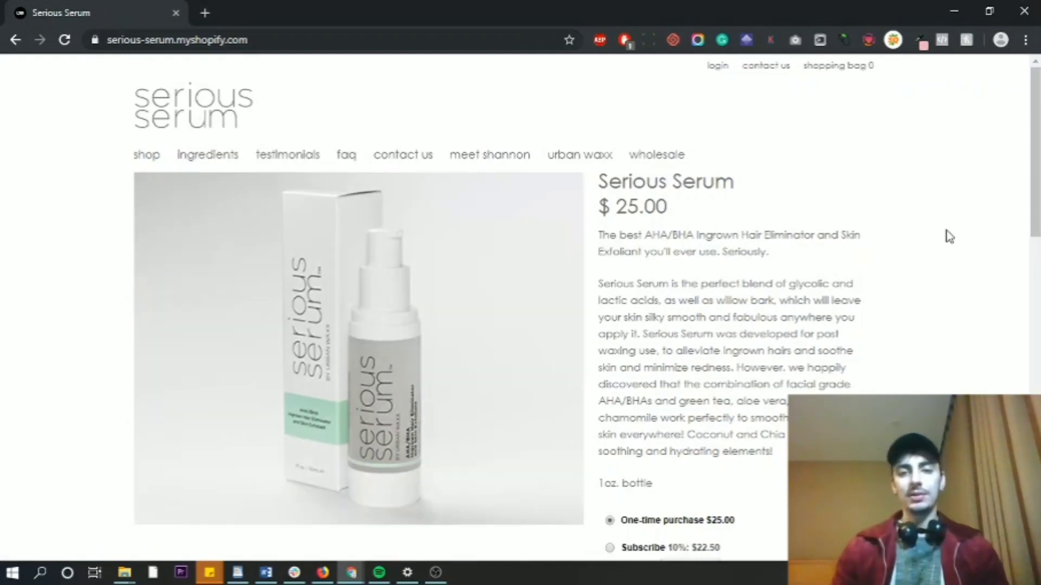
pyautogui.scroll(-15, 948, 231)
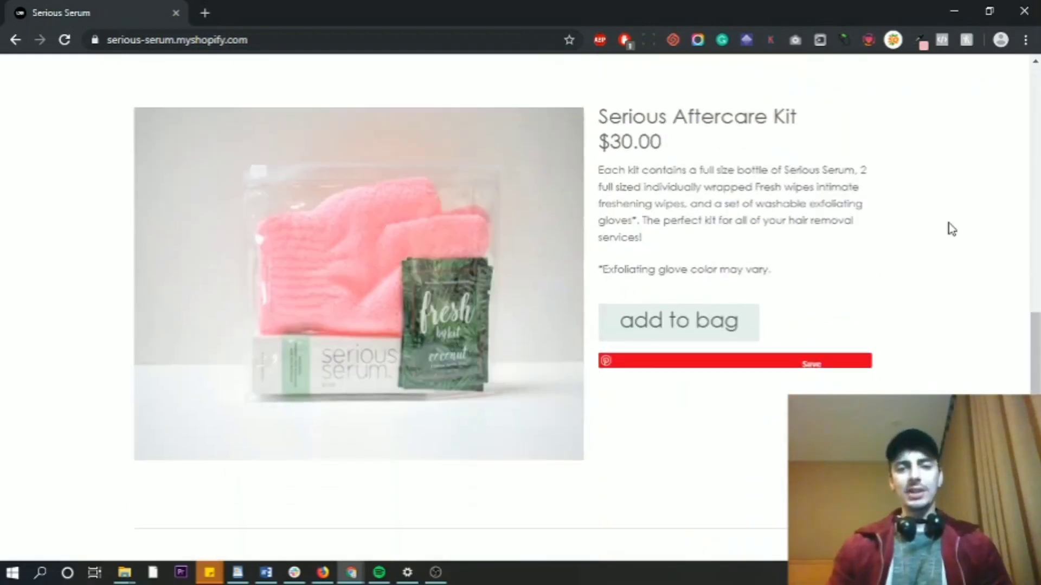
pyautogui.scroll(15, 951, 225)
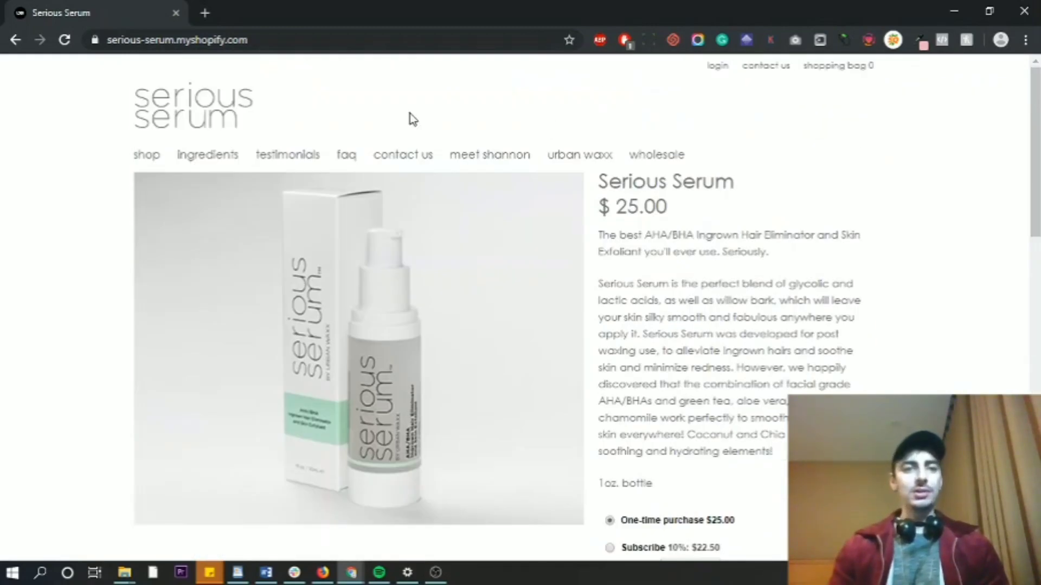
pyautogui.moveTo(177, 41); pyautogui.dragTo(314, 60)
pyautogui.click(920, 280)
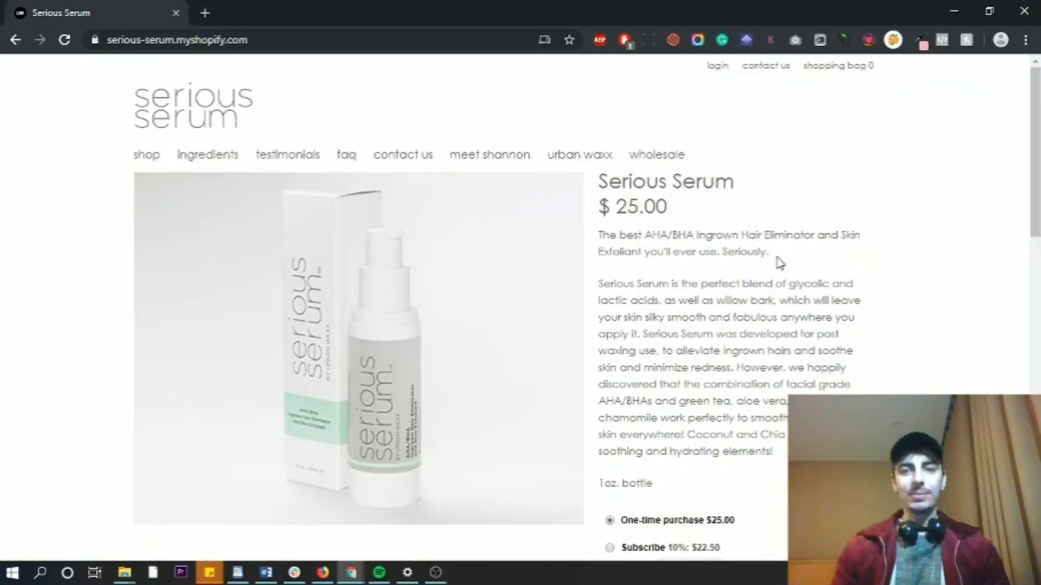
pyautogui.scroll(-1, 717, 232)
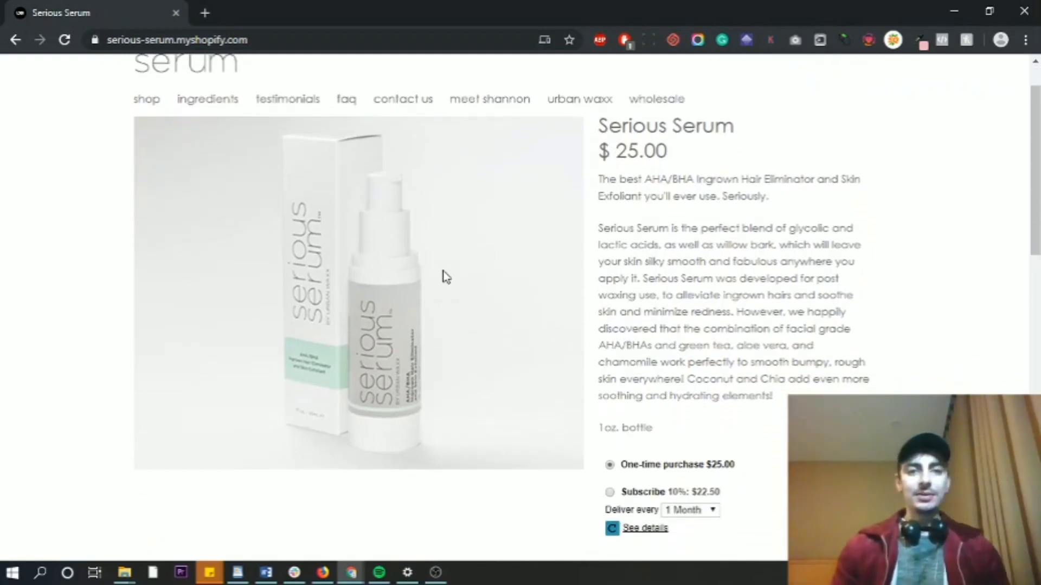
pyautogui.scroll(-15, 476, 259)
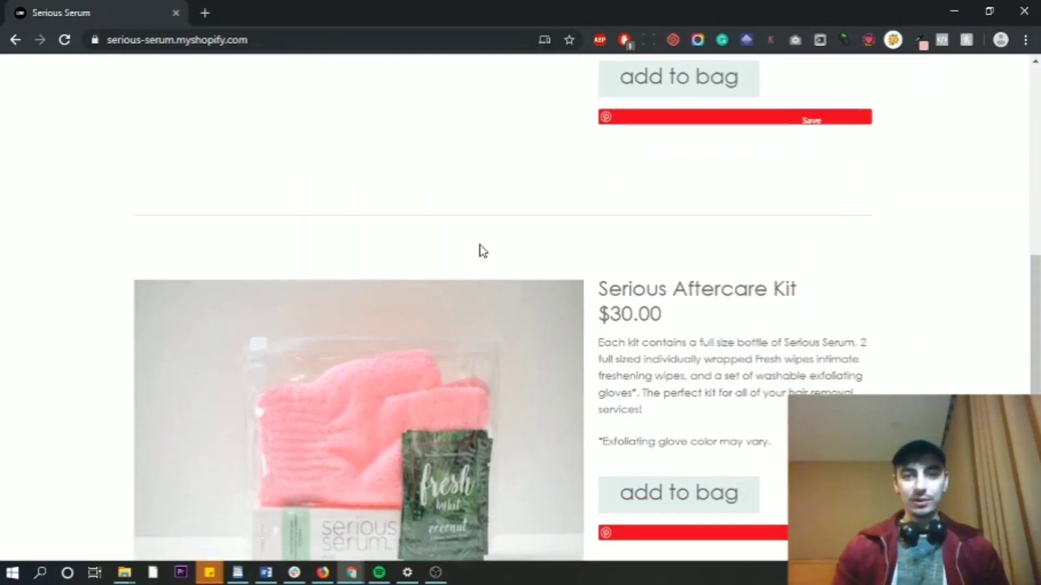
pyautogui.scroll(15, 479, 245)
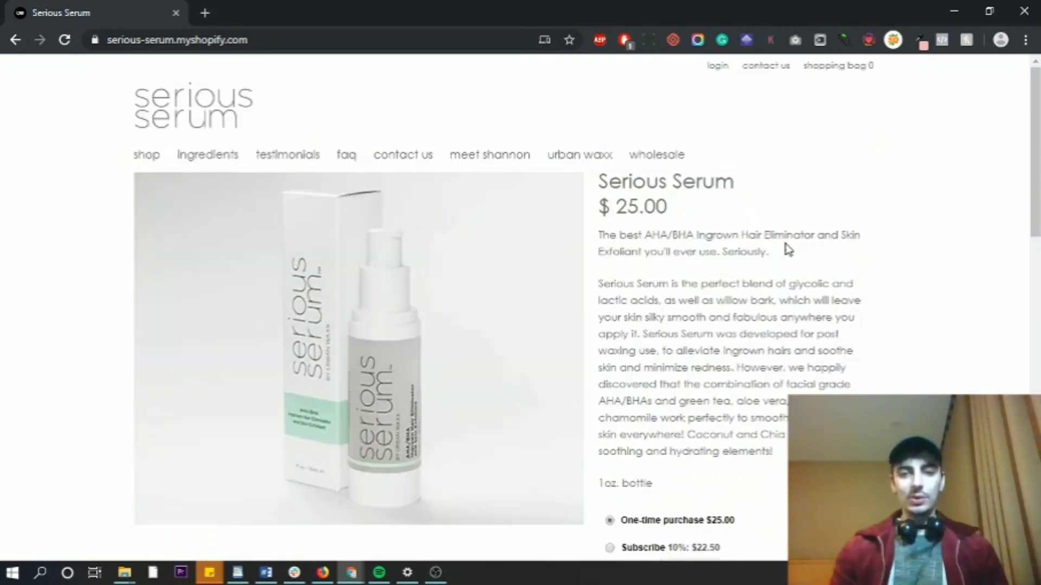
pyautogui.scroll(-2, 802, 216)
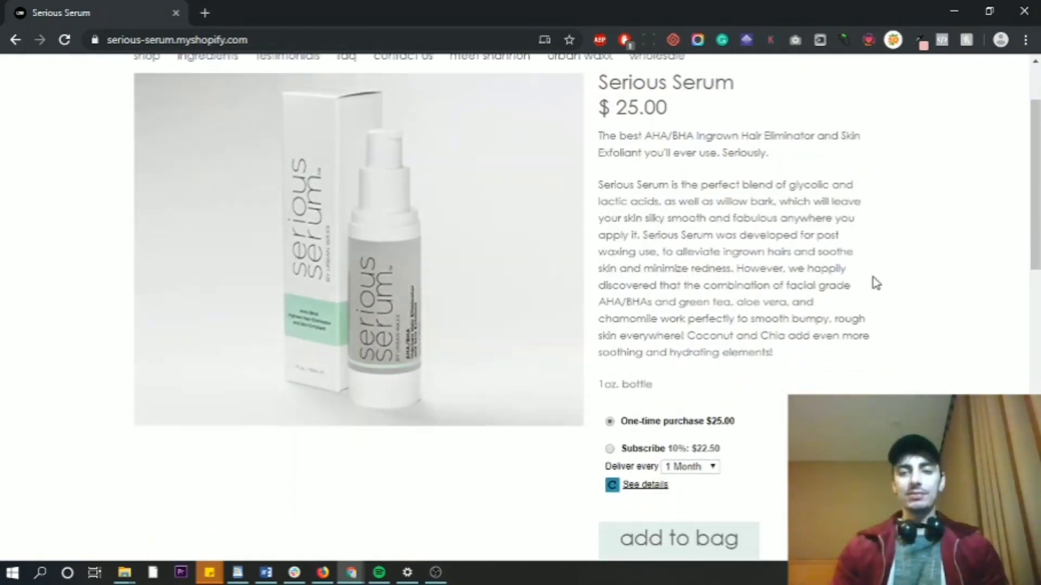
pyautogui.scroll(1, 876, 282)
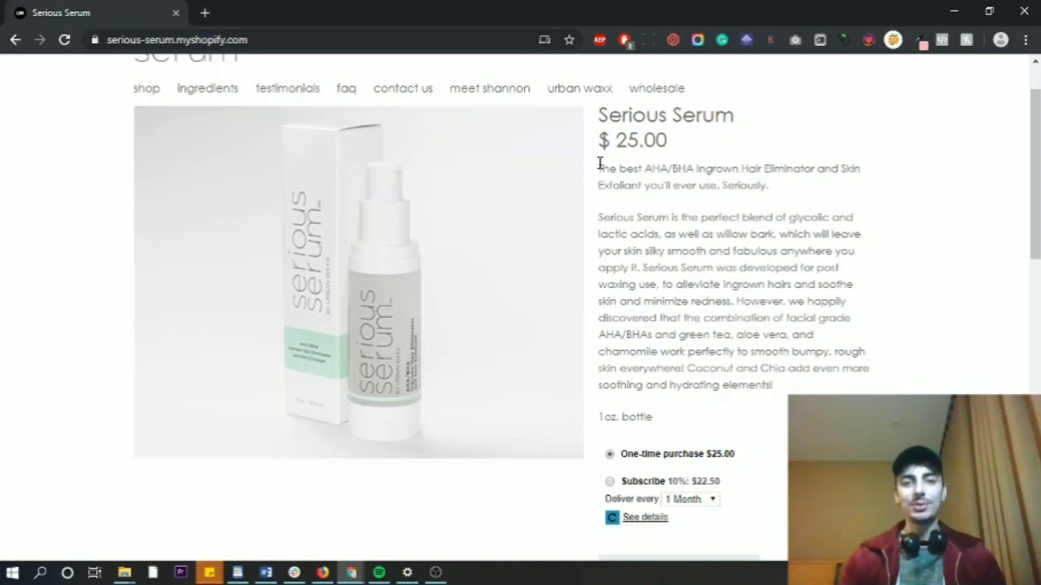
# Review the AHA/BHA tagline on the live page, then bring up the Google Docs copywriting outline
pyautogui.moveTo(602, 168); pyautogui.dragTo(786, 186)
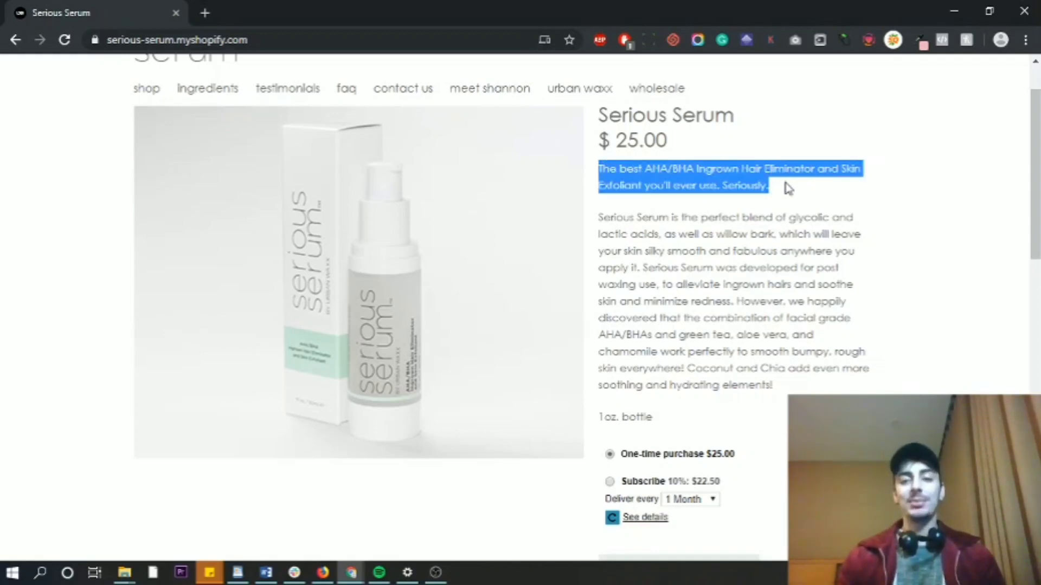
pyautogui.click(695, 278)
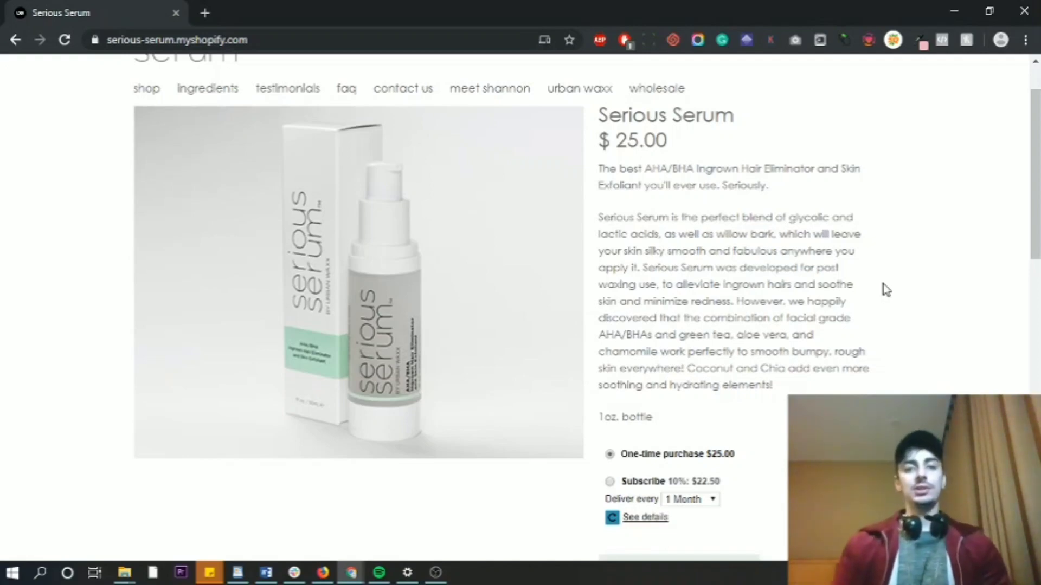
pyautogui.hotkey('alt', 'Tab')
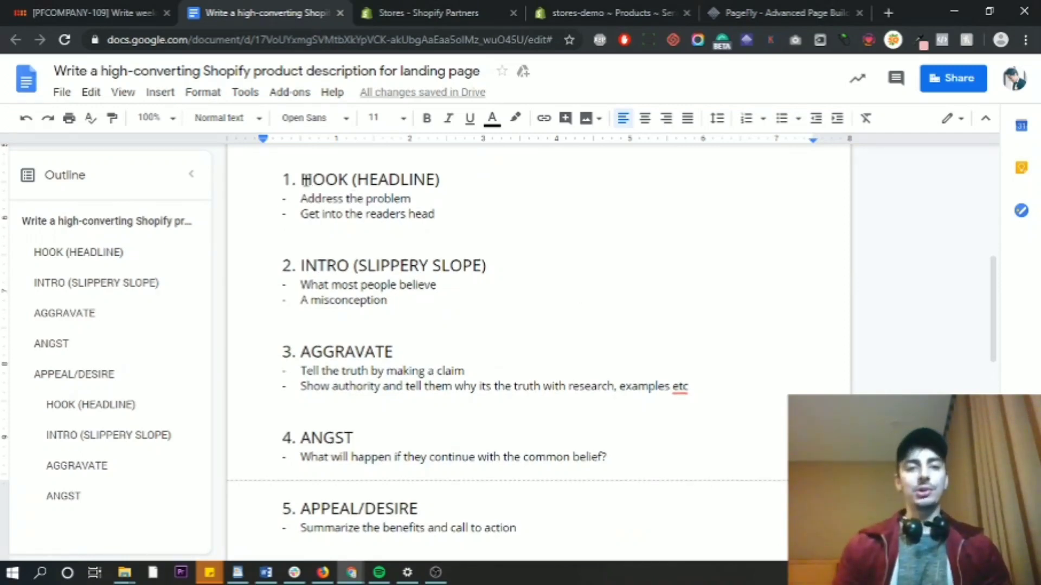
pyautogui.moveTo(301, 180); pyautogui.dragTo(449, 185)
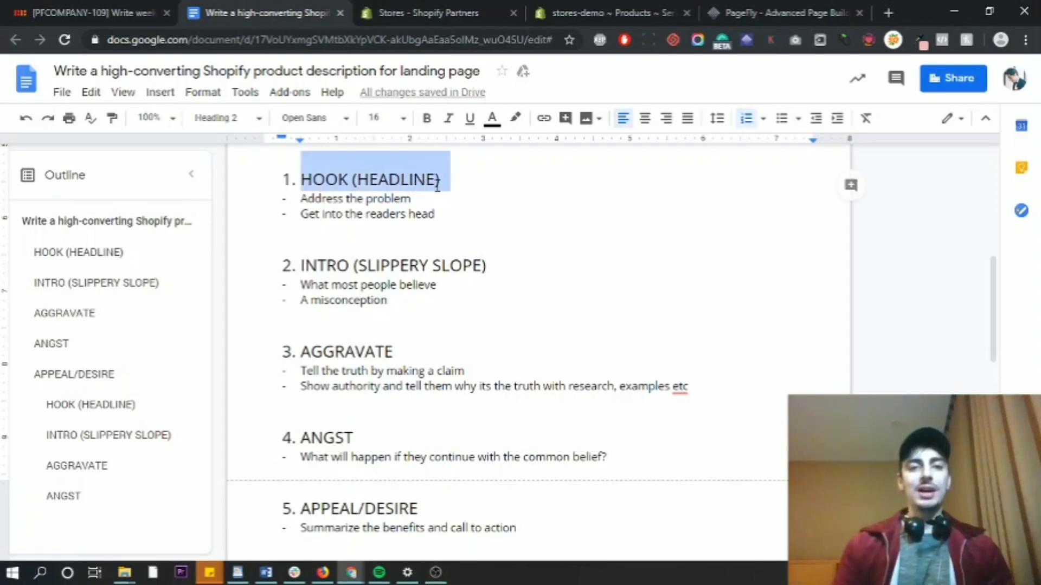
pyautogui.click(437, 189)
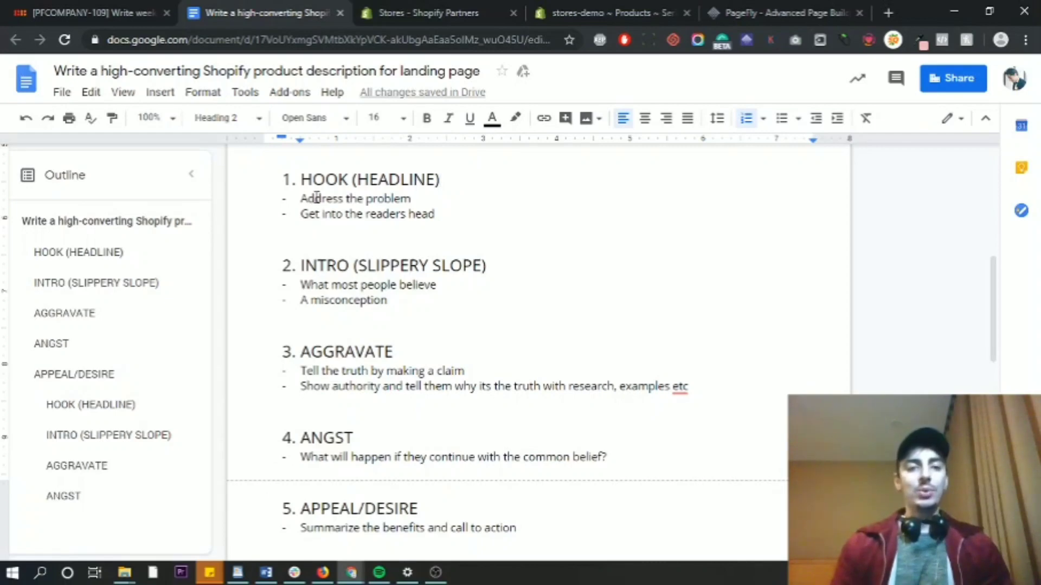
pyautogui.moveTo(301, 199); pyautogui.dragTo(435, 215)
pyautogui.click(440, 216)
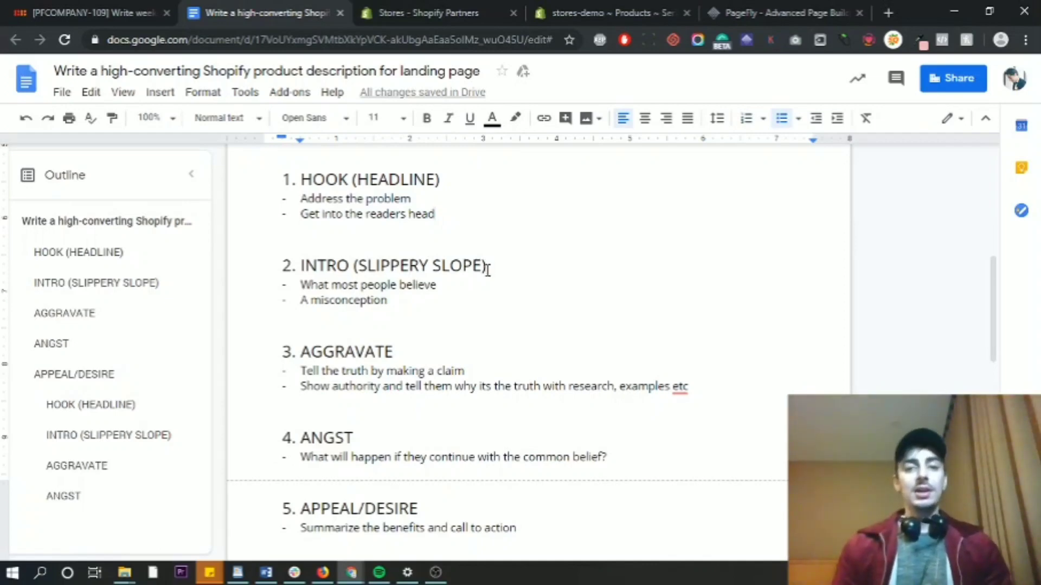
pyautogui.moveTo(327, 300); pyautogui.dragTo(318, 266)
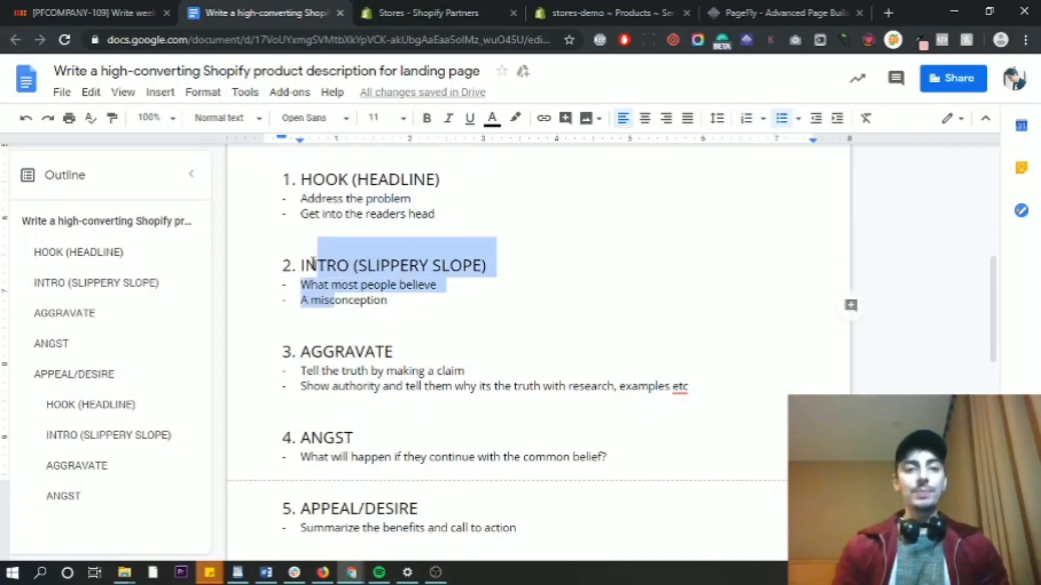
pyautogui.click(318, 265)
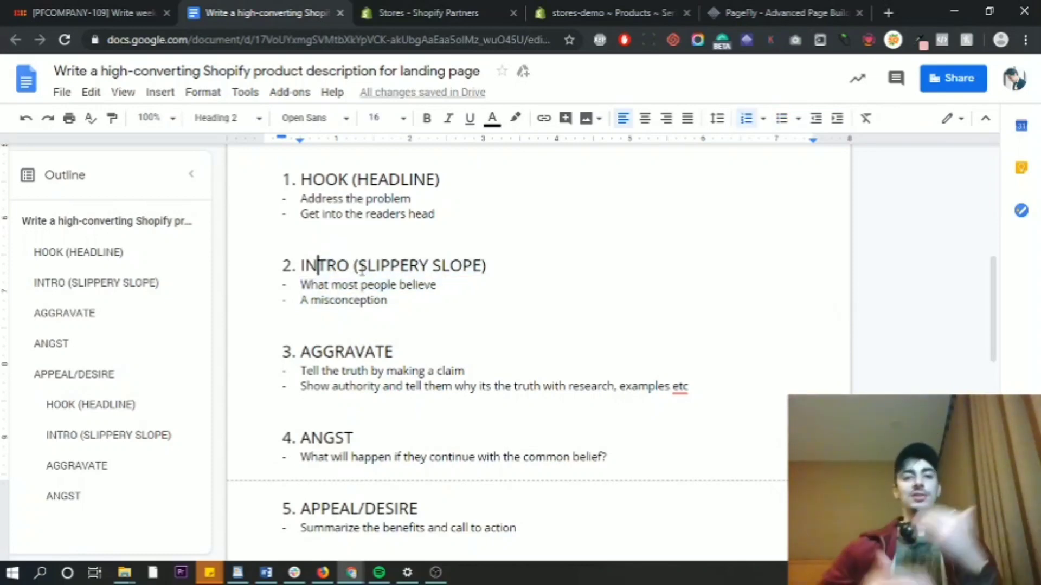
pyautogui.click(378, 180)
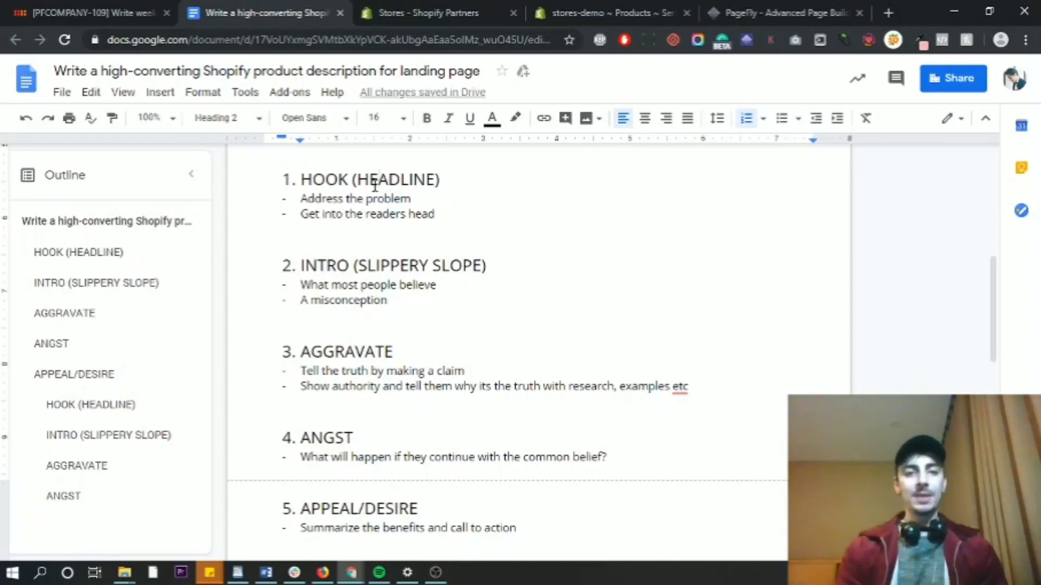
pyautogui.click(335, 266)
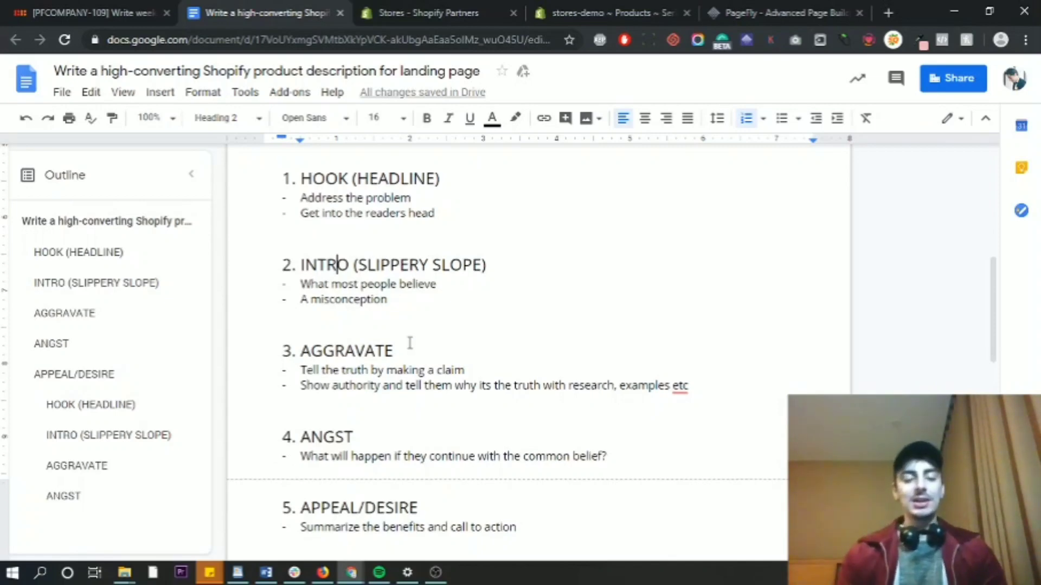
pyautogui.scroll(-1, 368, 338)
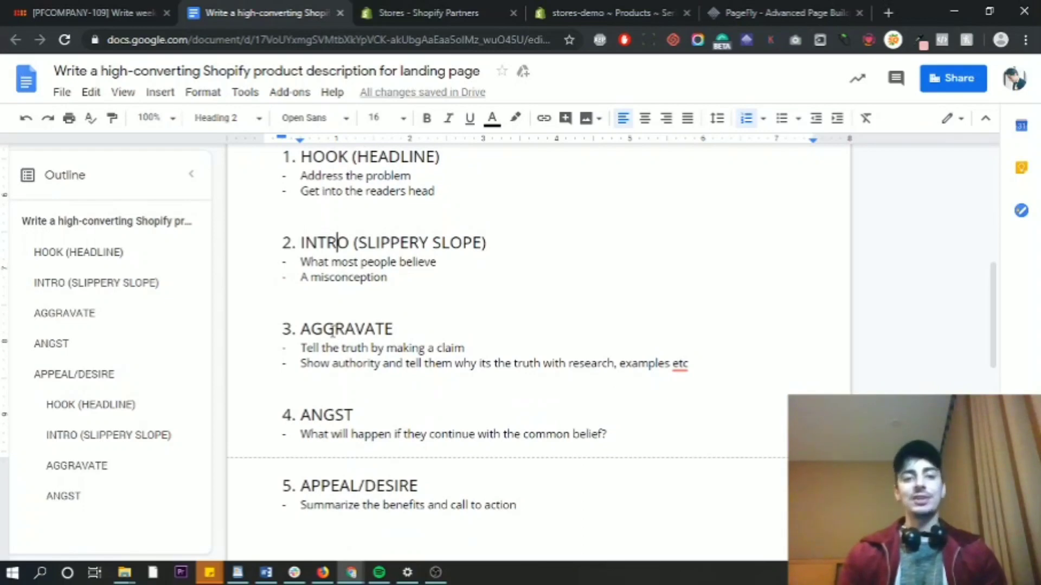
pyautogui.click(317, 347)
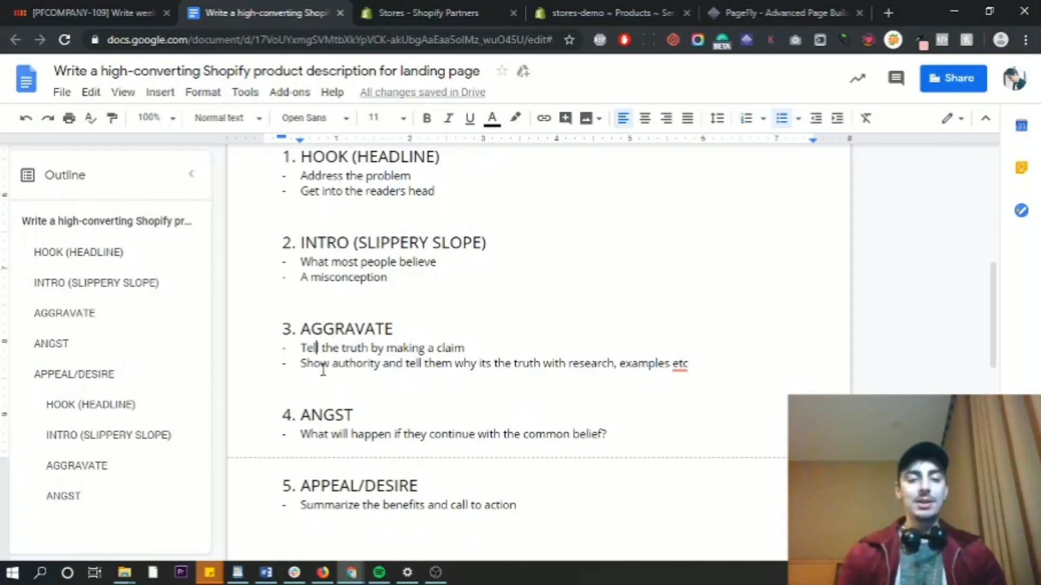
pyautogui.tripleClick(318, 369)
pyautogui.keyDown('shift'); pyautogui.click(521, 365); pyautogui.keyUp('shift')
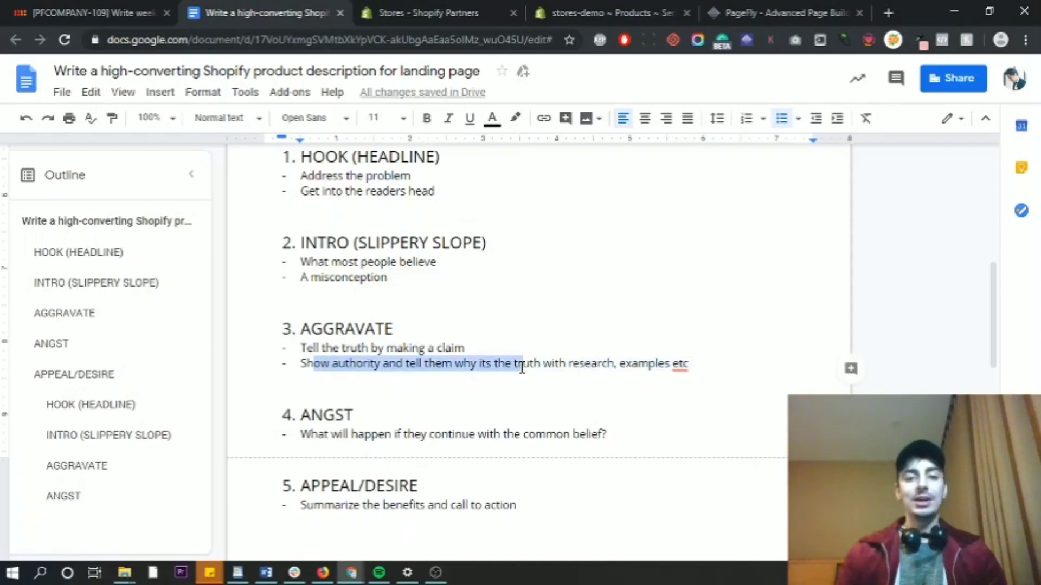
pyautogui.click(522, 364)
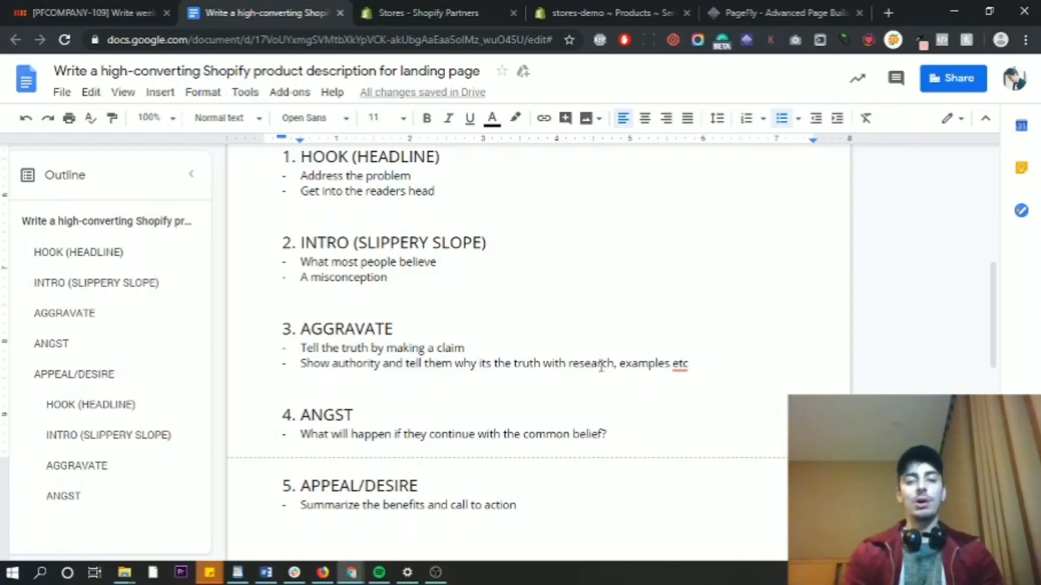
pyautogui.click(696, 368)
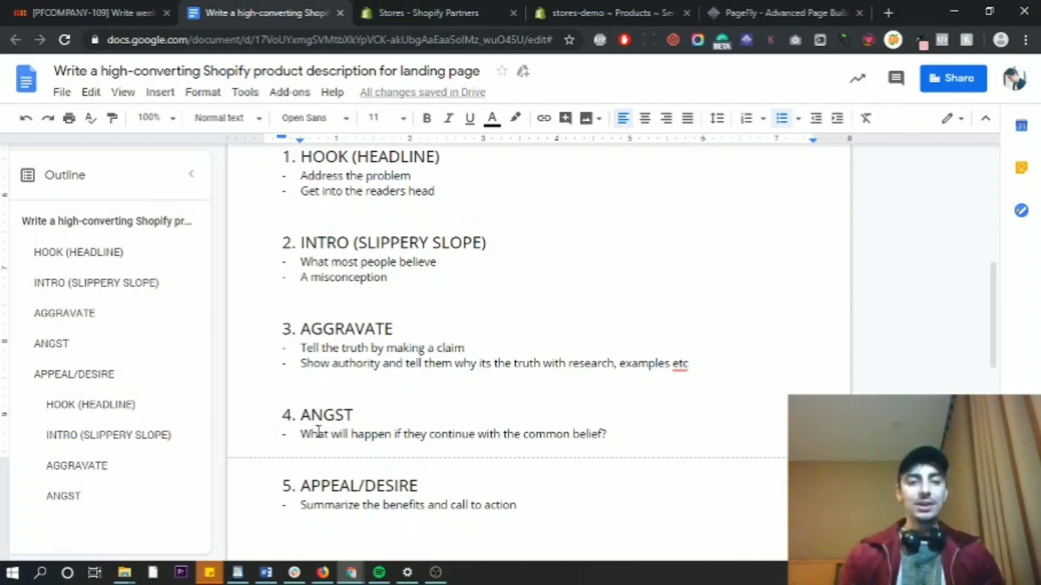
pyautogui.moveTo(319, 434); pyautogui.dragTo(558, 442)
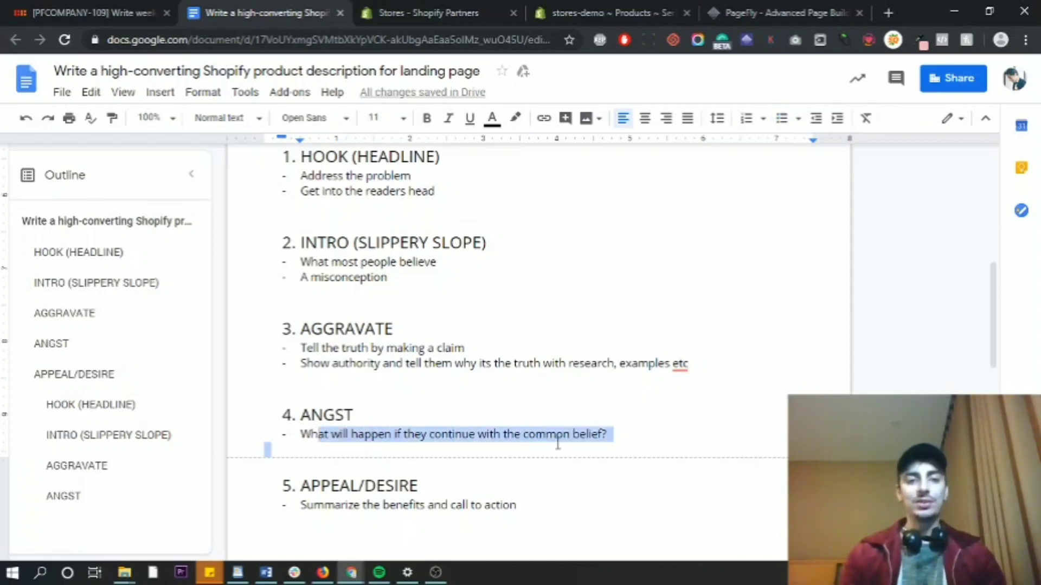
pyautogui.click(557, 444)
pyautogui.click(542, 435)
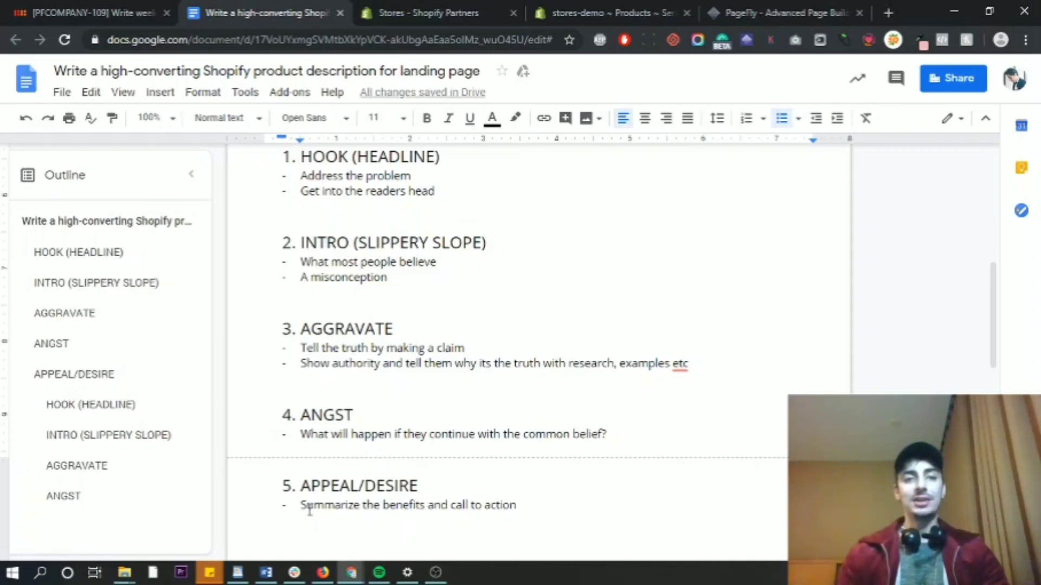
pyautogui.scroll(1, 300, 363)
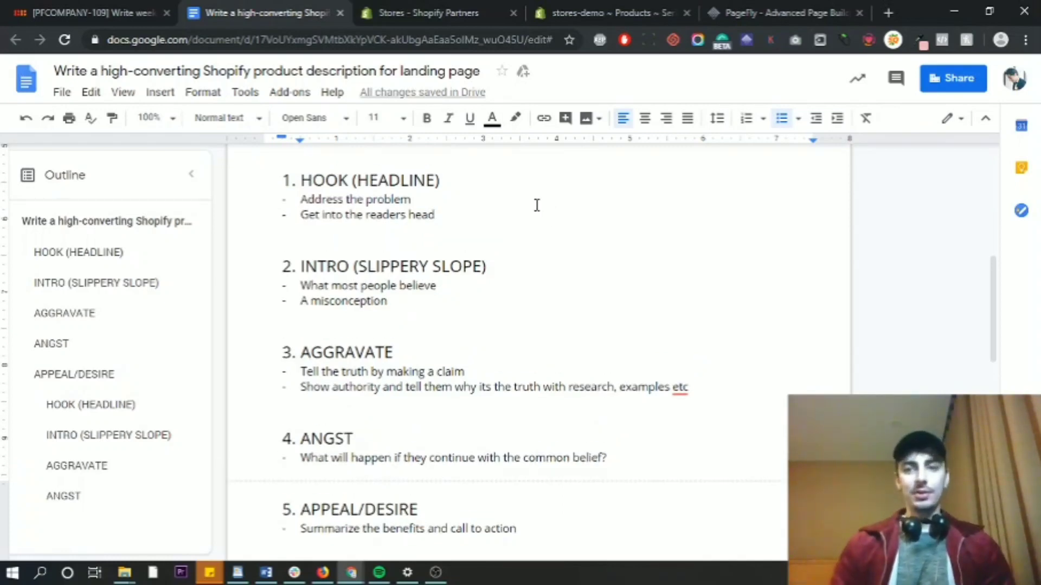
pyautogui.hotkey('alt', 'Tab')
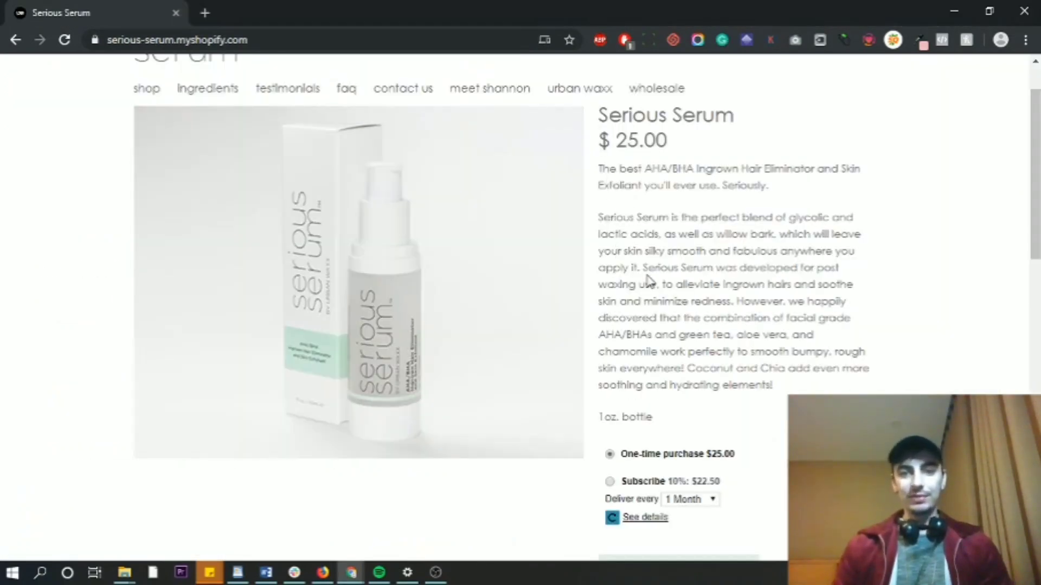
pyautogui.scroll(-2, 649, 281)
pyautogui.scroll(2, 648, 278)
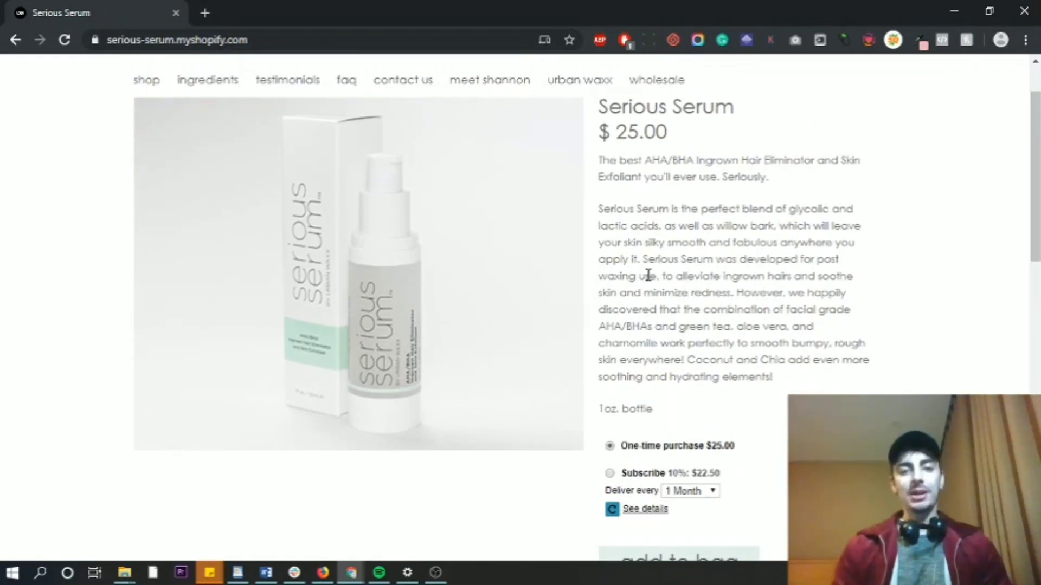
pyautogui.hotkey('alt', 'Tab')
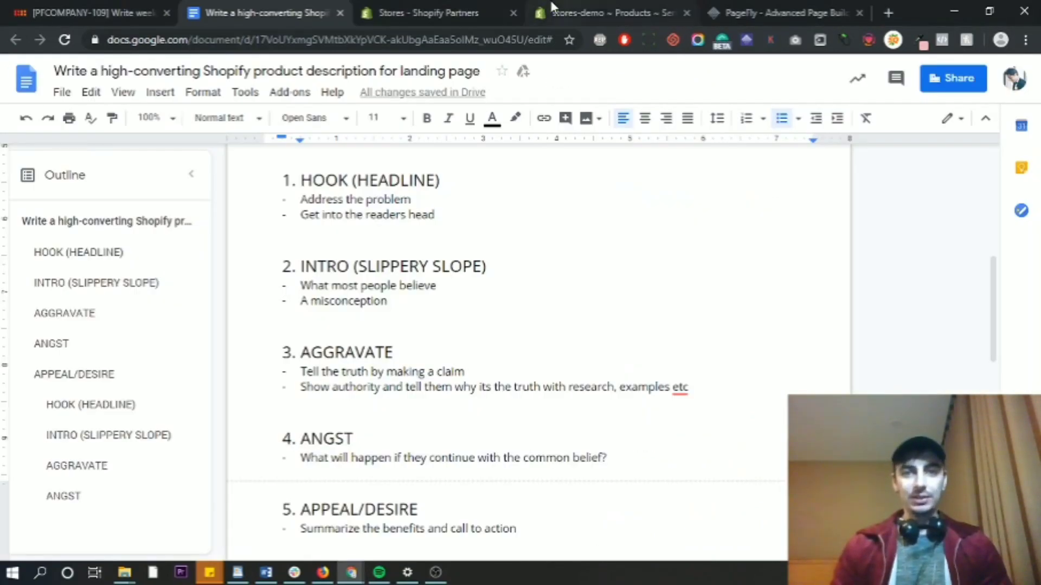
# In the empty Serious Serum description, replace an INTRO placeholder with a HOOK/HEADLINE label
pyautogui.click(552, 7)
pyautogui.scroll(-4, 209, 353)
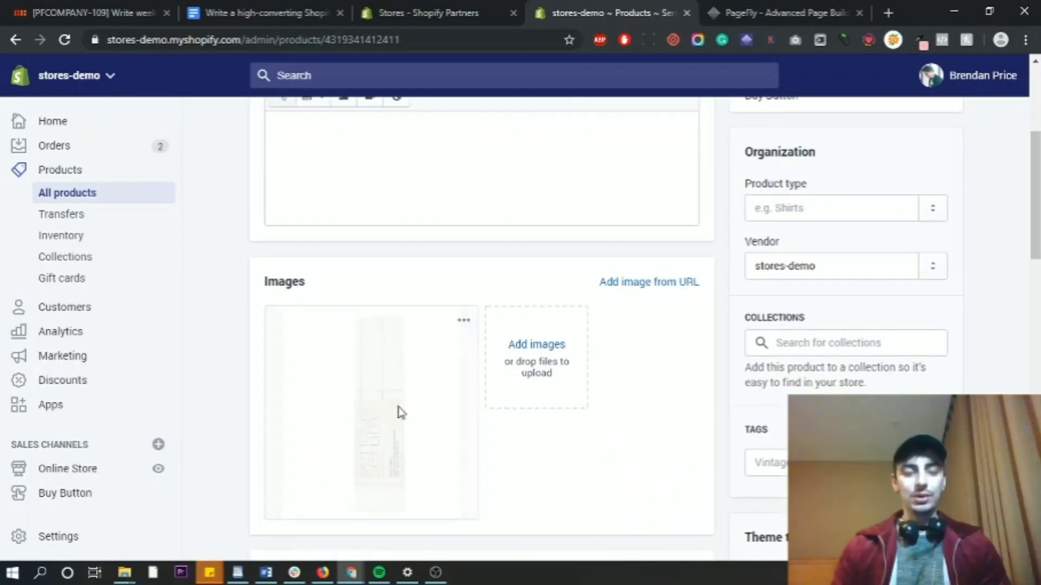
pyautogui.scroll(5, 193, 392)
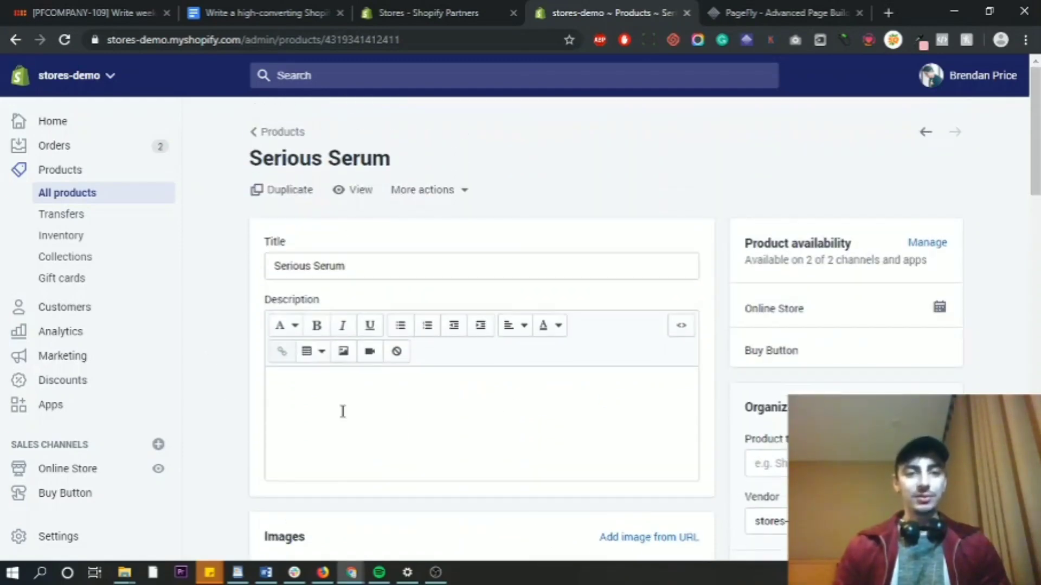
pyautogui.click(338, 395)
pyautogui.write('INTRO')
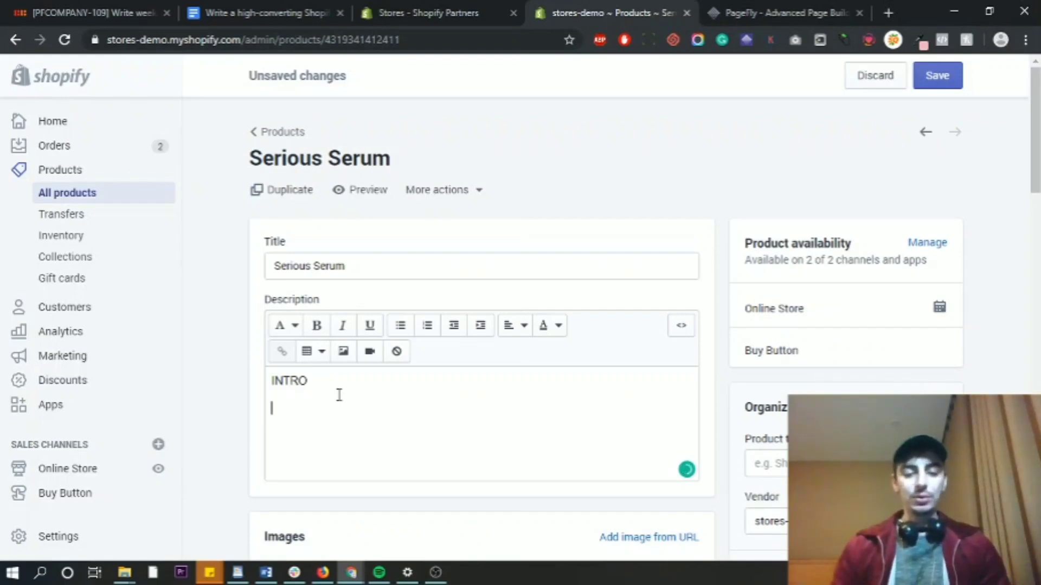
pyautogui.doubleClick(295, 382)
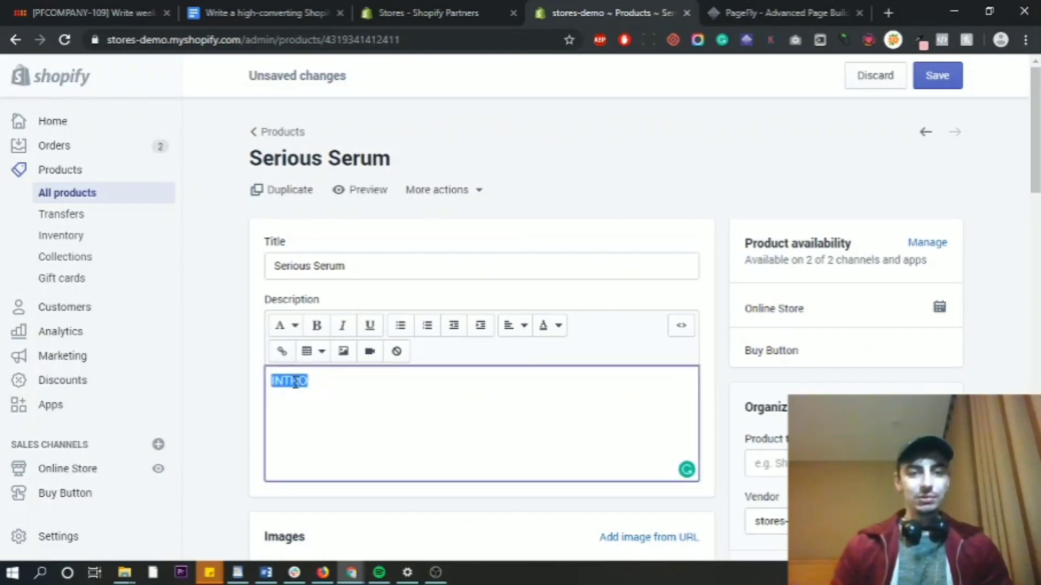
pyautogui.write('HOOK')
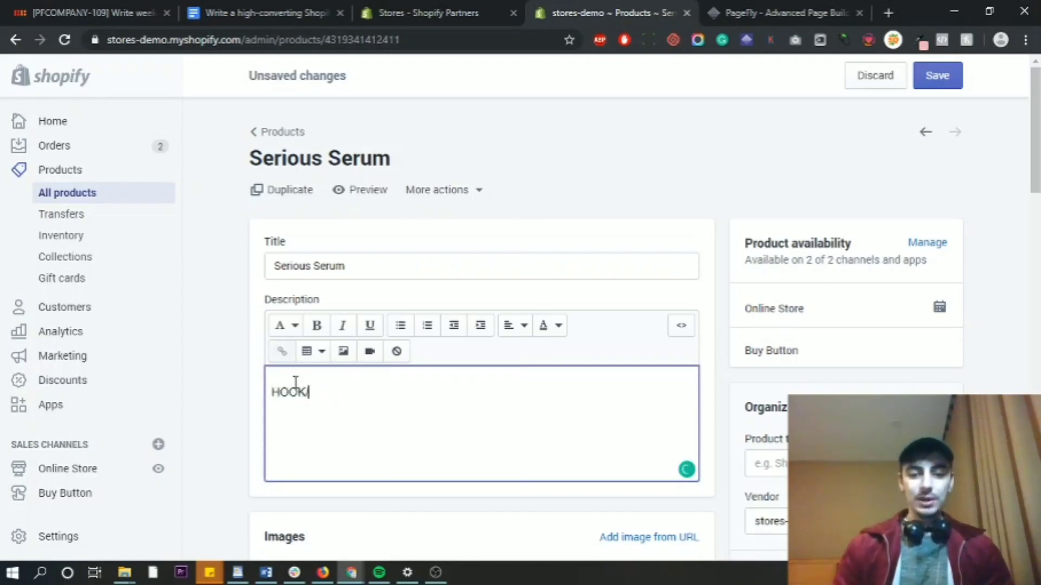
pyautogui.write('/HEADLINE')
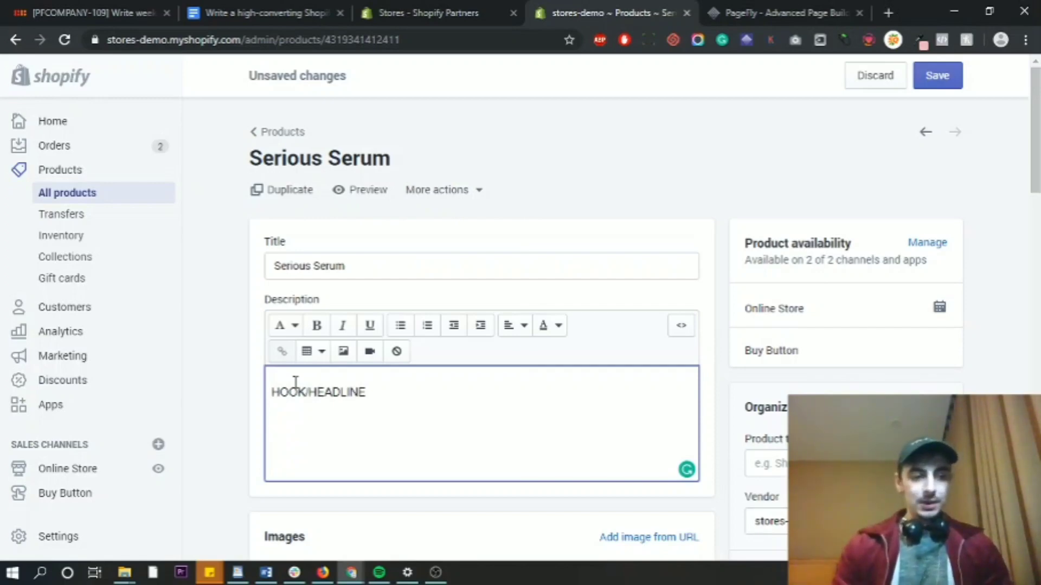
# Type 'Send Ingrown Hairs Running Forever' and 'For Legs That Turn Heads Where You Walk', accepting the Forever fix
pyautogui.write('Send')
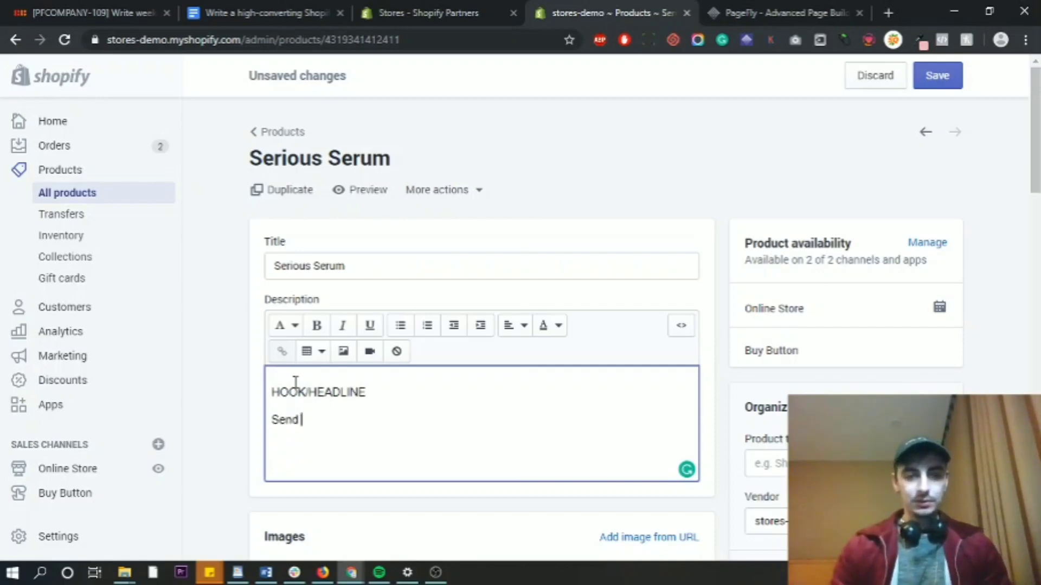
pyautogui.write(' Ingrown ')
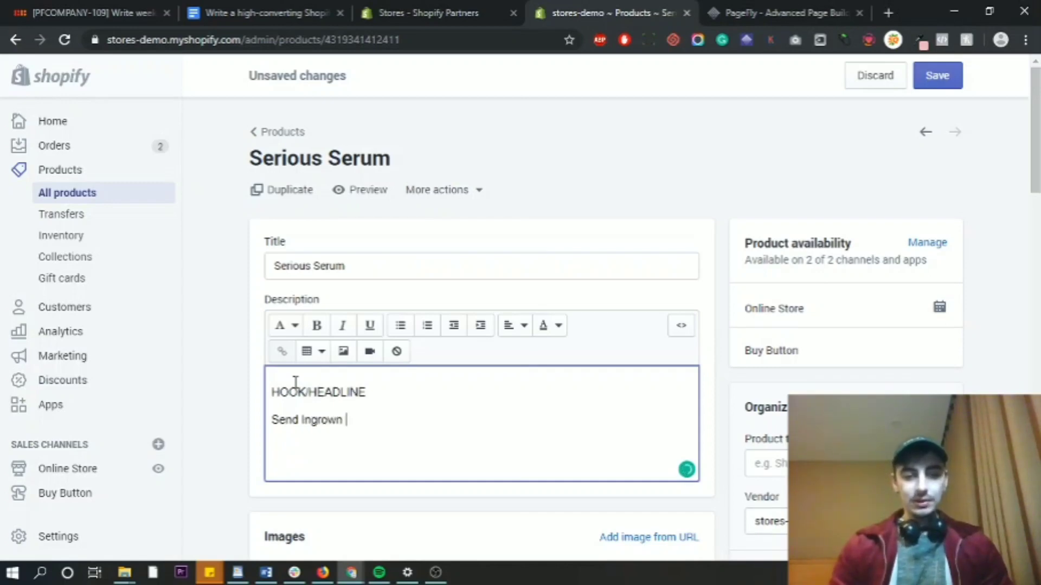
pyautogui.write('Hairs Runnign')
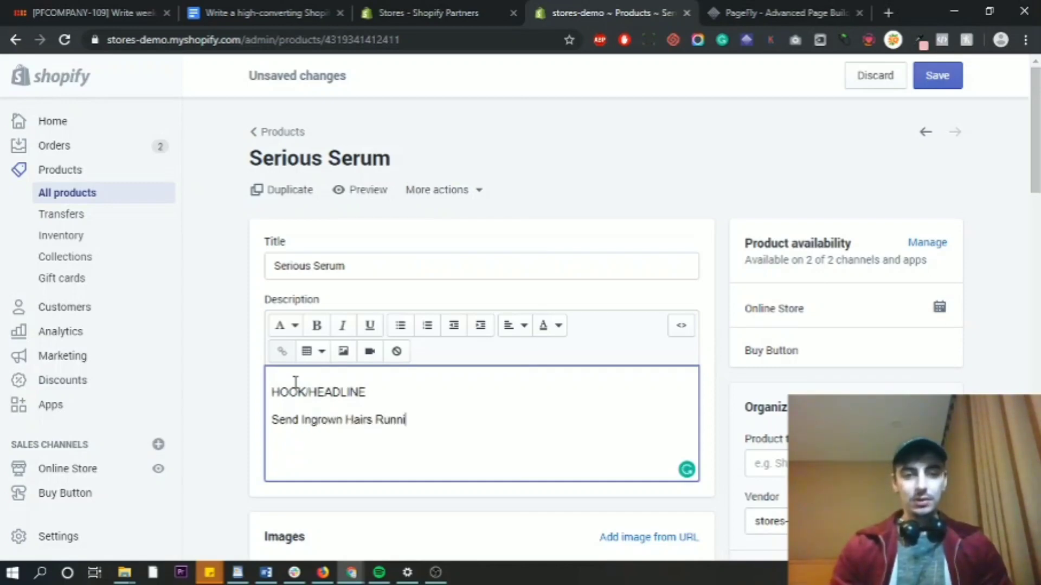
pyautogui.press('BackSpace')
pyautogui.press('BackSpace')
pyautogui.write('ng FOrev')
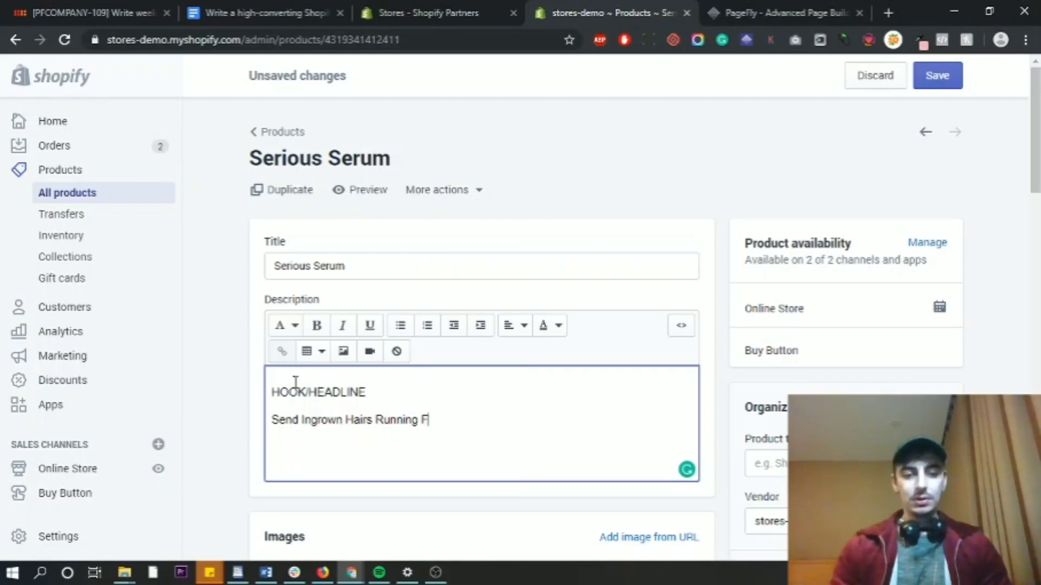
pyautogui.press('BackSpace')
pyautogui.press('BackSpace')
pyautogui.press('BackSpace')
pyautogui.press('BackSpace')
pyautogui.write('orver ')
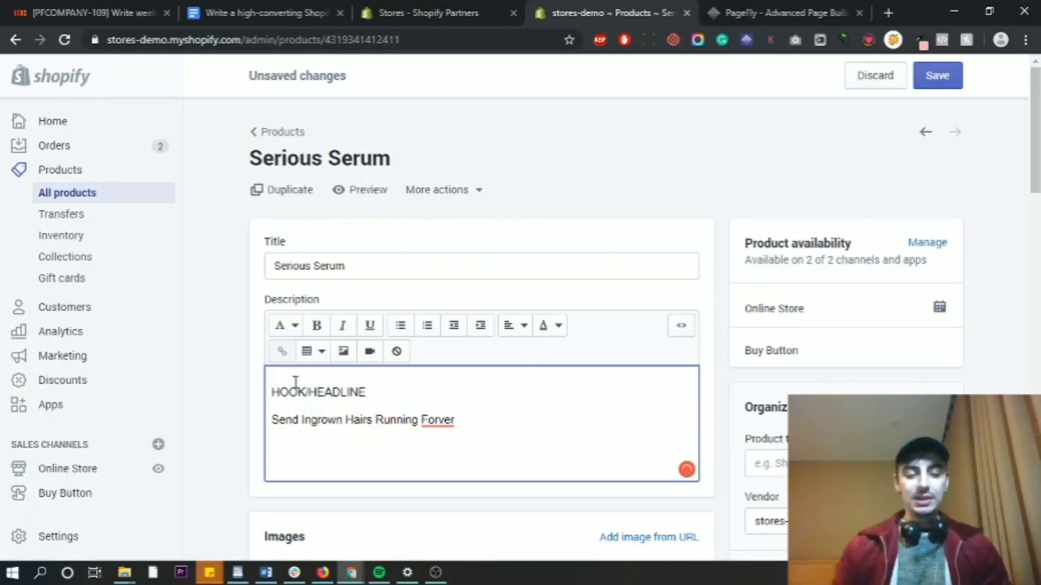
pyautogui.write('For ')
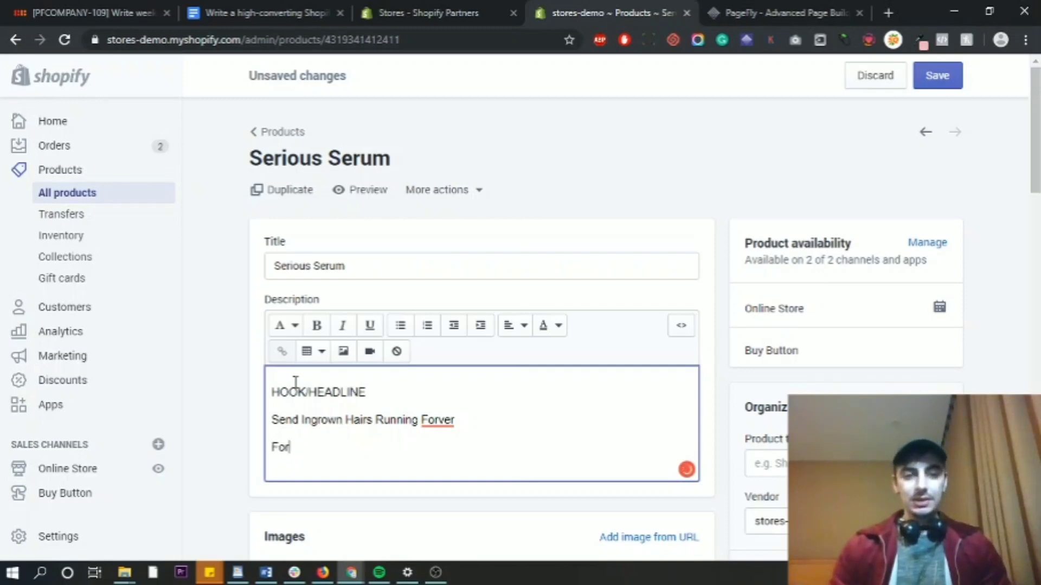
pyautogui.write('Legs')
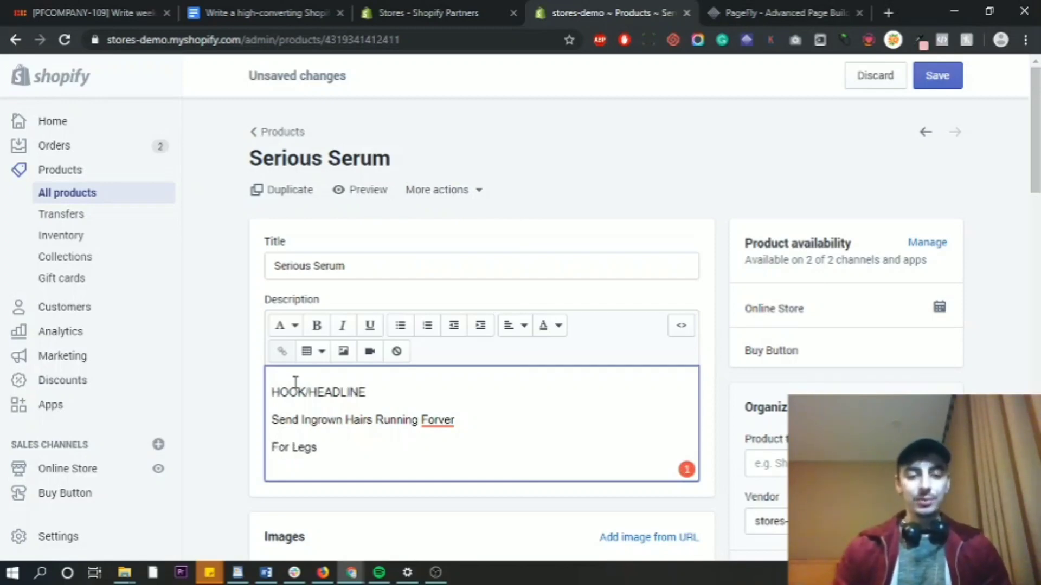
pyautogui.write(' That Turn Hea')
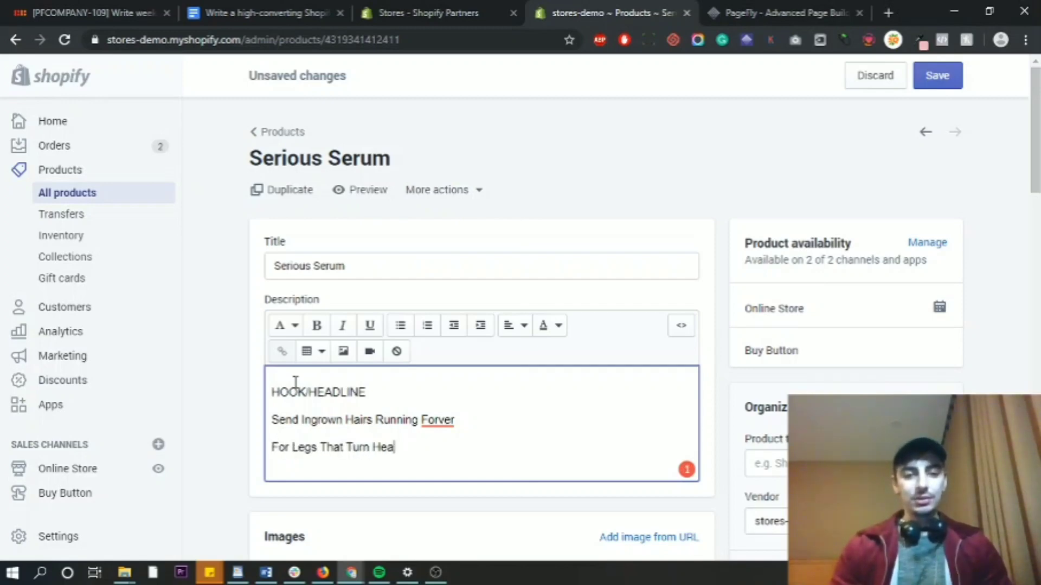
pyautogui.write('ds Where Yo')
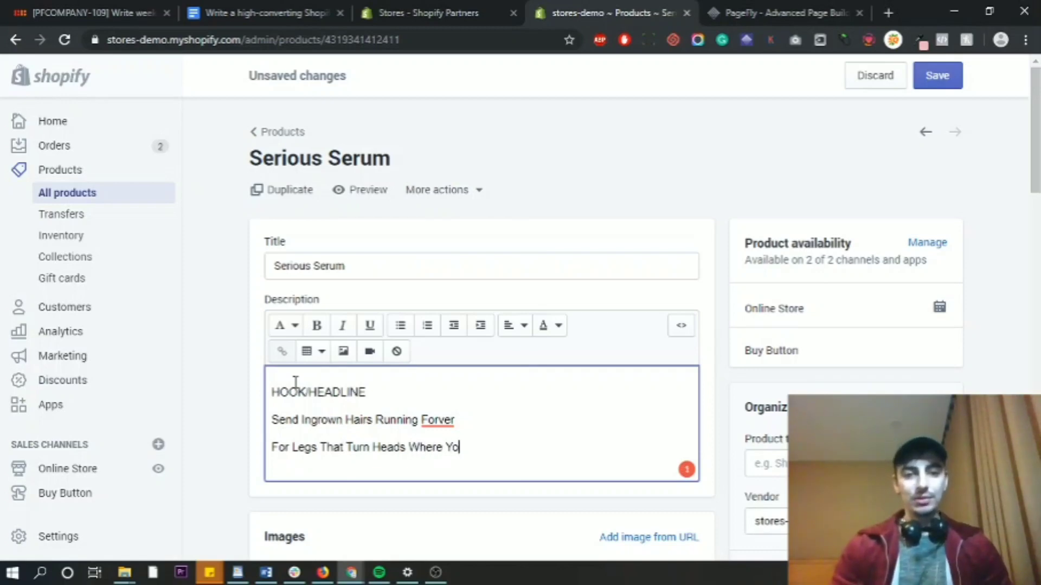
pyautogui.write('u Walk')
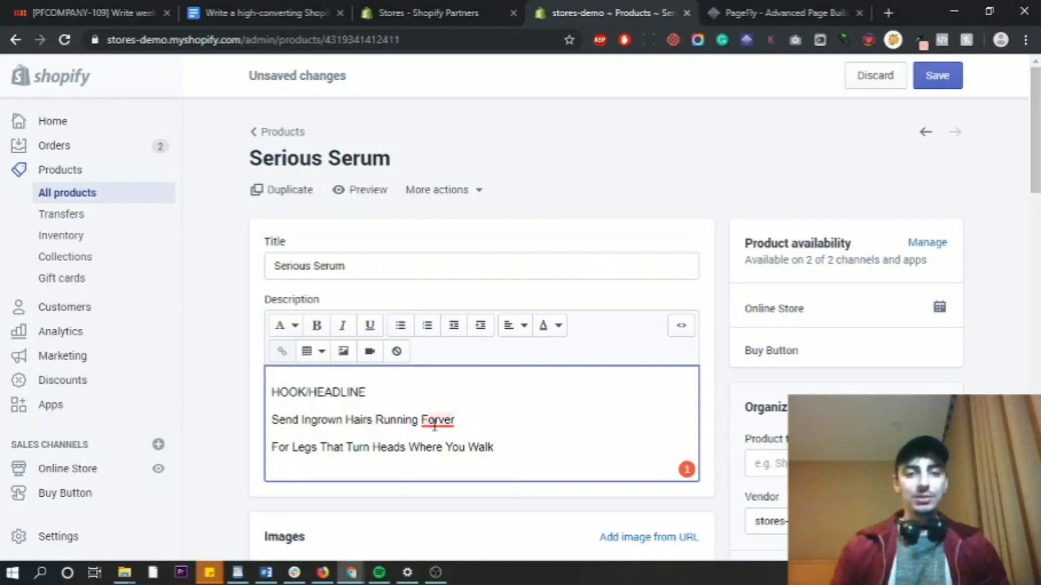
pyautogui.moveTo(424, 429)
pyautogui.click(442, 445)
# Start a new line after 'For Legs That Turn Heads Where You Walk'
pyautogui.tripleClick(362, 451)
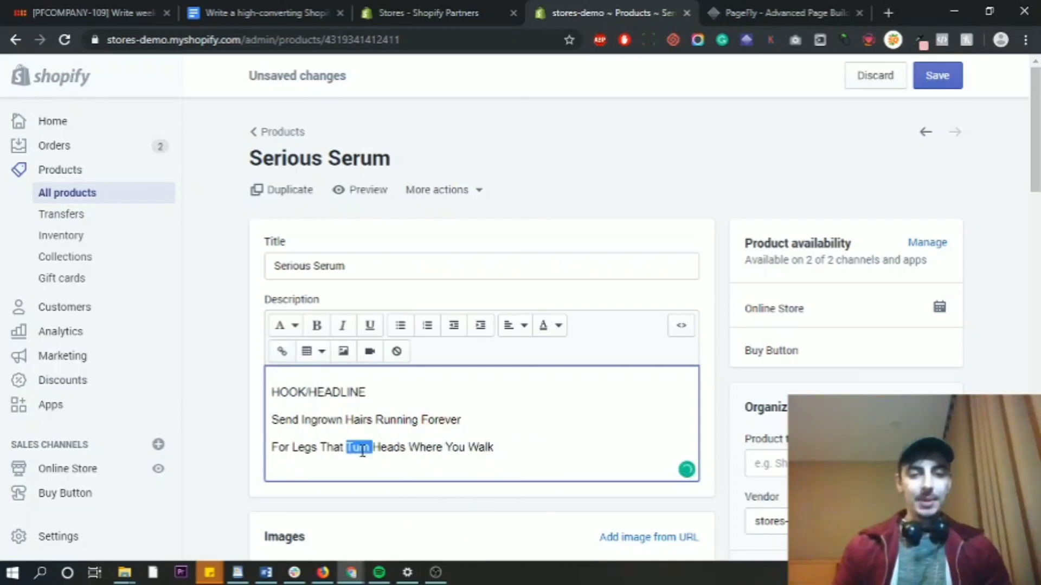
pyautogui.click(517, 452)
pyautogui.scroll(-1, 517, 452)
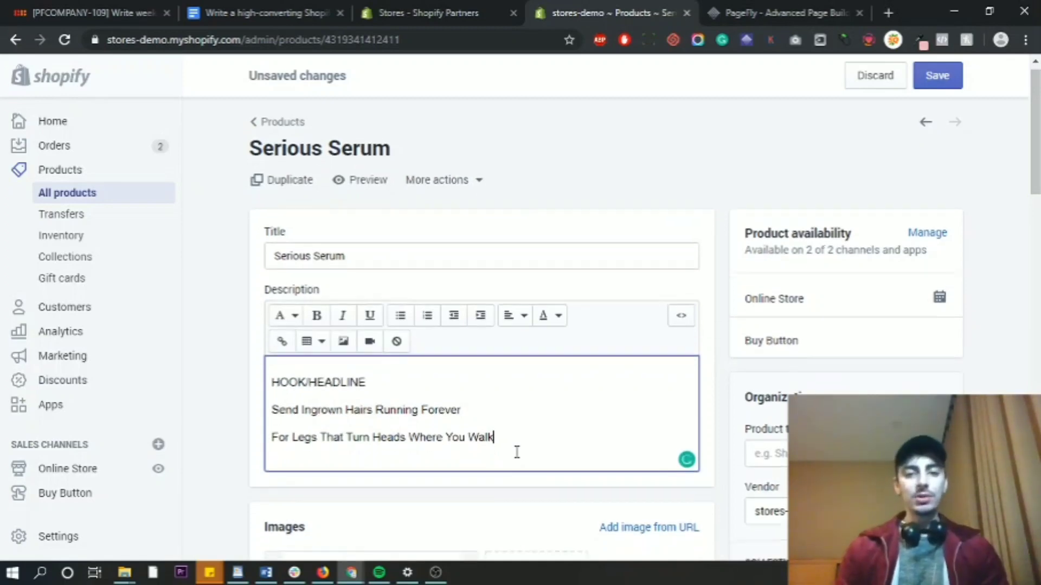
pyautogui.press('Return')
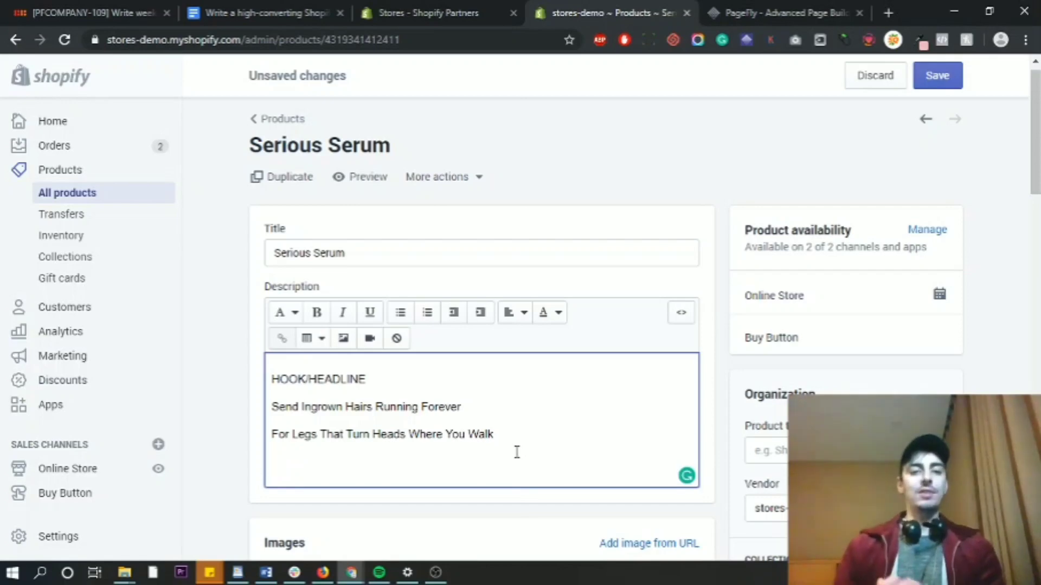
# Delete the 'Send Ingrown Hairs Running Forever' headline and add a line after the remaining one
pyautogui.tripleClick(391, 406)
pyautogui.press('BackSpace')
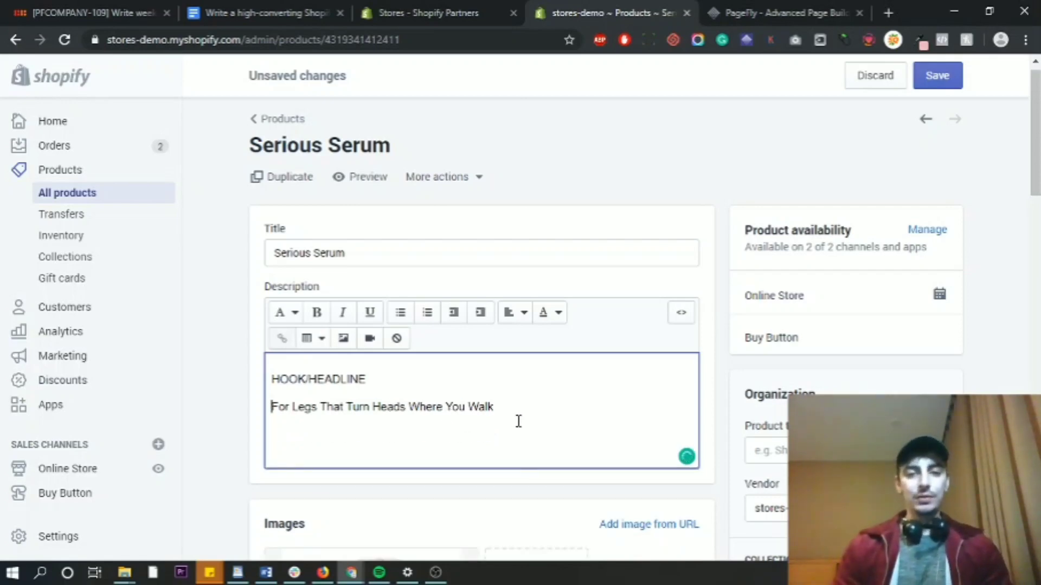
pyautogui.click(513, 414)
pyautogui.press('Return')
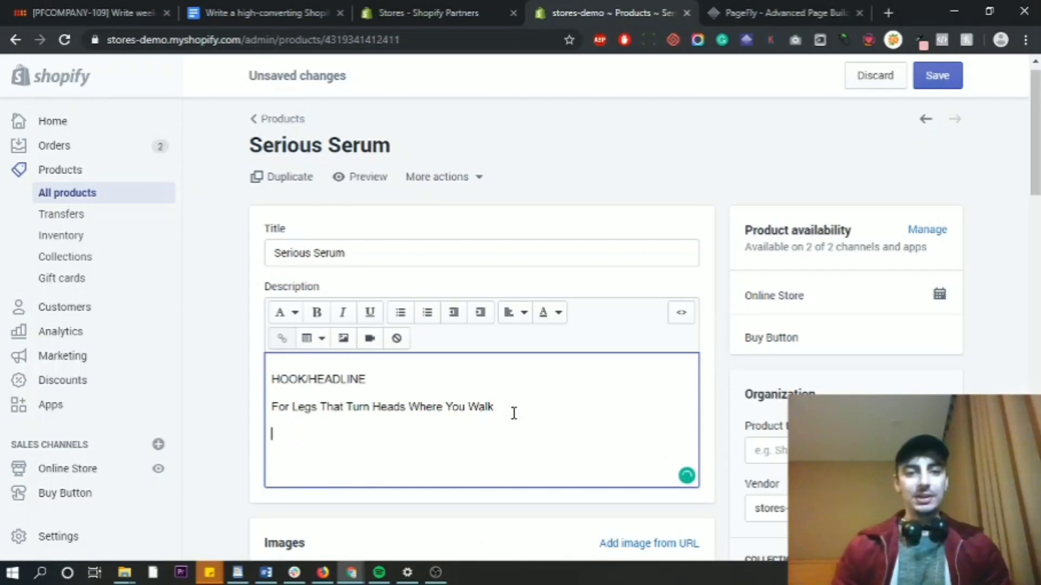
# Add an INTRO label followed by 'Do you get nasty ingrown hairs after waxing? Most'
pyautogui.click(293, 8)
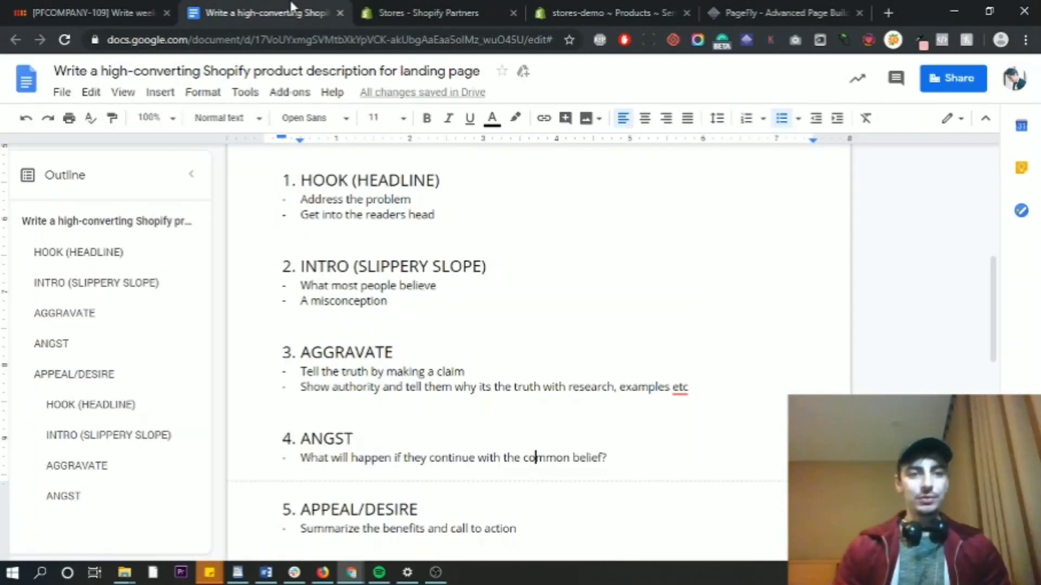
pyautogui.click(772, 7)
pyautogui.click(466, 8)
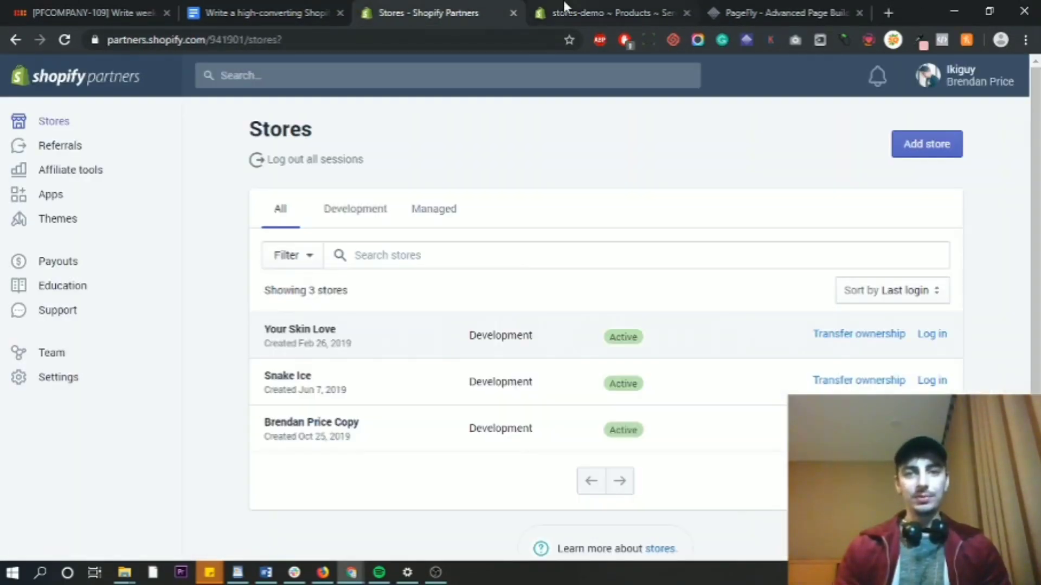
pyautogui.click(601, 12)
pyautogui.write('INTRO')
pyautogui.press('Return')
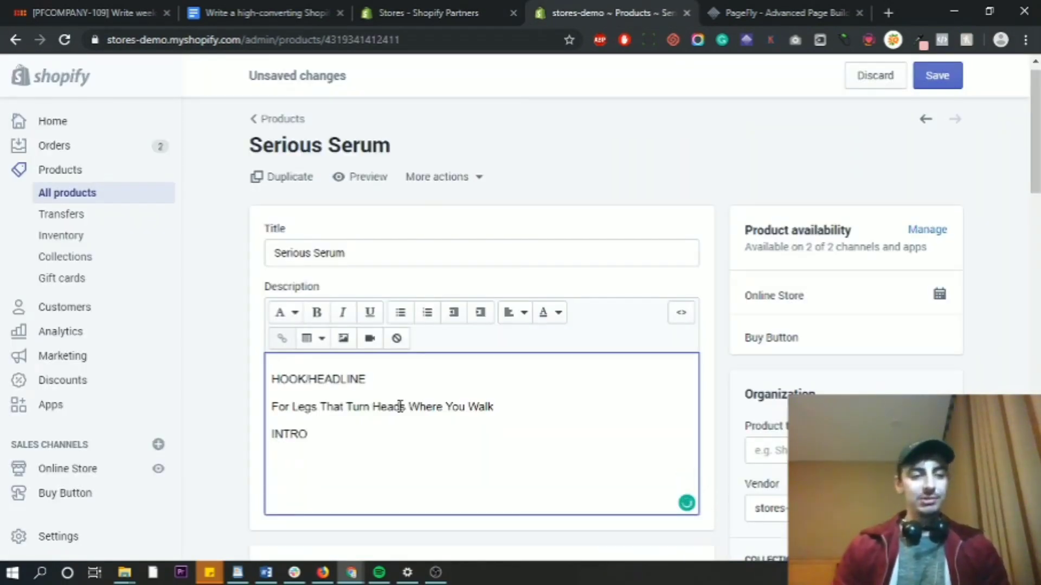
pyautogui.write('Do you get na')
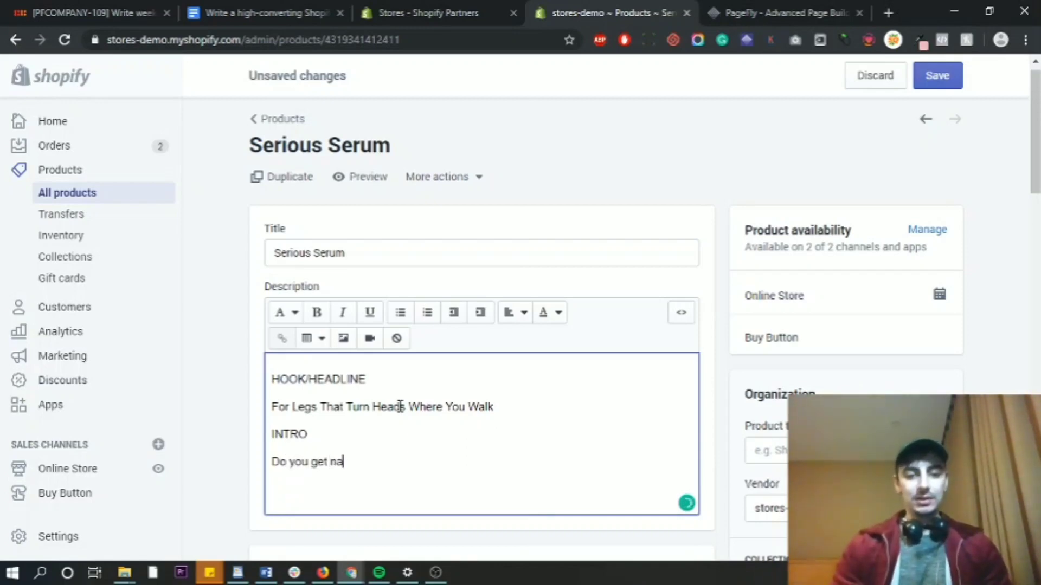
pyautogui.write('sty ingrown hairs?')
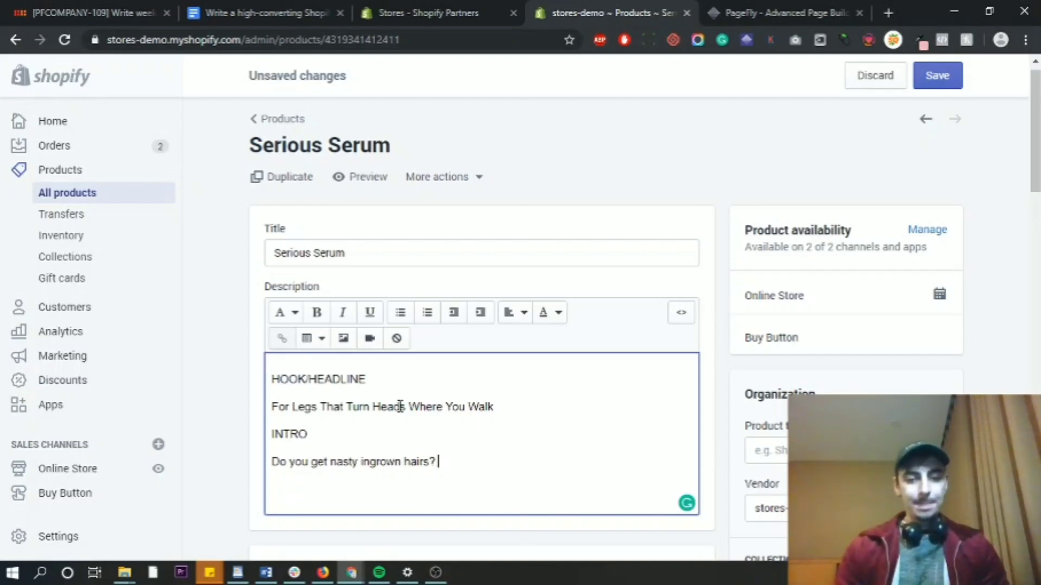
pyautogui.press('BackSpace')
pyautogui.write('after wa')
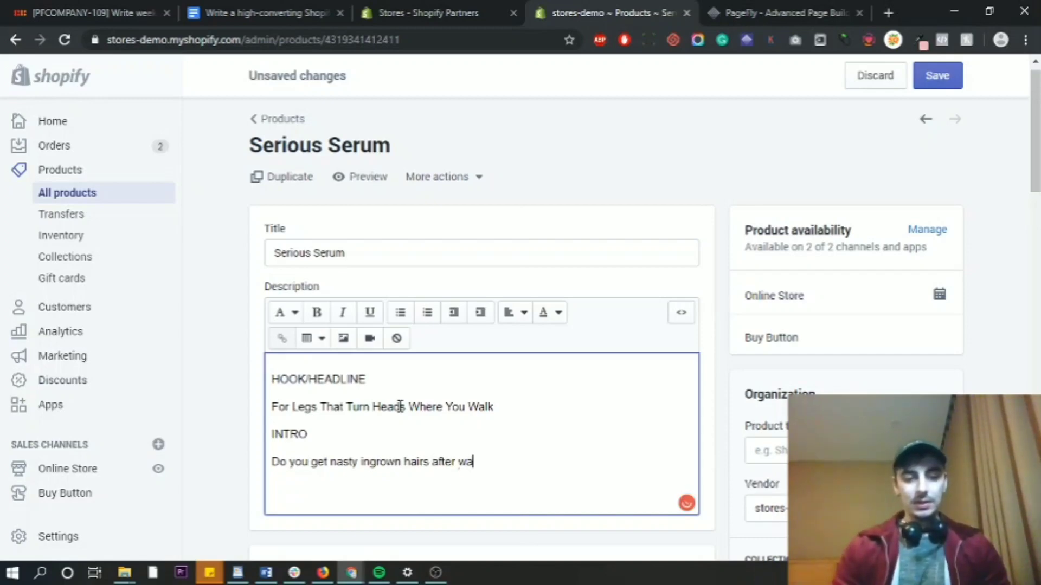
pyautogui.write('xing? Most')
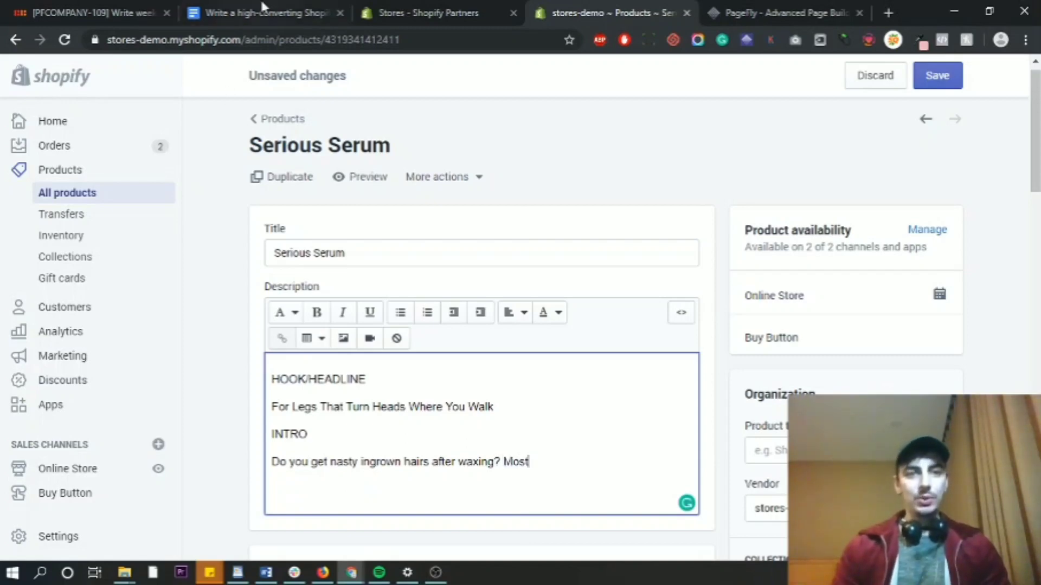
pyautogui.click(255, 13)
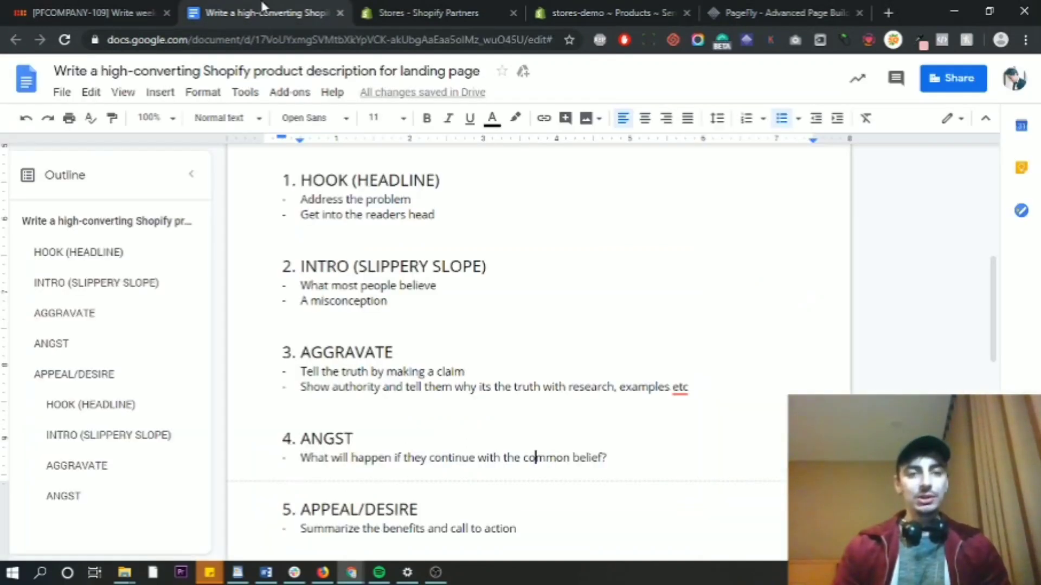
# Continue the intro: people don't think they need aftercare after waxing, or scrub their skin to death
pyautogui.click(336, 301)
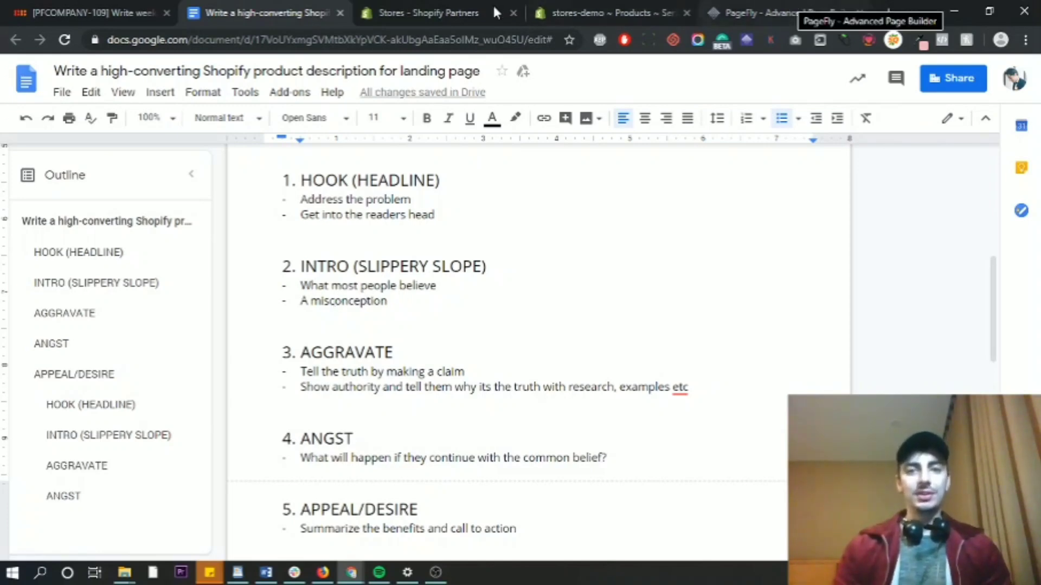
pyautogui.click(570, 6)
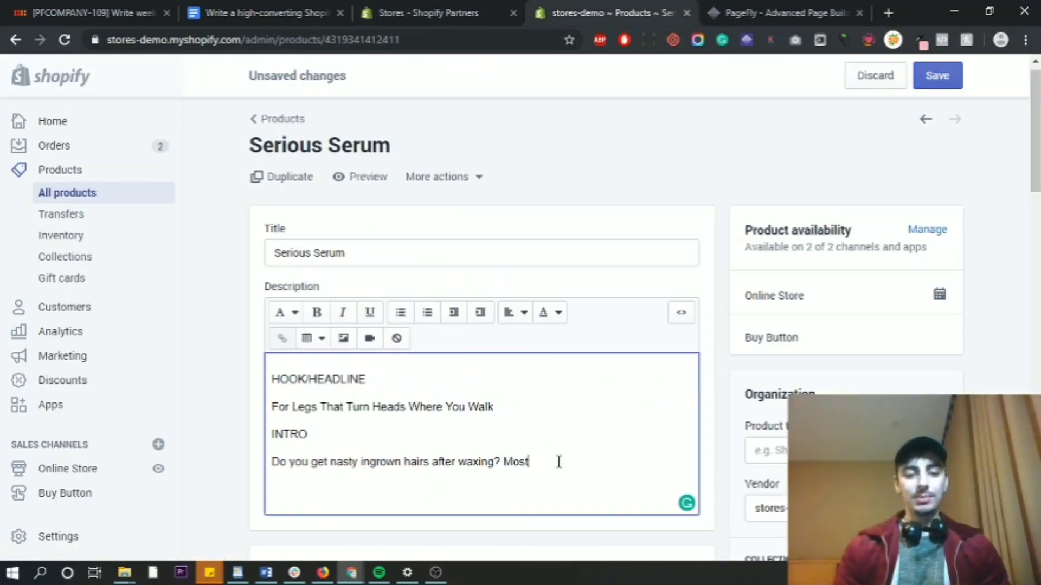
pyautogui.write('people do')
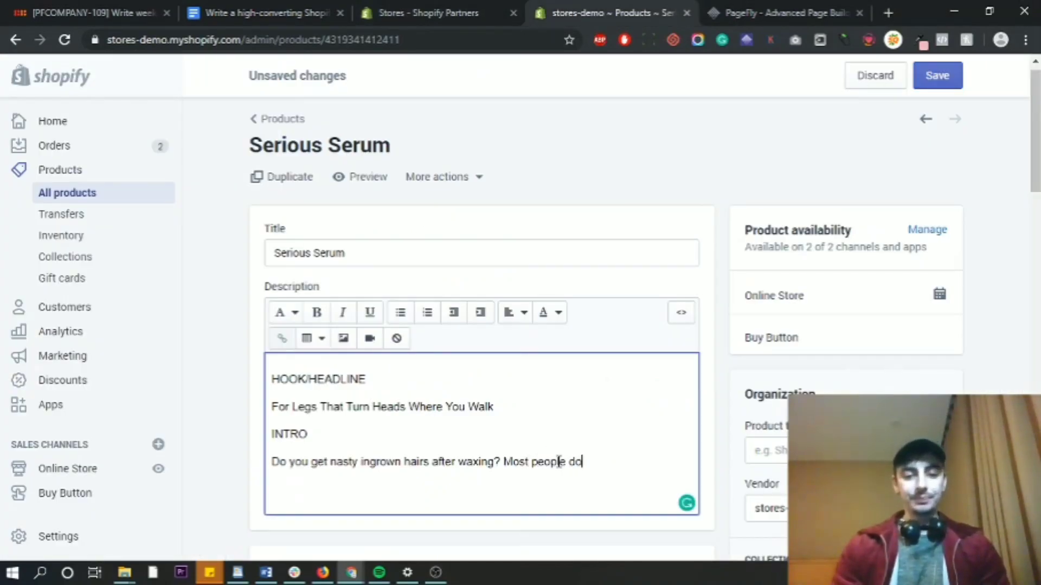
pyautogui.write("n't f")
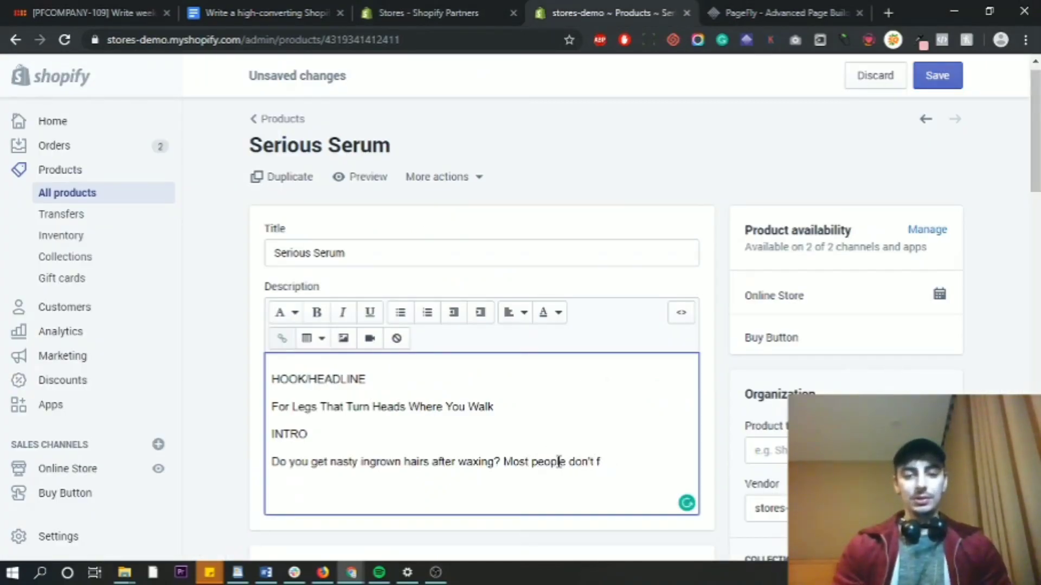
pyautogui.write('eelthink they need t')
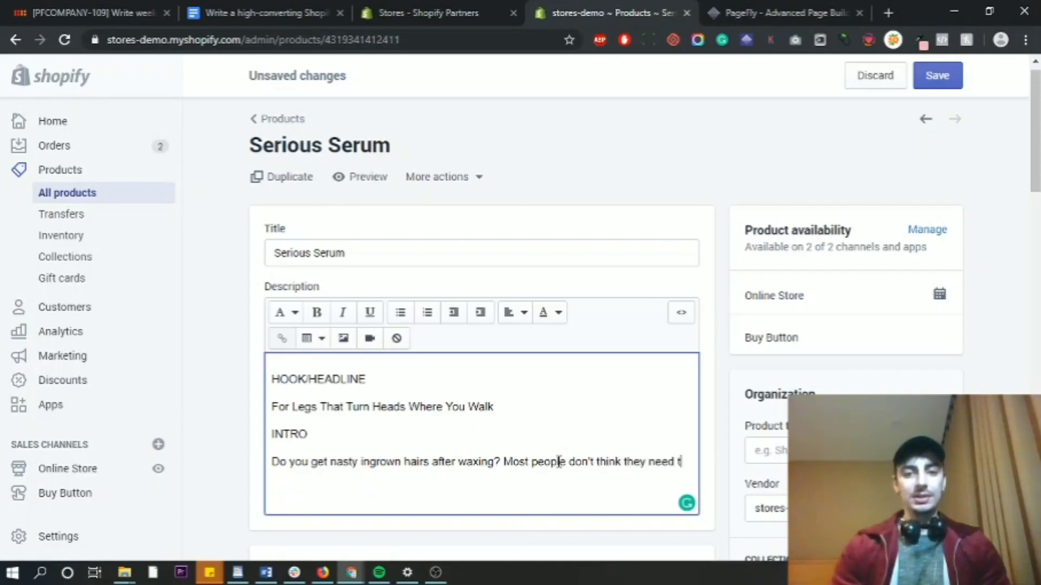
pyautogui.press('BackSpace')
pyautogui.write('any ')
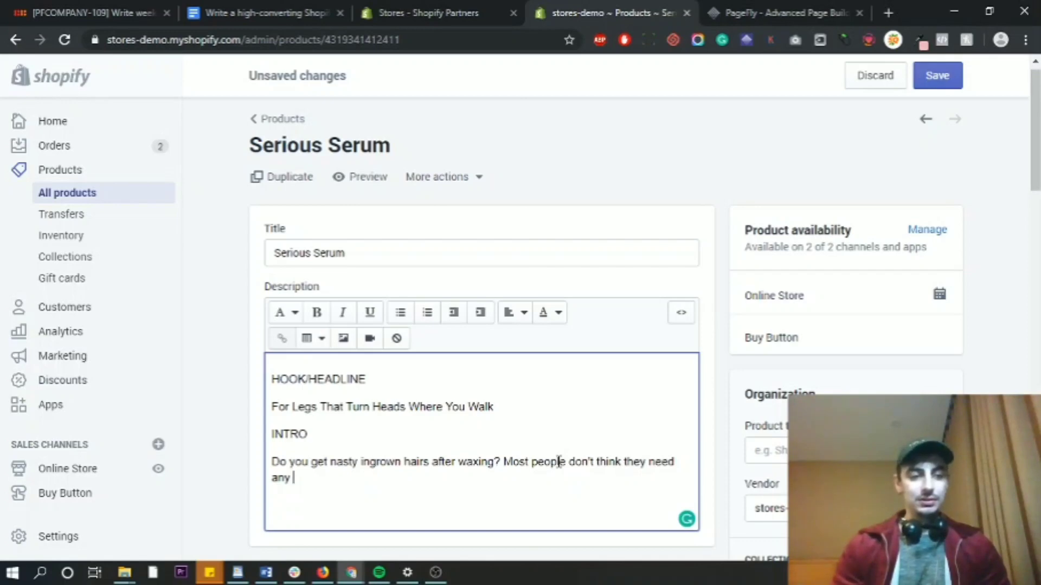
pyautogui.write('sort of aftercare ')
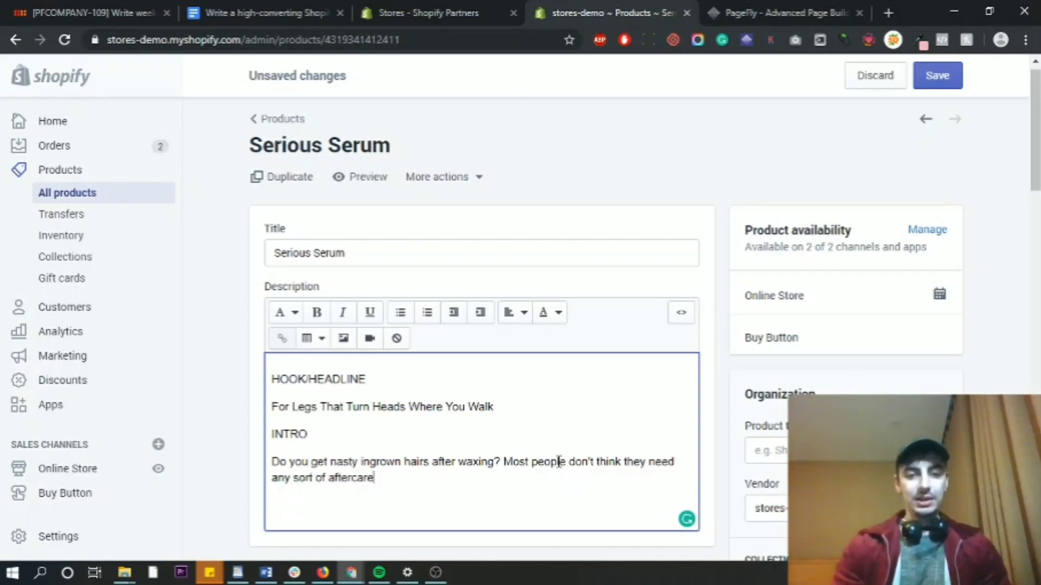
pyautogui.write("when they're finsihed")
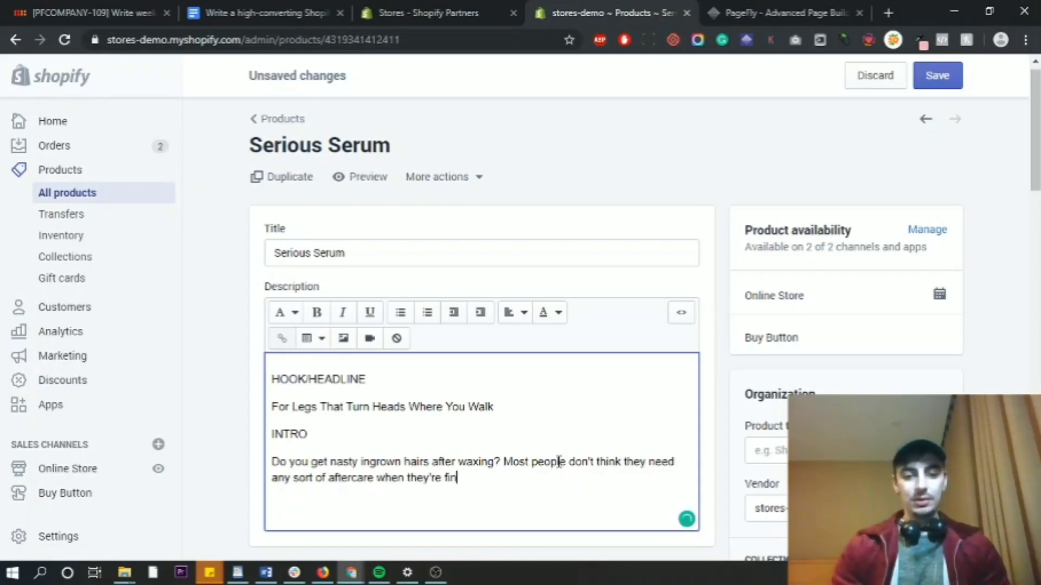
pyautogui.press('BackSpace')
pyautogui.press('BackSpace')
pyautogui.press('BackSpace')
pyautogui.press('BackSpace')
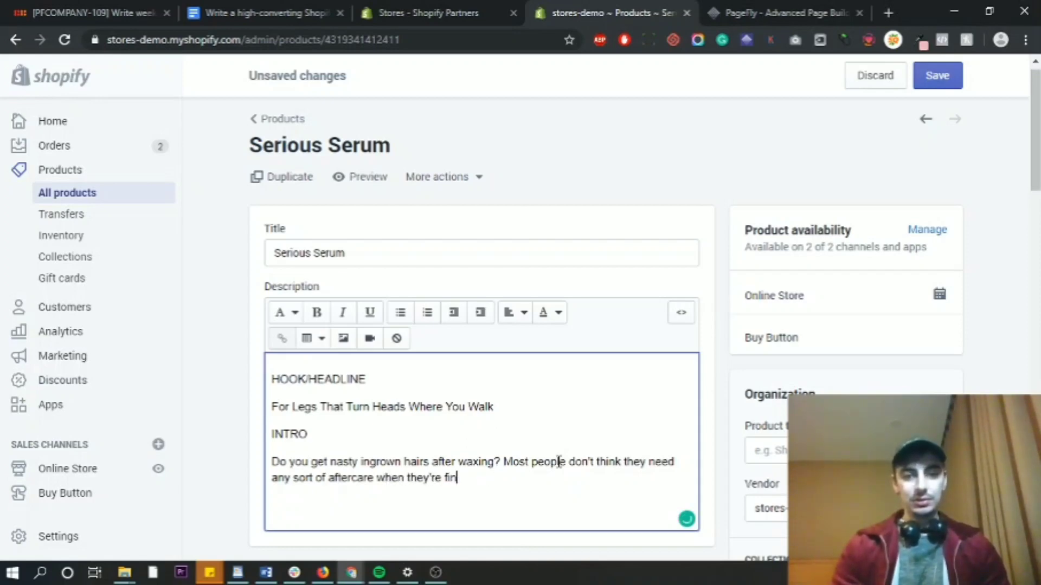
pyautogui.write('ished wax')
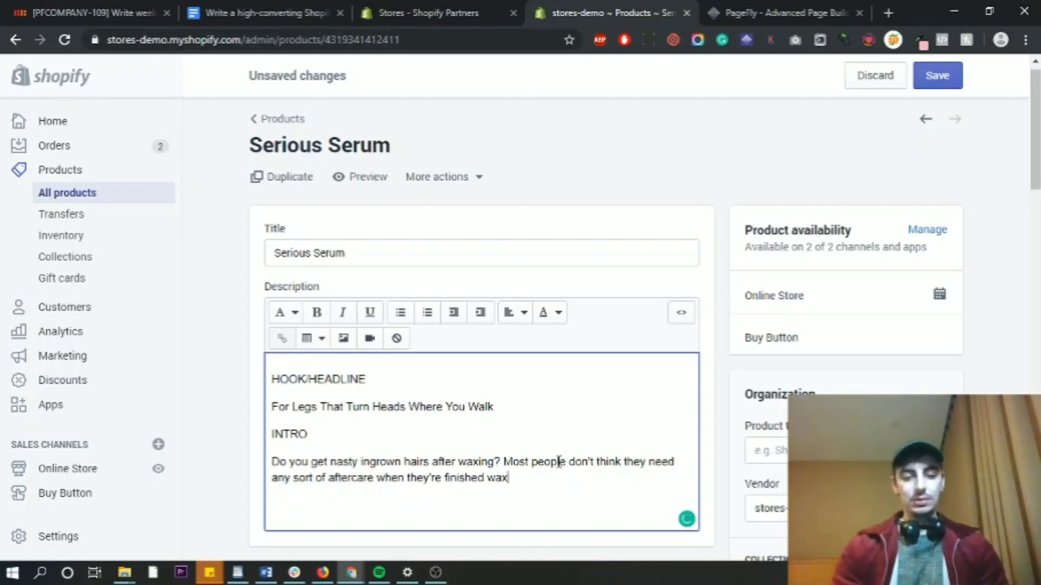
pyautogui.write('ing')
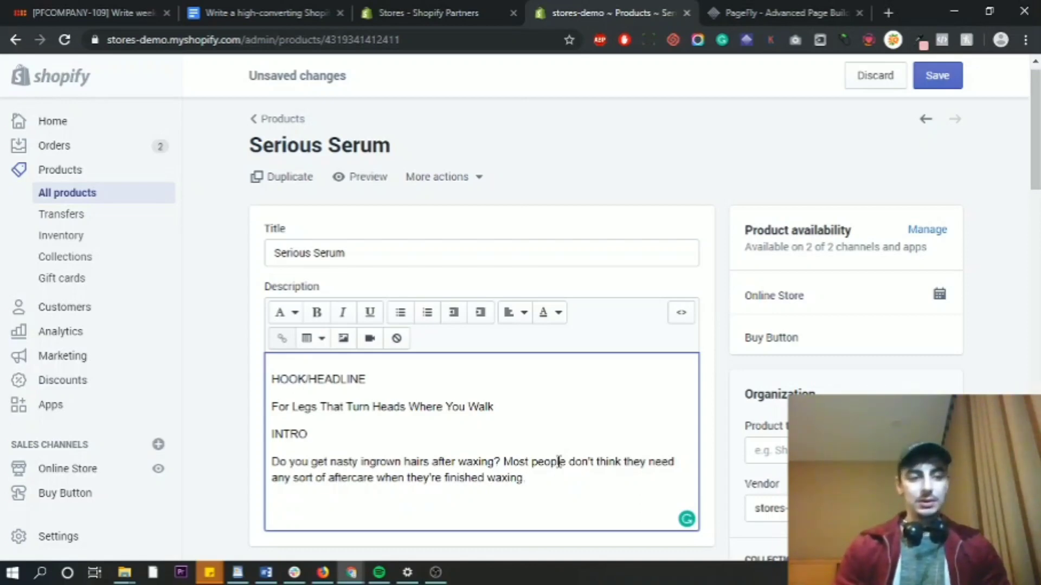
pyautogui.write(". Or, even worse. they'll scrube th")
pyautogui.press('BackSpace')
pyautogui.press('BackSpace')
pyautogui.press('BackSpace')
pyautogui.press('BackSpace')
pyautogui.write('their skin to deathm which can')
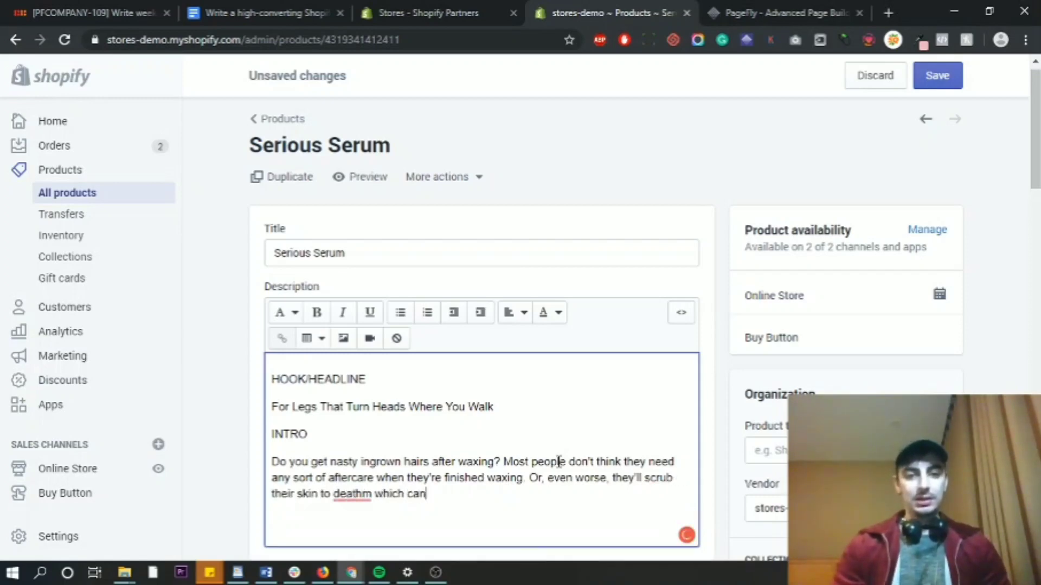
pyautogui.press('BackSpace')
pyautogui.press('BackSpace')
pyautogui.press('BackSpace')
pyautogui.press('BackSpace')
pyautogui.press('BackSpace')
pyautogui.press('BackSpace')
pyautogui.write('h, ehich')
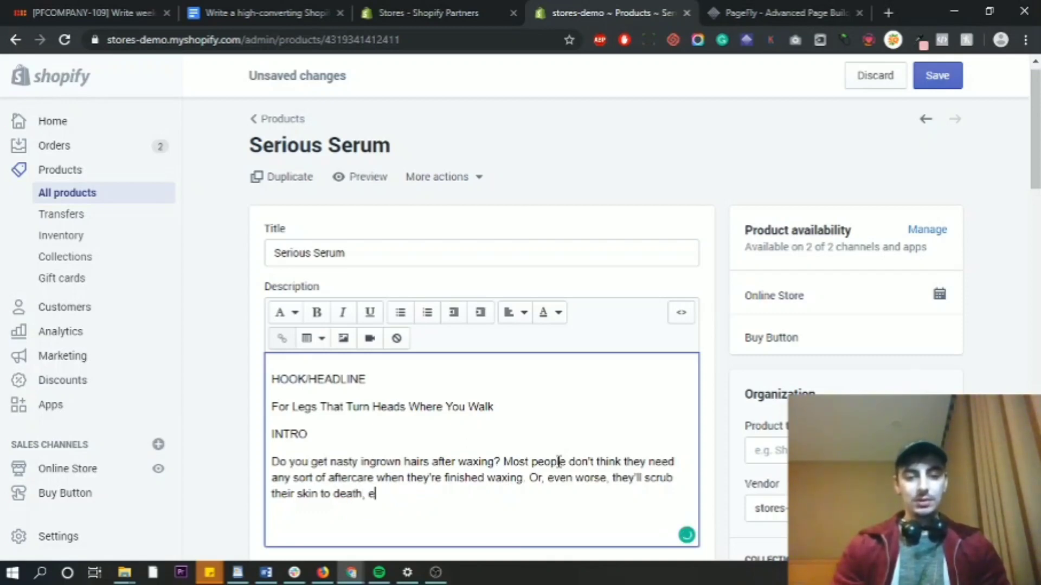
# Finish with 'which can cause even more problems for your body's largest organ', accepting the body's fix
pyautogui.press('BackSpace')
pyautogui.press('BackSpace')
pyautogui.press('BackSpace')
pyautogui.press('BackSpace')
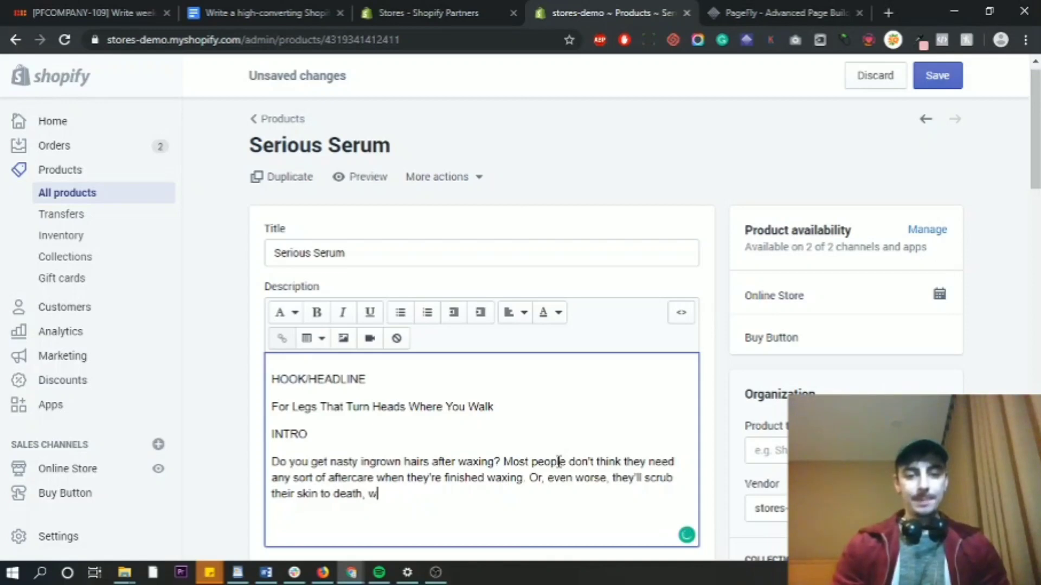
pyautogui.write('ich ca')
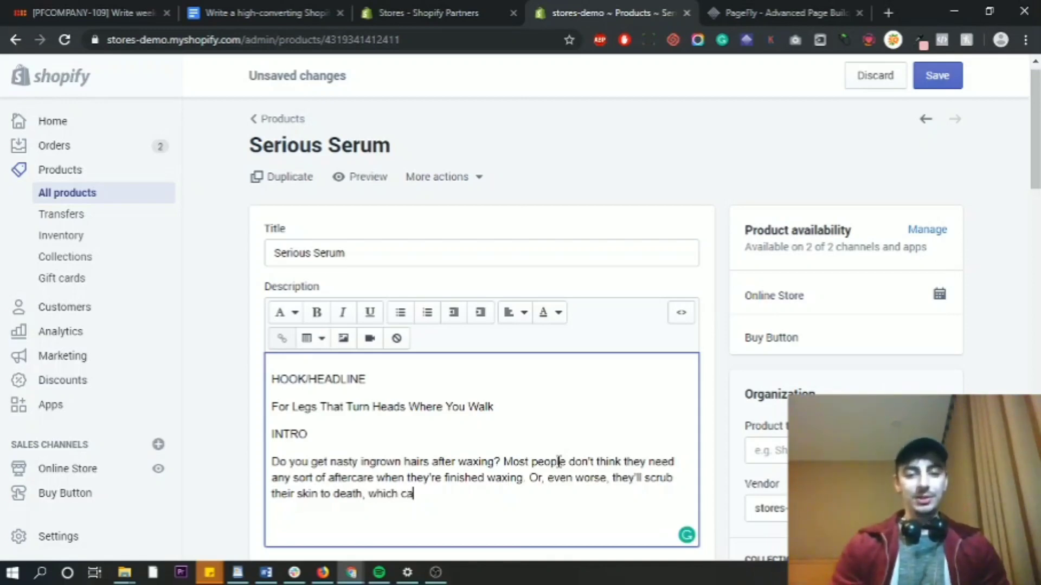
pyautogui.write('ncasue')
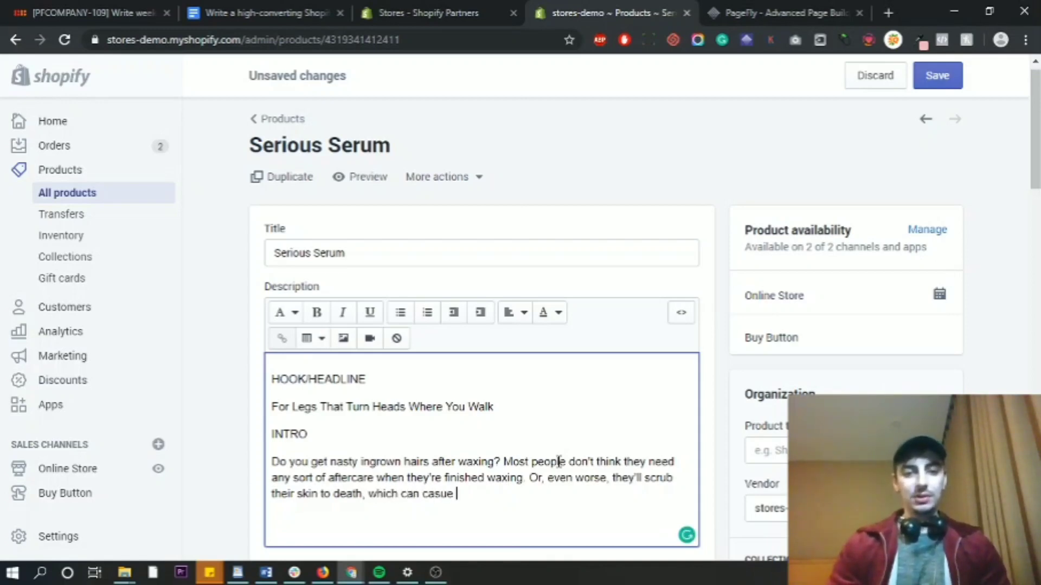
pyautogui.press('BackSpace')
pyautogui.press('BackSpace')
pyautogui.press('BackSpace')
pyautogui.press('BackSpace')
pyautogui.write('use eve')
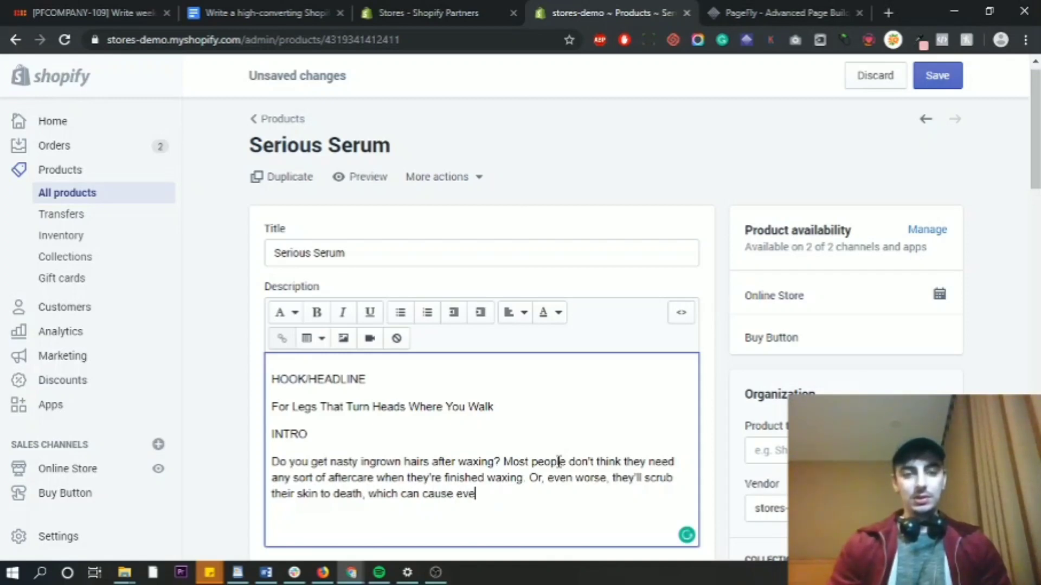
pyautogui.write('n more problems for t')
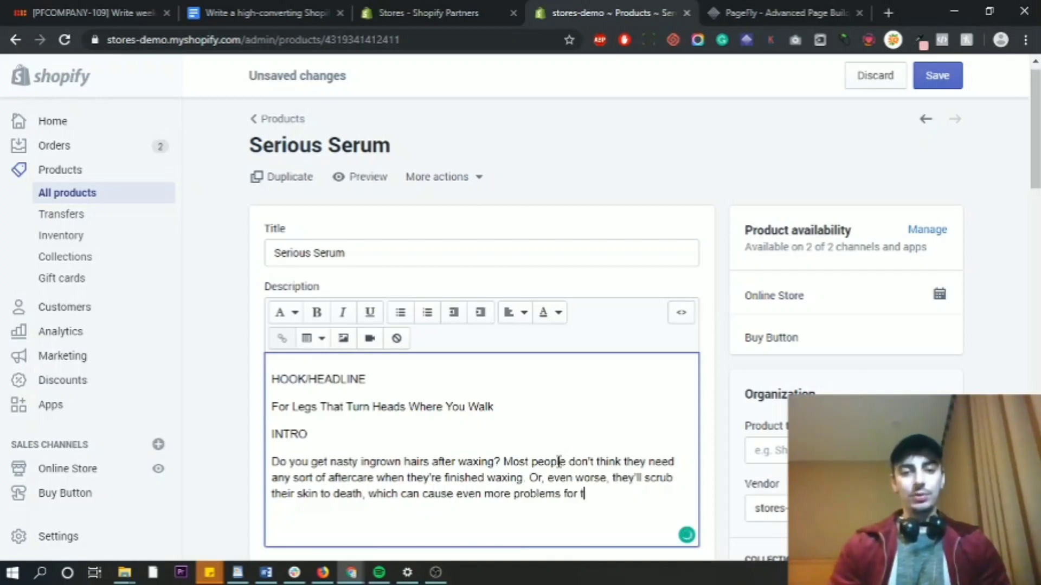
pyautogui.press('BackSpace')
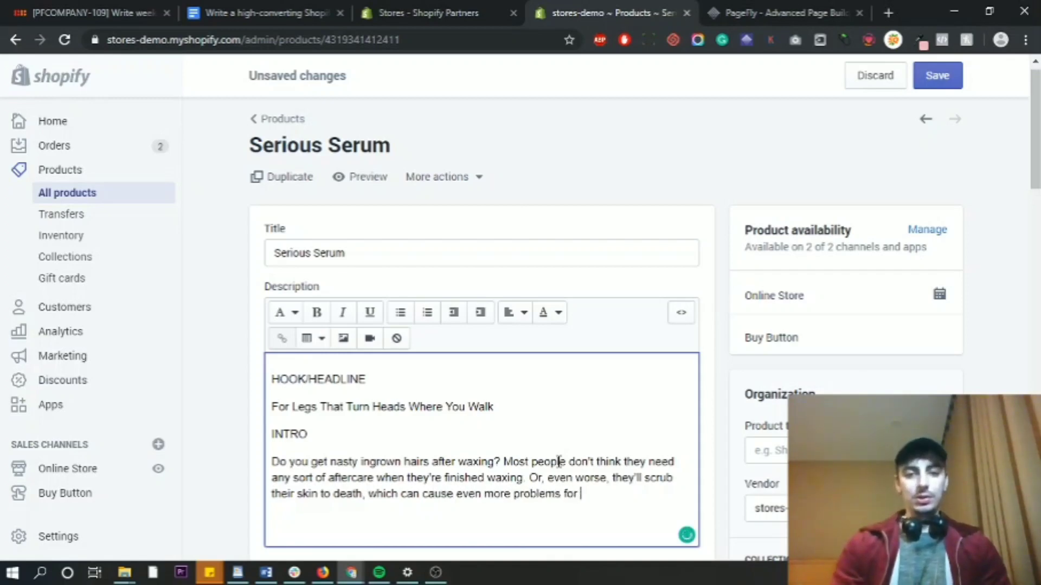
pyautogui.write('your bodys')
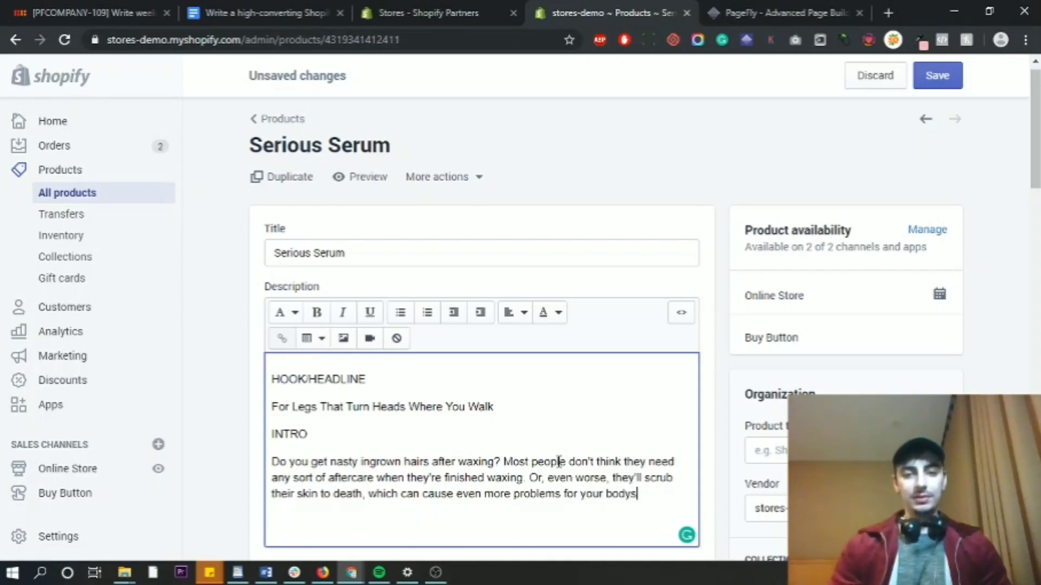
pyautogui.write(' largest ')
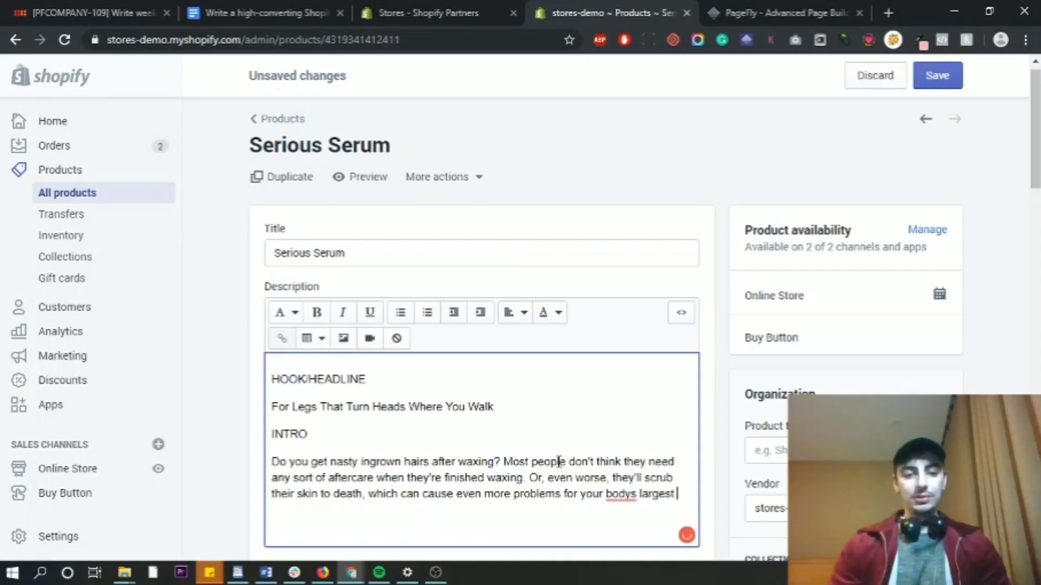
pyautogui.write('organ')
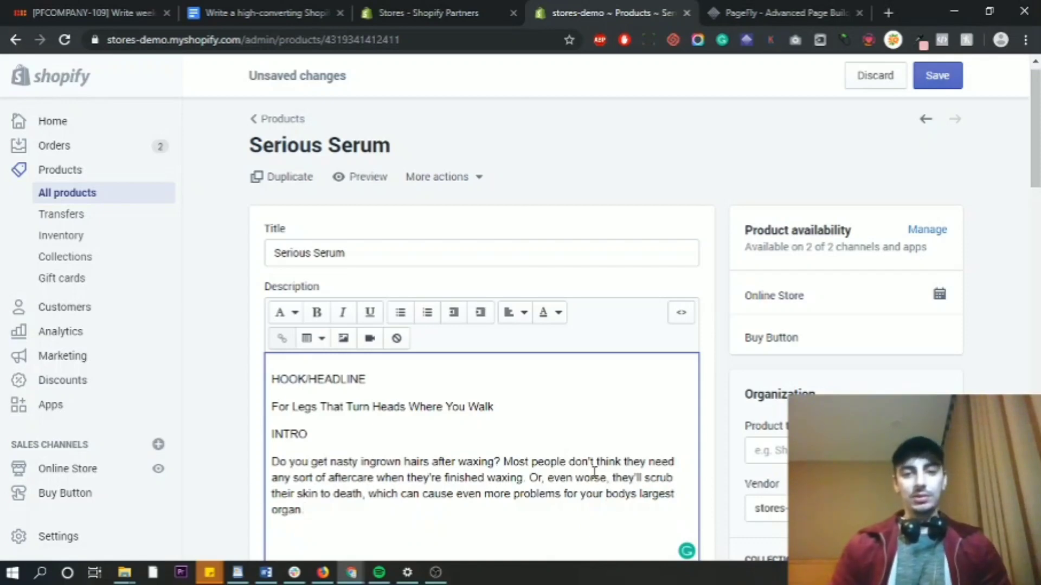
pyautogui.moveTo(618, 494)
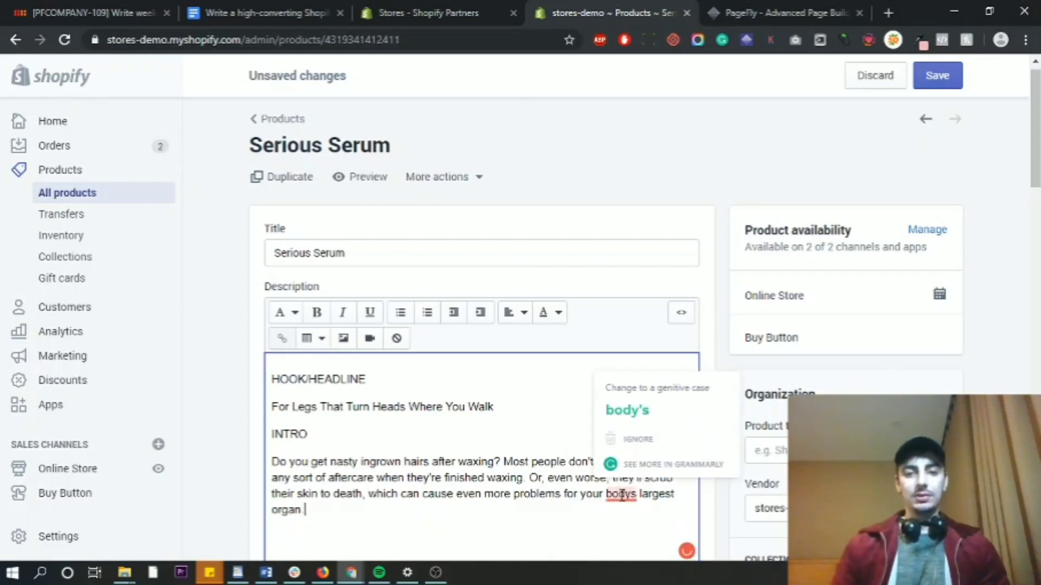
pyautogui.click(643, 408)
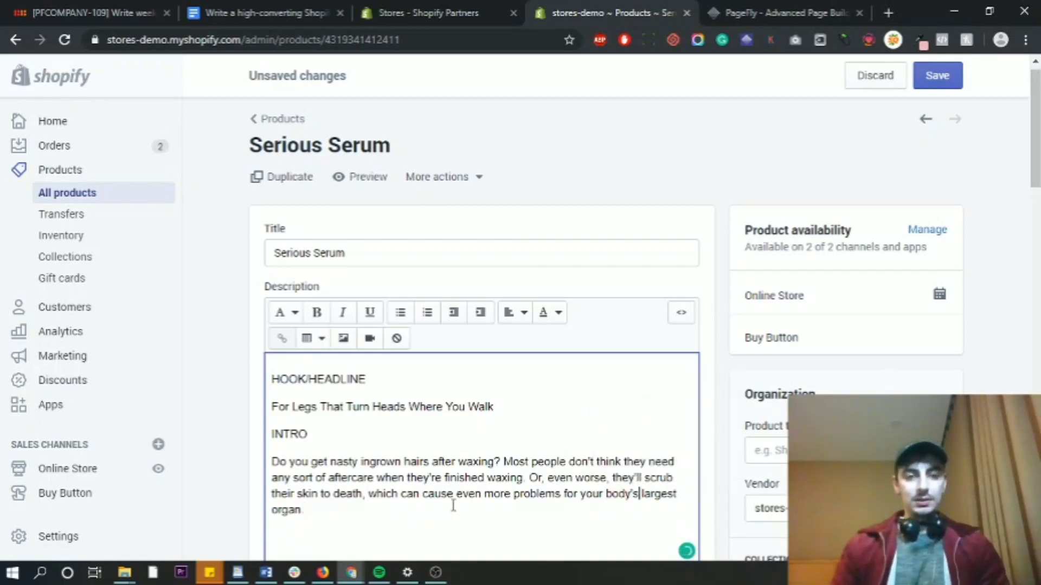
# Add a new line below the intro and check the storefront and copywriting outline
pyautogui.press('Return')
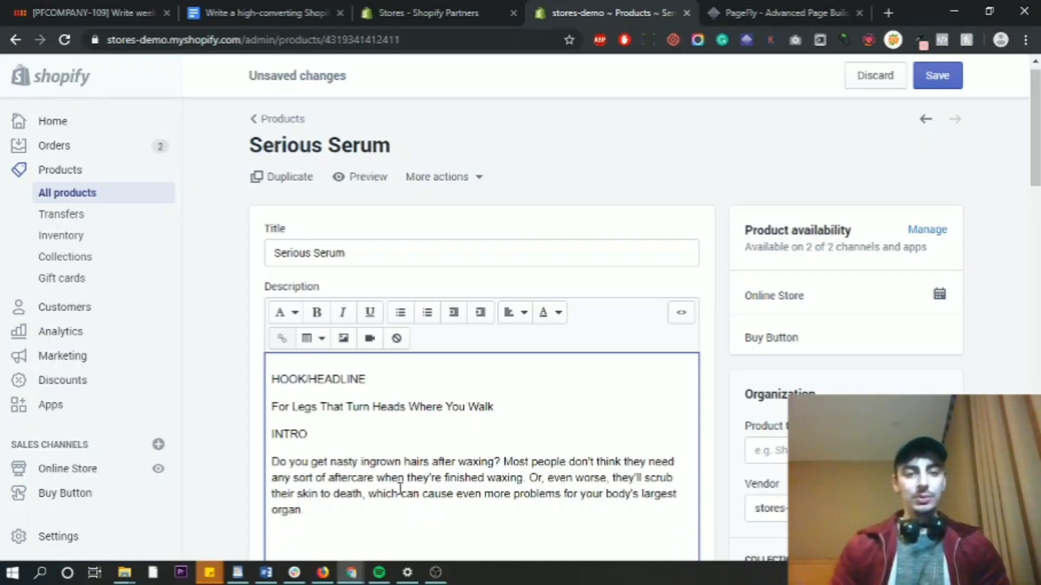
pyautogui.scroll(-1, 407, 450)
pyautogui.hotkey('alt', 'Tab')
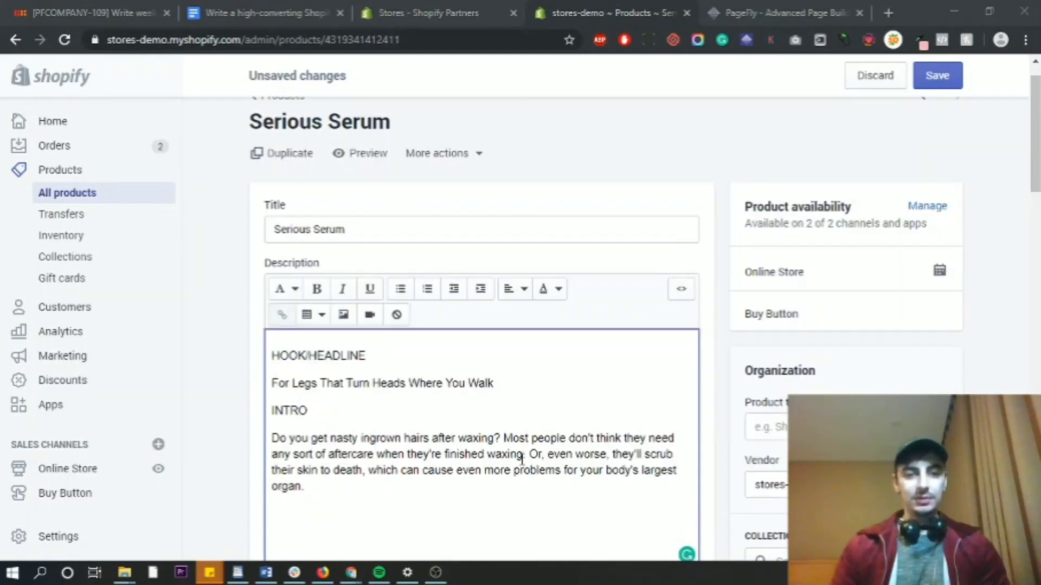
pyautogui.hotkey('alt', 'Tab')
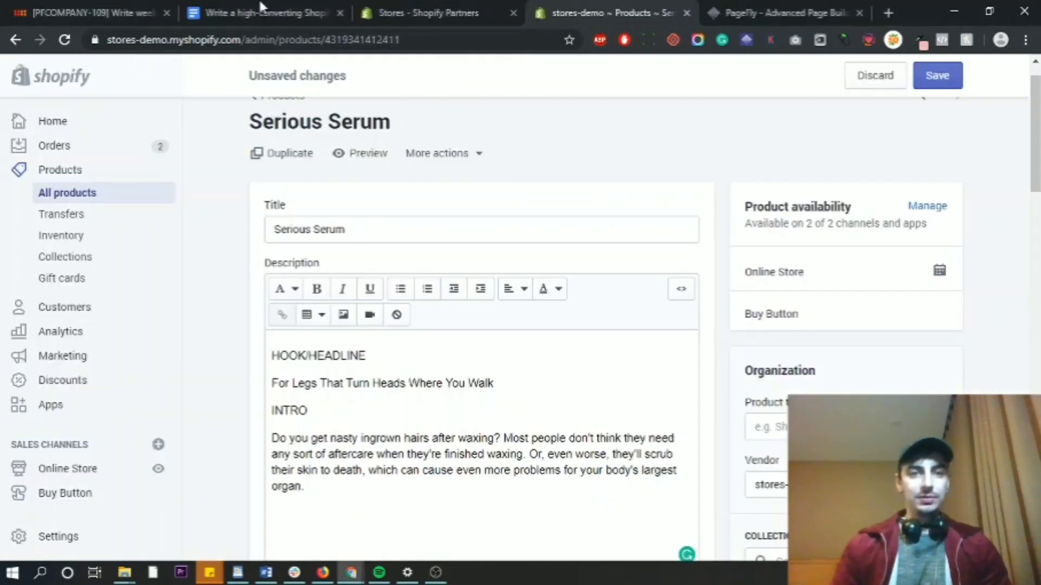
pyautogui.click(260, 12)
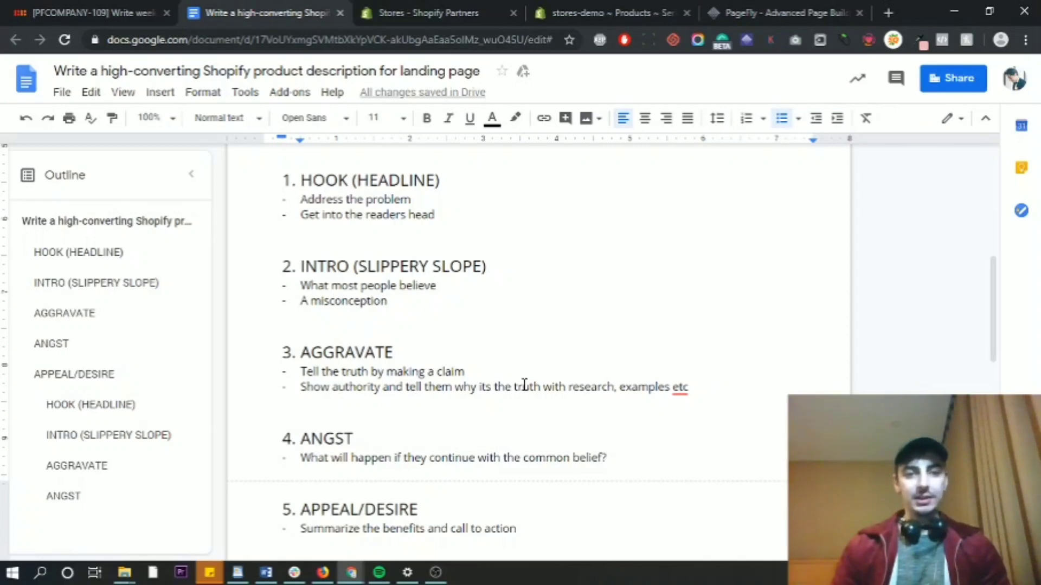
# Back in the Serious Serum description, review the intro's second half and add a paragraph below it
pyautogui.hotkey('alt', 'Tab')
pyautogui.hotkey('alt', 'Tab')
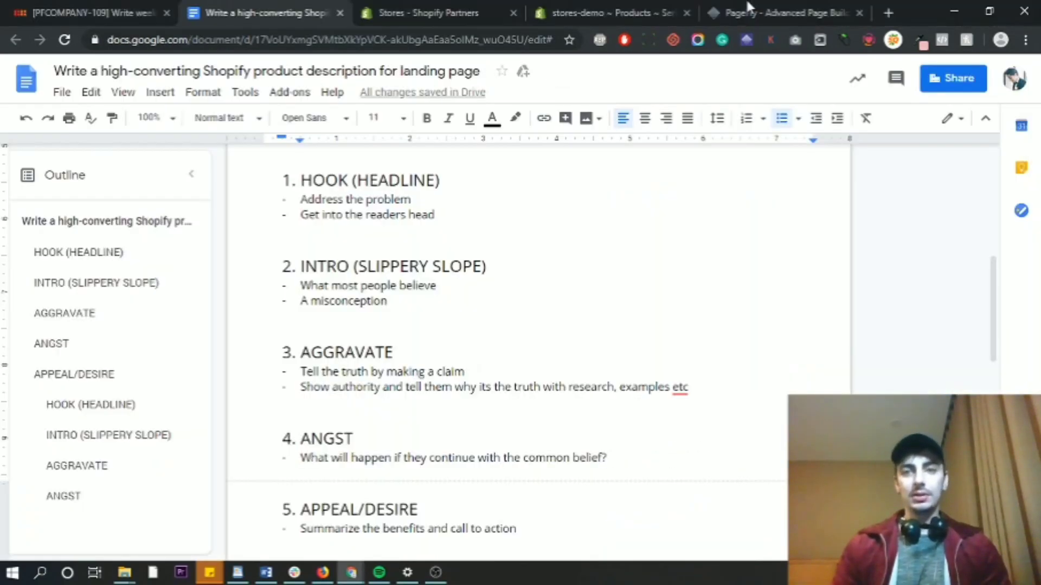
pyautogui.click(732, 12)
pyautogui.click(622, 7)
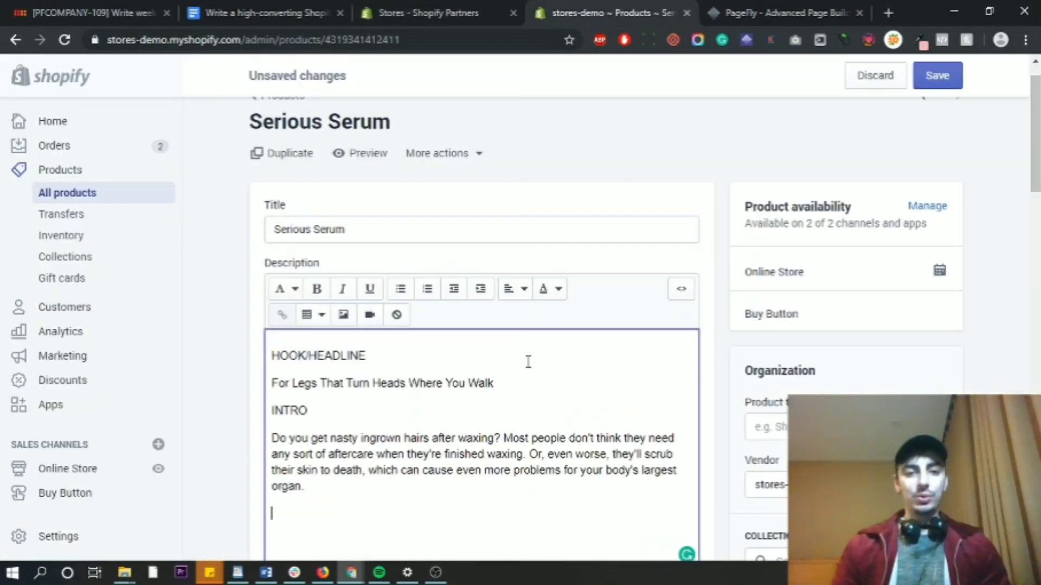
pyautogui.scroll(-2, 495, 497)
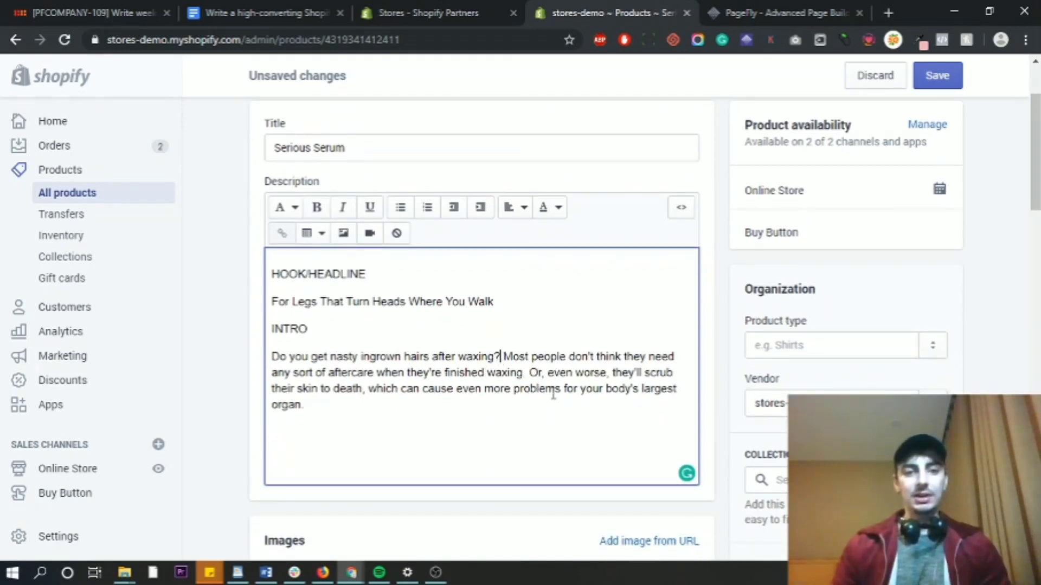
pyautogui.moveTo(529, 372); pyautogui.dragTo(567, 397)
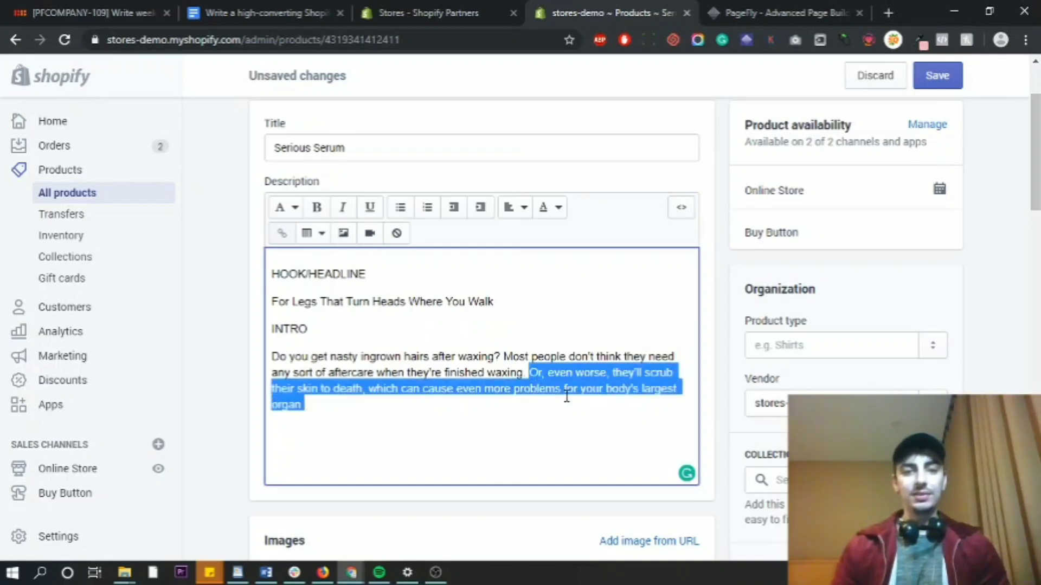
pyautogui.click(514, 389)
pyautogui.click(458, 409)
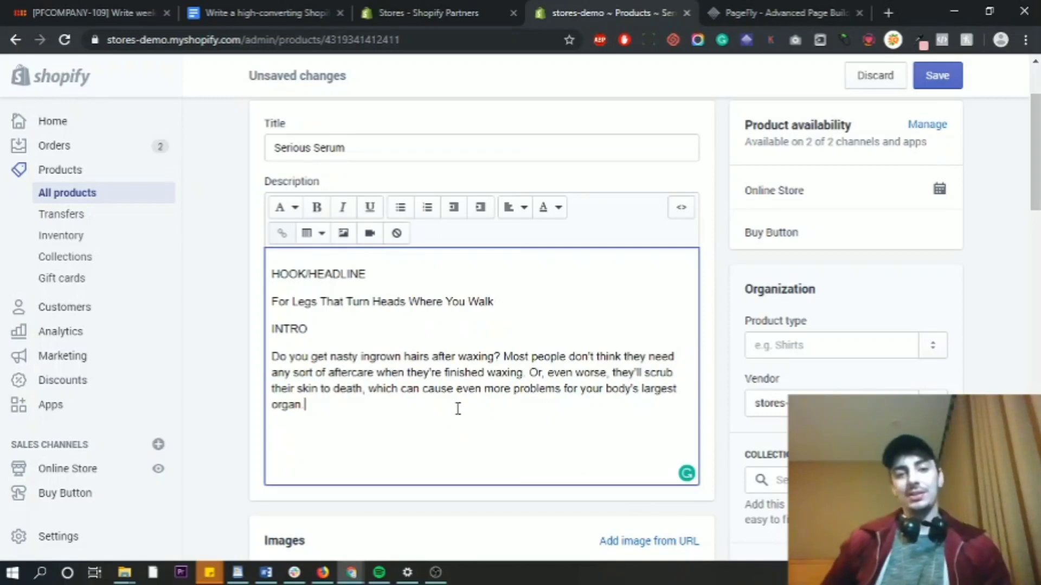
pyautogui.press('Return')
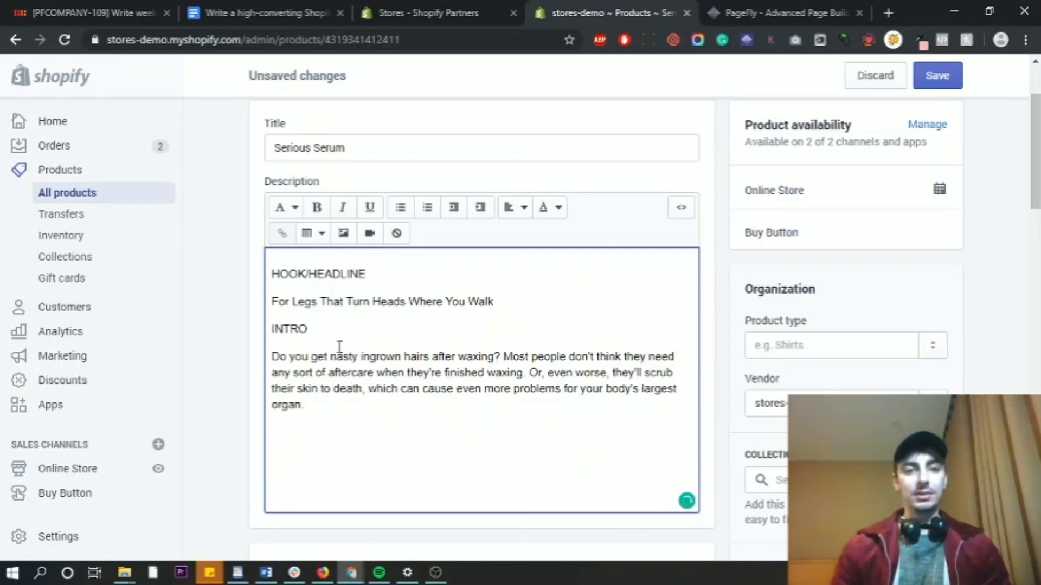
# Place the caret after the intro's final word 'organ.' and start a fresh empty line
pyautogui.hotkey('alt', 'Tab')
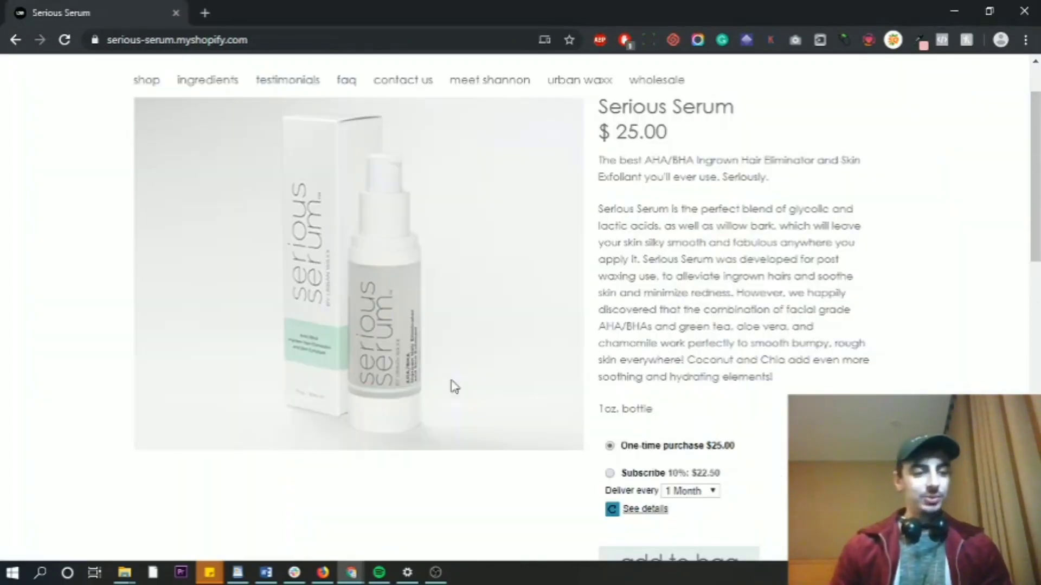
pyautogui.hotkey('alt', 'Tab')
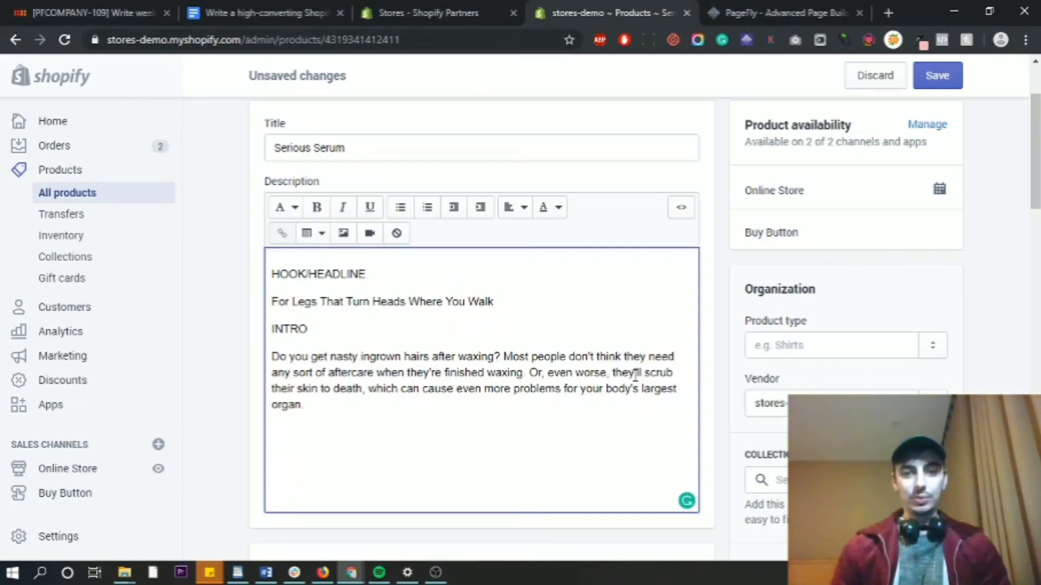
pyautogui.doubleClick(616, 374)
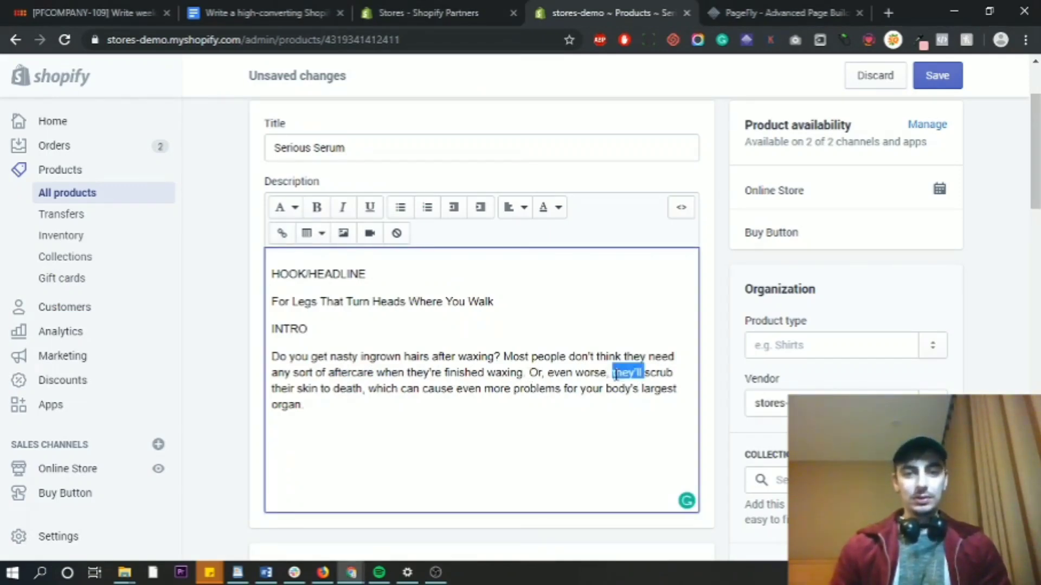
pyautogui.click(320, 404)
pyautogui.press('Return')
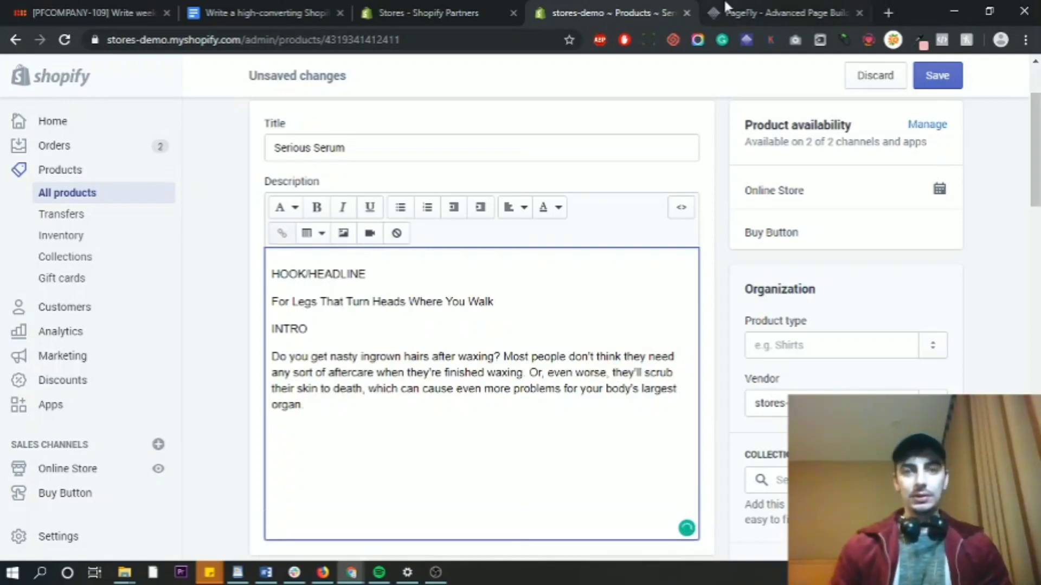
# Following the outline's ANGST guidance, add an ANGST label with a new line below
pyautogui.click(300, 11)
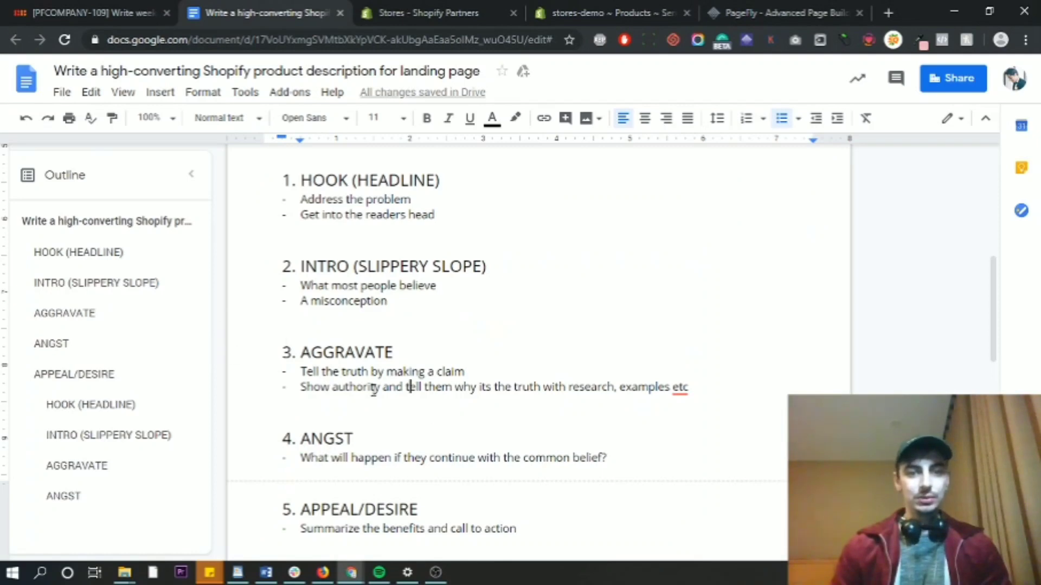
pyautogui.doubleClick(336, 461)
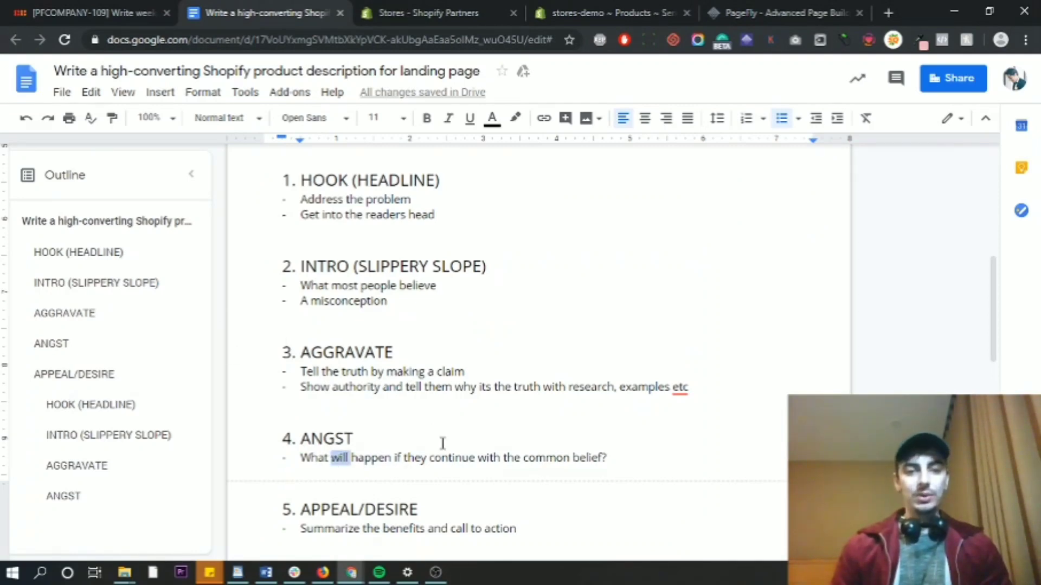
pyautogui.click(617, 15)
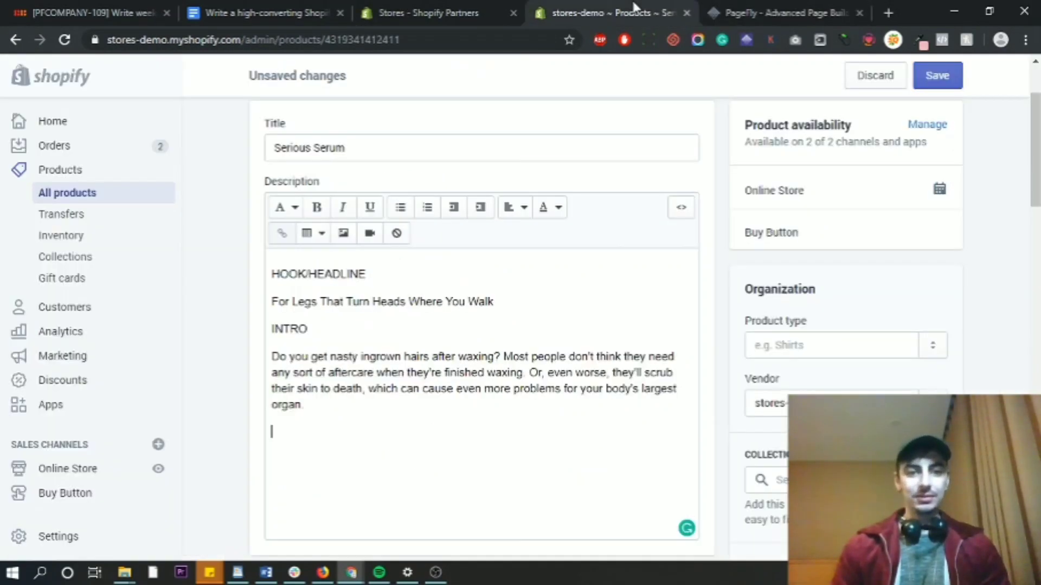
pyautogui.write('ANGST')
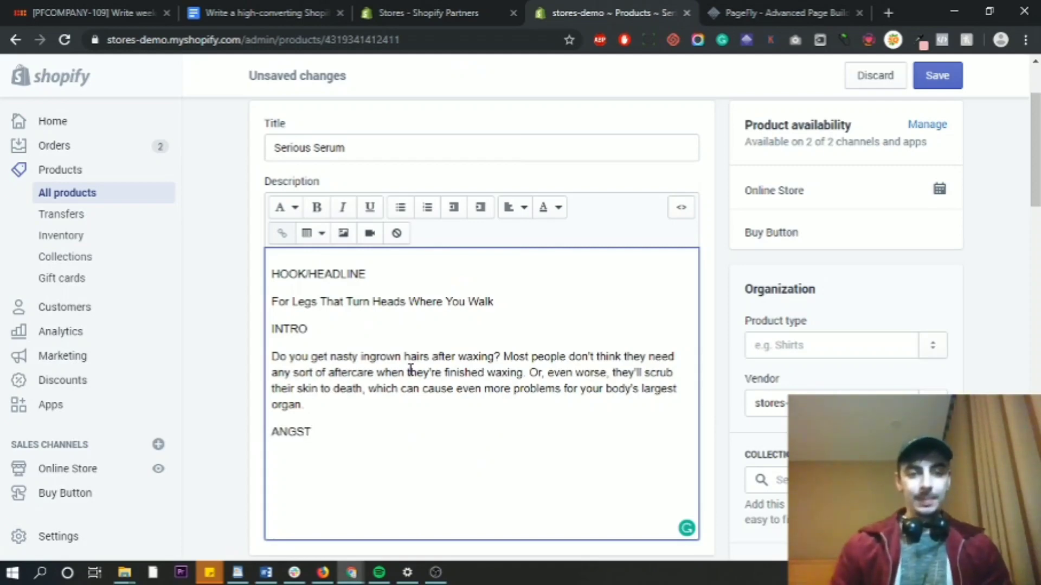
pyautogui.press('Return')
# Try the opening 'What will happen' under ANGST, then erase it
pyautogui.write('What Will happ')
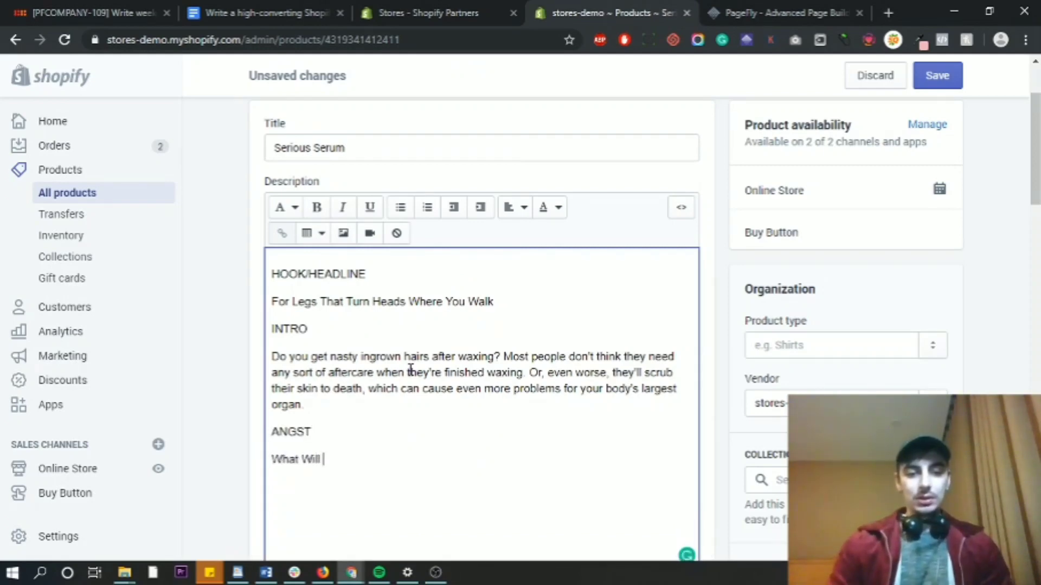
pyautogui.press('BackSpace')
pyautogui.press('BackSpace')
pyautogui.press('BackSpace')
pyautogui.press('BackSpace')
pyautogui.press('BackSpace')
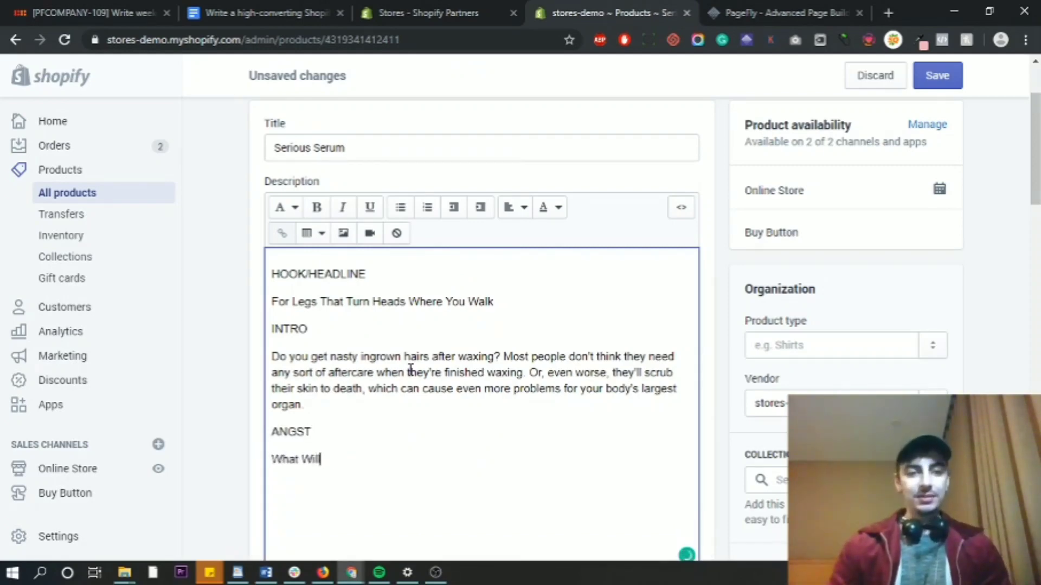
pyautogui.press('BackSpace')
pyautogui.write('will happen')
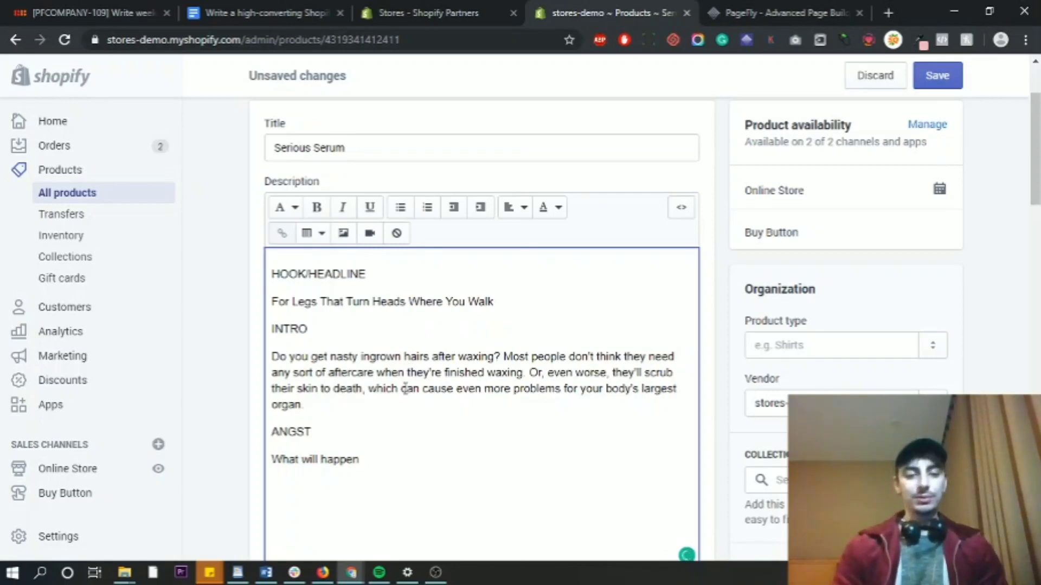
pyautogui.press('BackSpace')
pyautogui.press('BackSpace')
pyautogui.press('BackSpace')
pyautogui.press('BackSpace')
pyautogui.press('BackSpace')
pyautogui.press('BackSpace')
pyautogui.press('BackSpace')
pyautogui.press('BackSpace')
pyautogui.press('BackSpace')
pyautogui.press('BackSpace')
pyautogui.press('BackSpace')
pyautogui.press('BackSpace')
pyautogui.press('BackSpace')
pyautogui.press('BackSpace')
pyautogui.press('BackSpace')
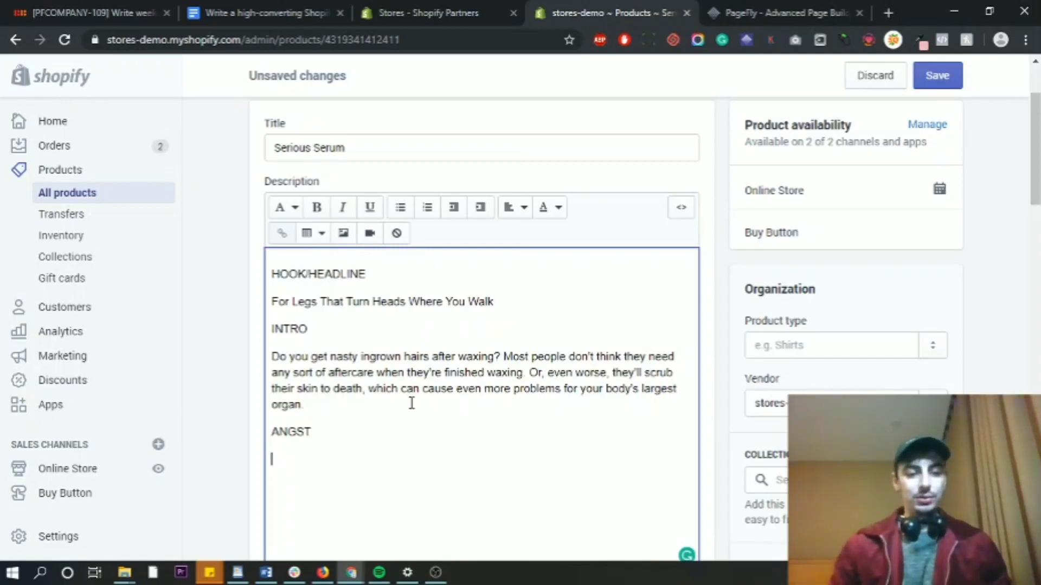
# Write that we hate these rebellious hair follicles: they hurt, look unsightly, and cause serious health issues
pyautogui.write('Now, we hate thes')
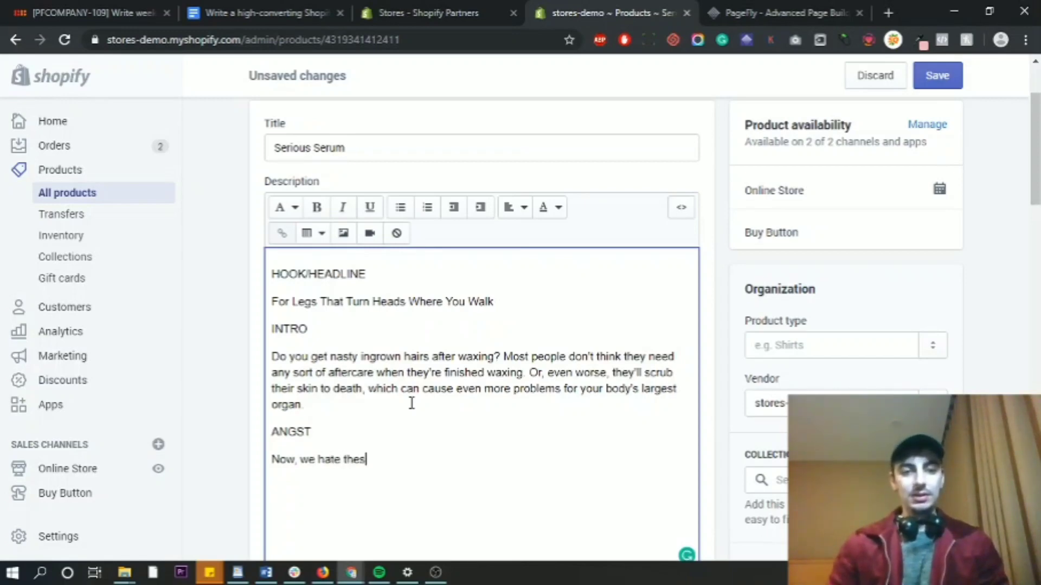
pyautogui.press('BackSpace')
pyautogui.press('BackSpace')
pyautogui.write('rebelliou')
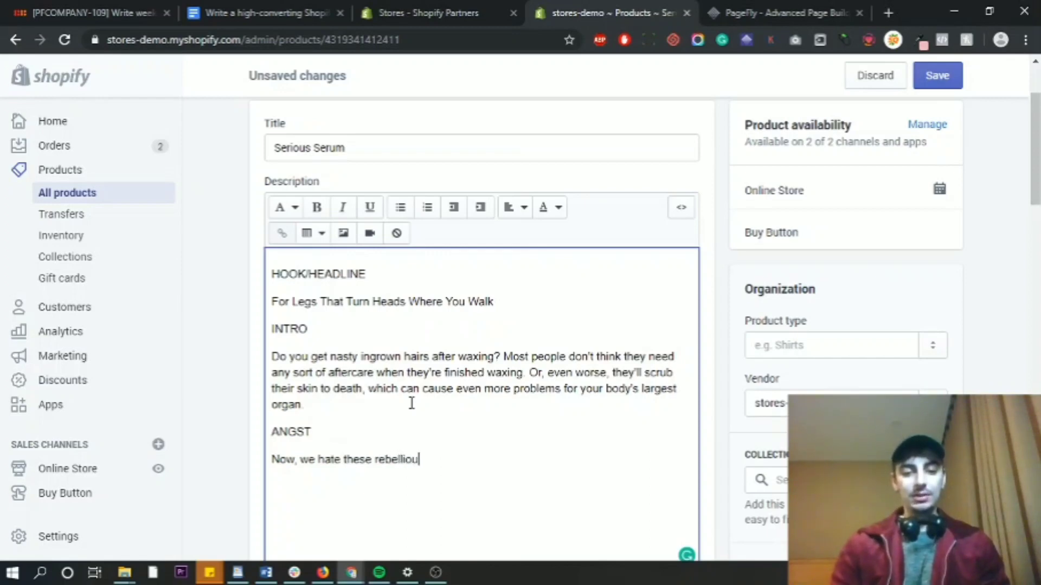
pyautogui.write('s hair follicle')
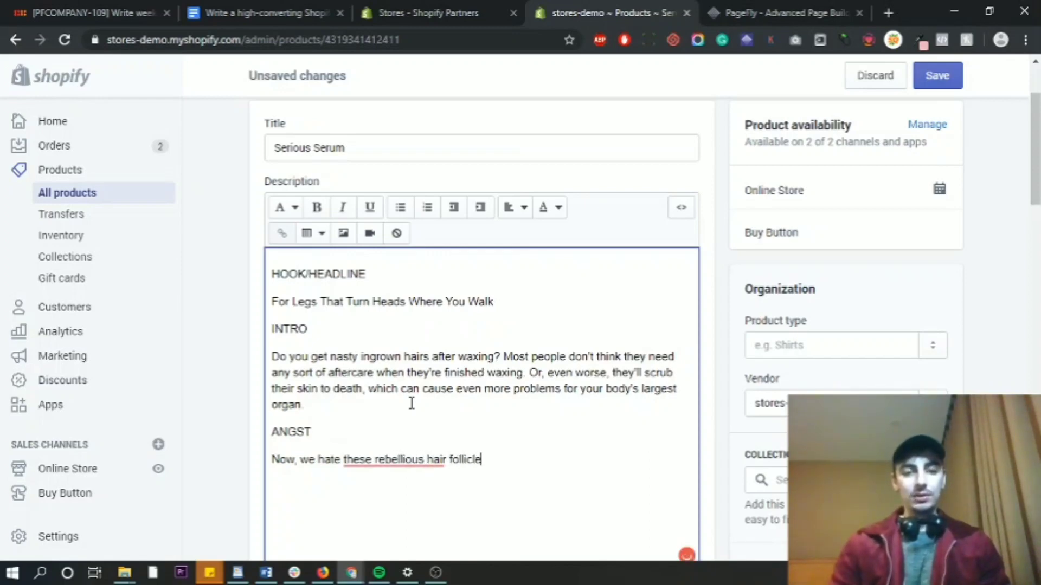
pyautogui.write('s as you as ')
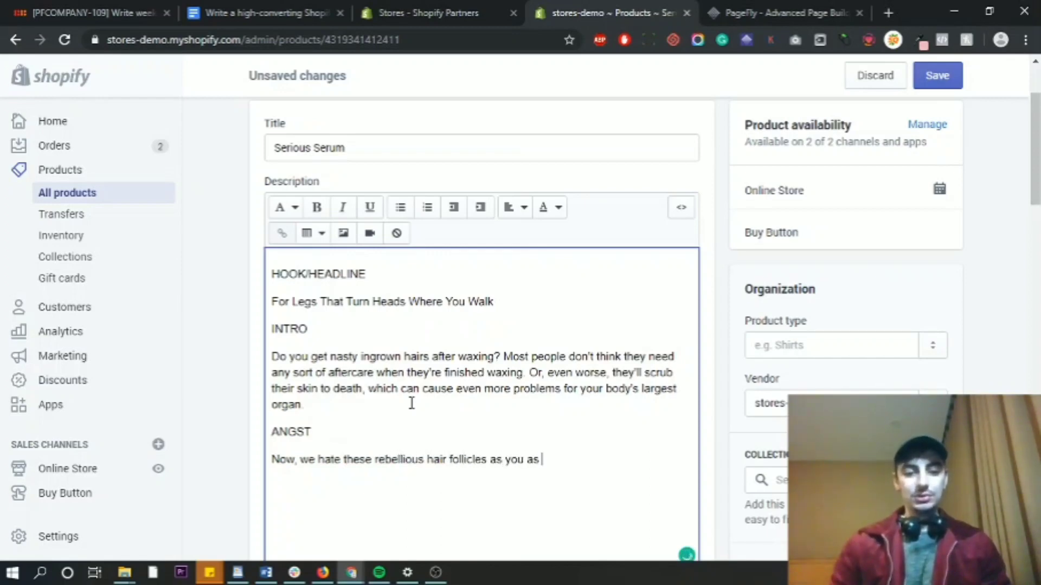
pyautogui.write('you do')
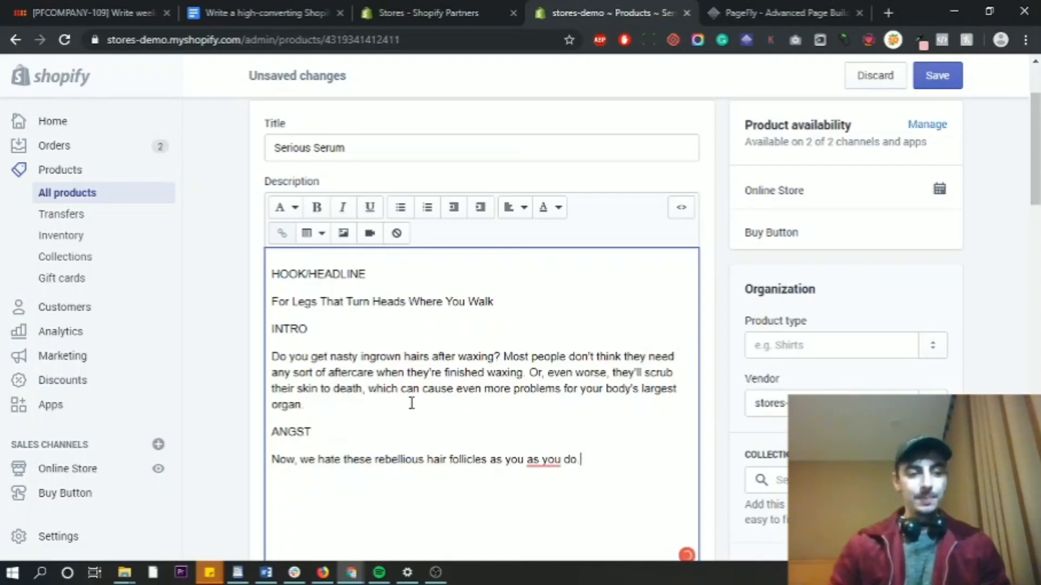
pyautogui.write(". It's not only that tht")
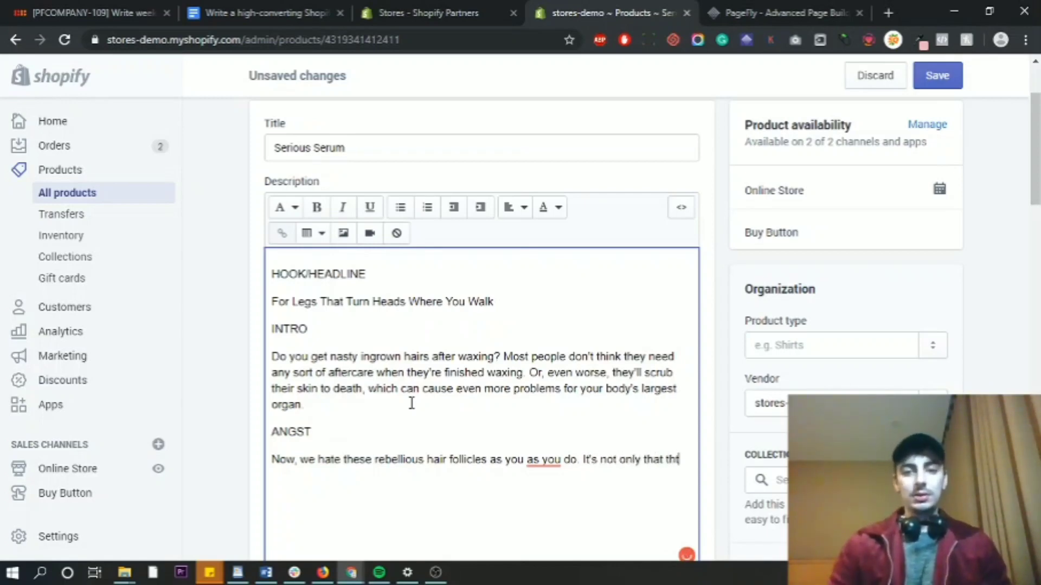
pyautogui.press('BackSpace')
pyautogui.write('ey ')
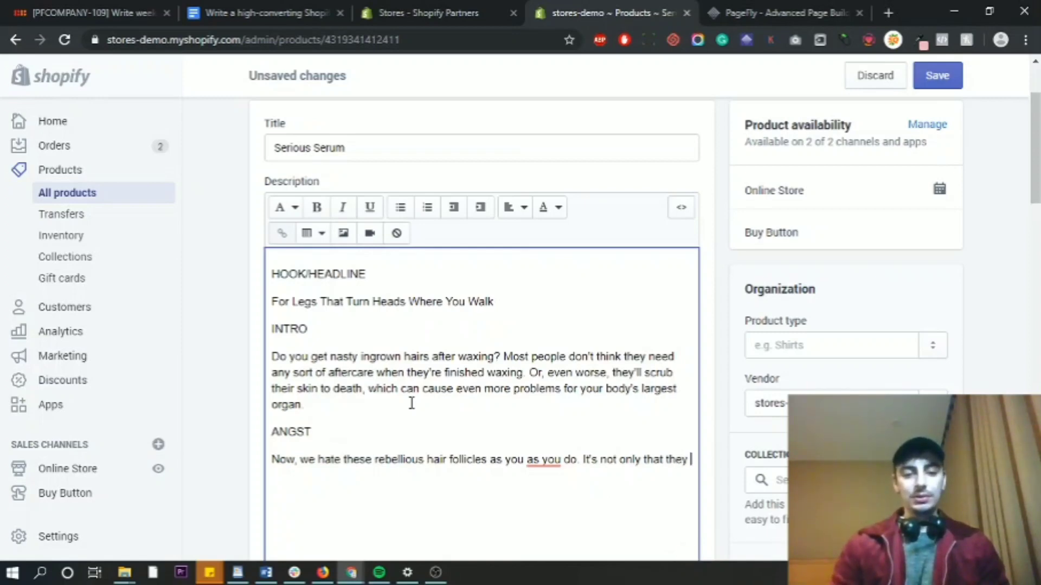
pyautogui.write('hurt and look unsightly')
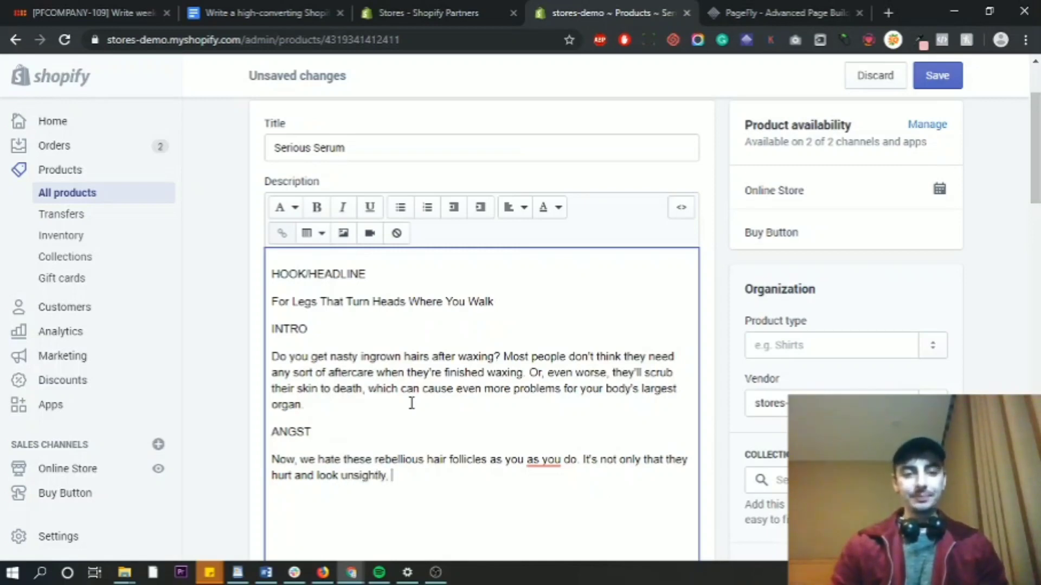
pyautogui.write(', but th')
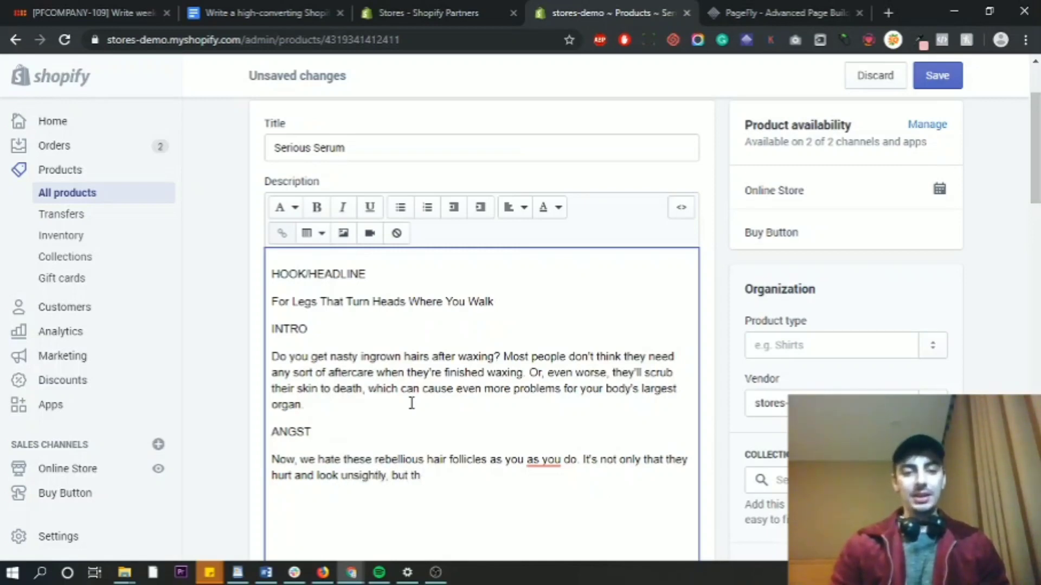
pyautogui.write('y ey can actually ')
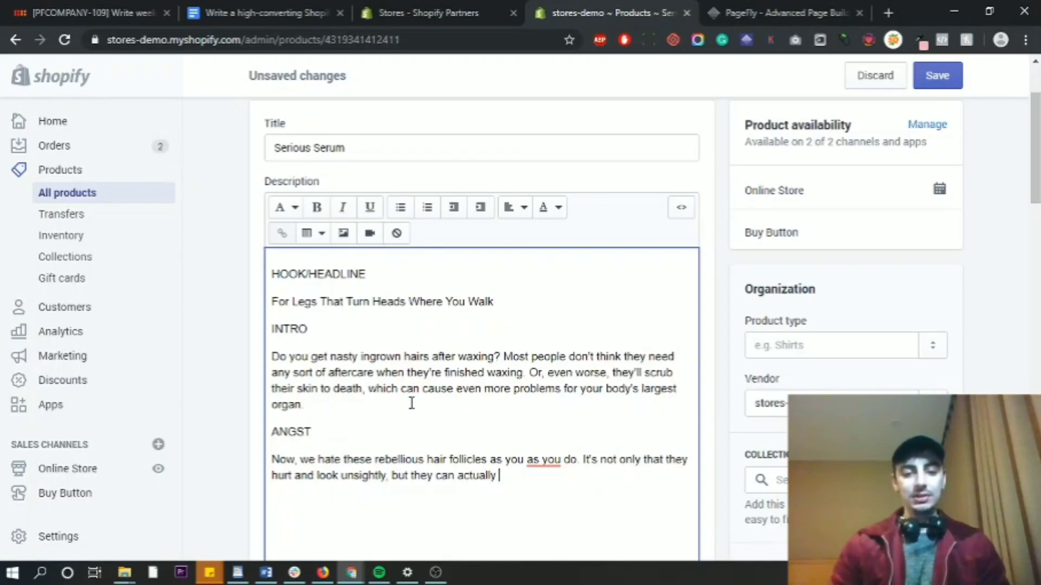
pyautogui.write('cause ')
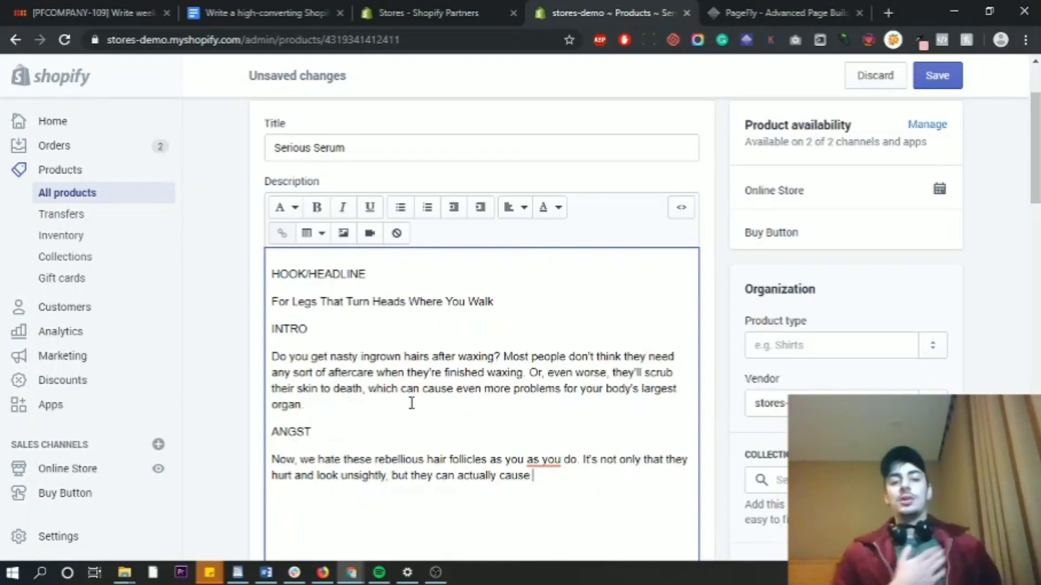
pyautogui.write('serious he')
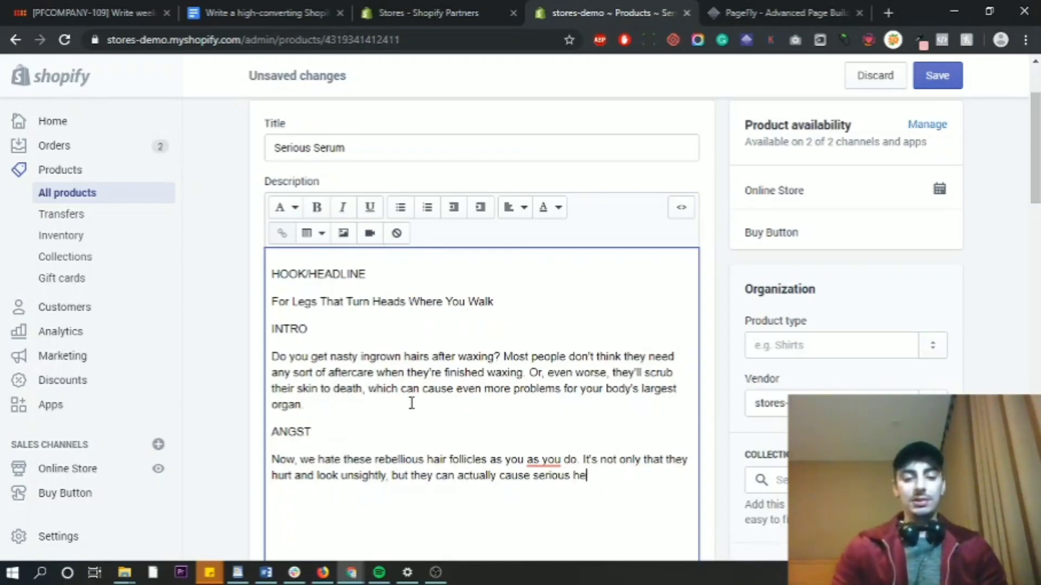
pyautogui.write('lth alth problems down the line')
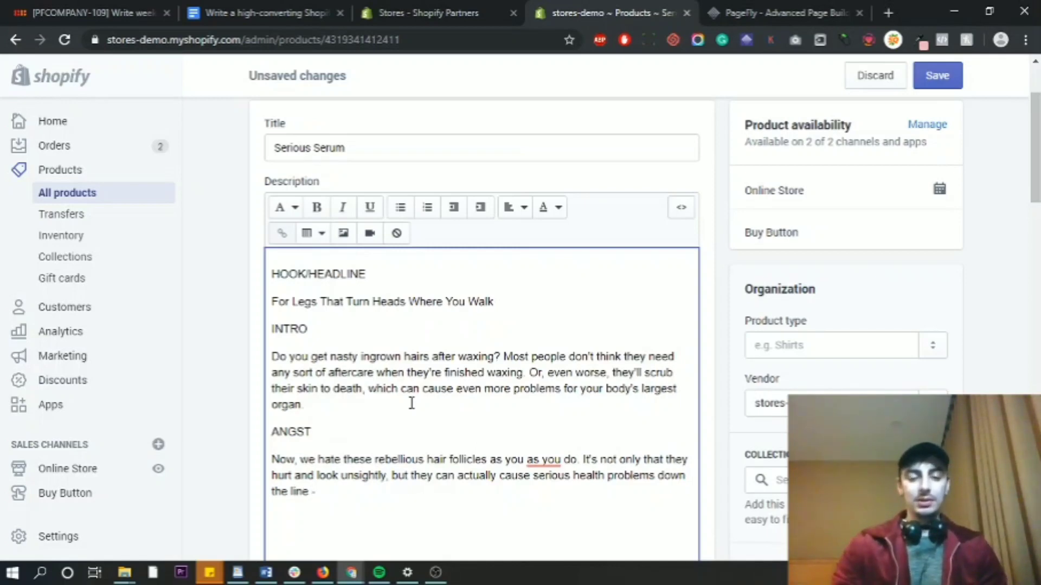
pyautogui.write(' - like')
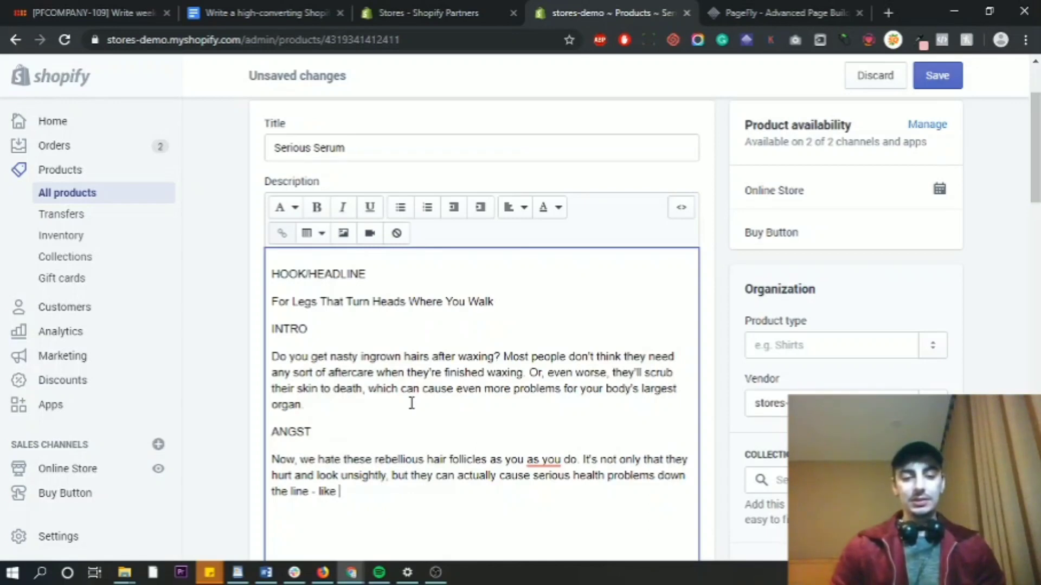
pyautogui.write(' perman')
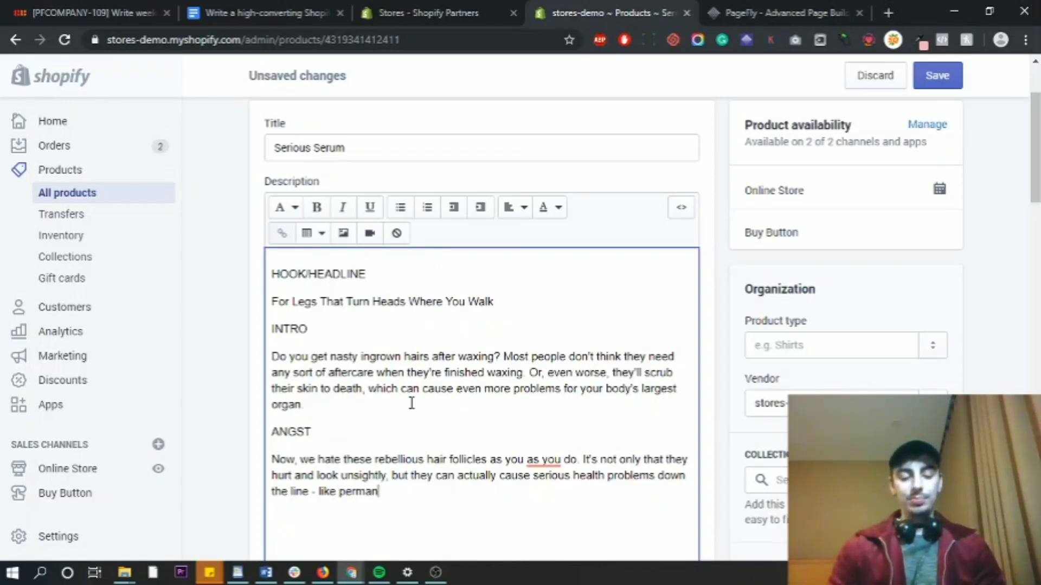
pyautogui.write('ent scariing.')
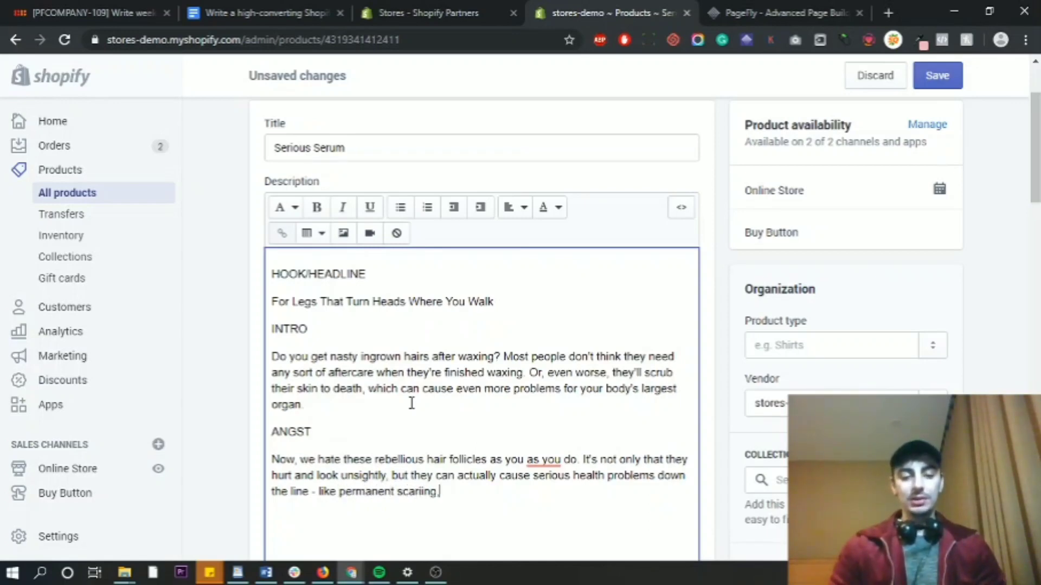
# Extend the ANGST list with pigmentation, bacterial infections and cists
pyautogui.press('BackSpace')
pyautogui.write(', pigemn')
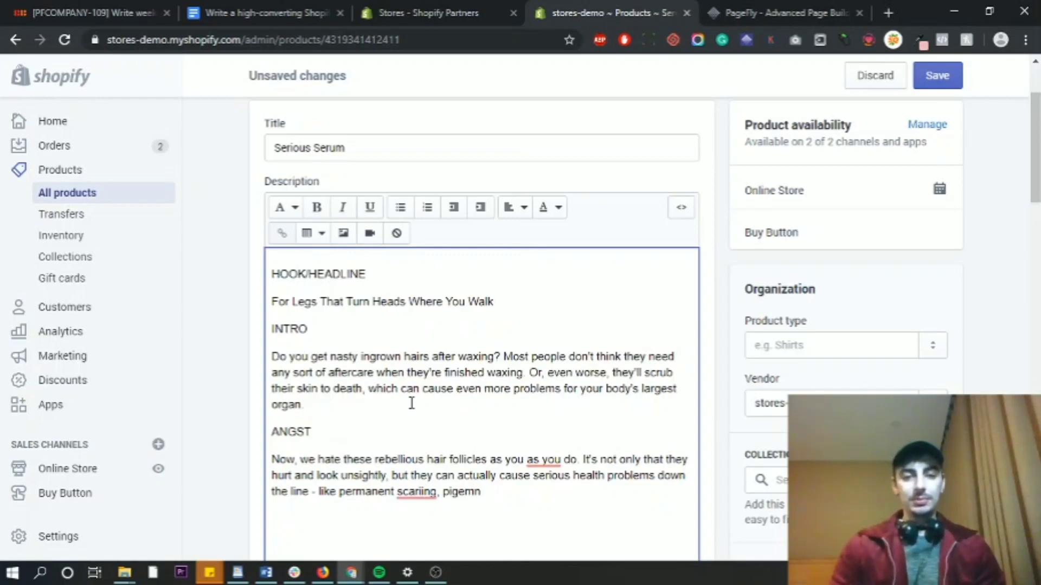
pyautogui.press('BackSpace')
pyautogui.press('BackSpace')
pyautogui.press('BackSpace')
pyautogui.write('mentation and')
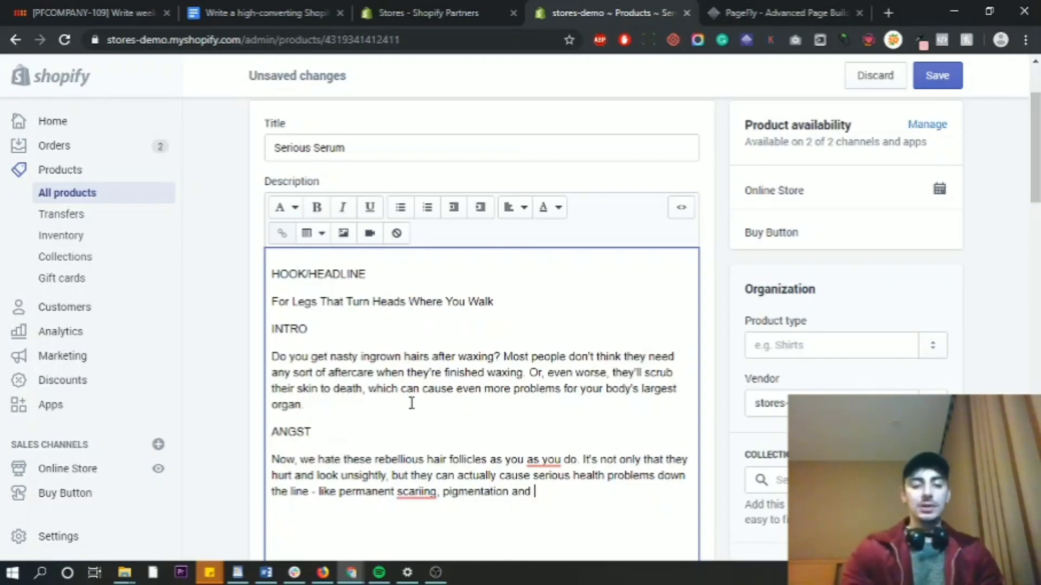
pyautogui.write(' bacterial ')
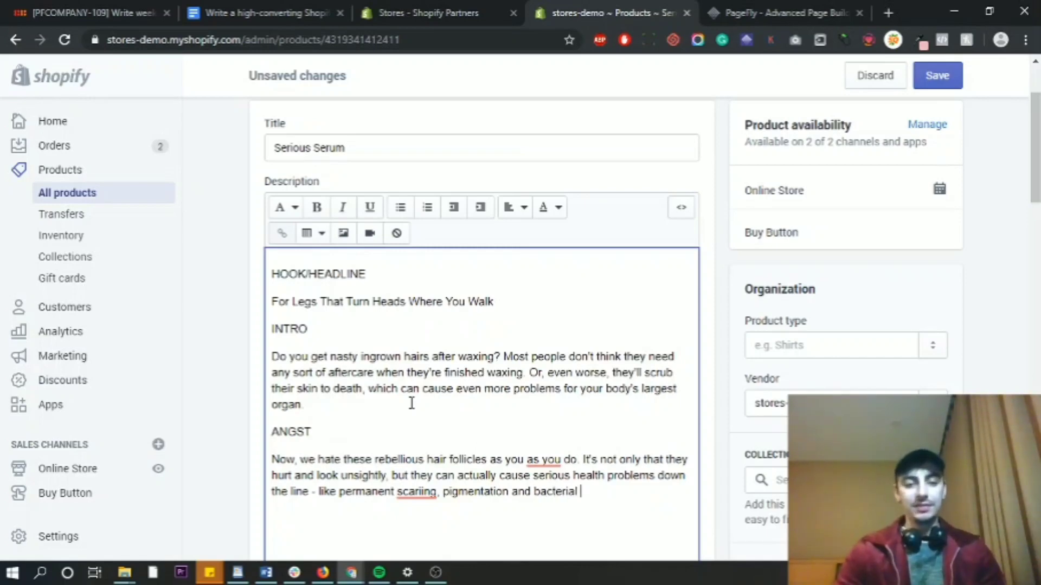
pyautogui.write('infections')
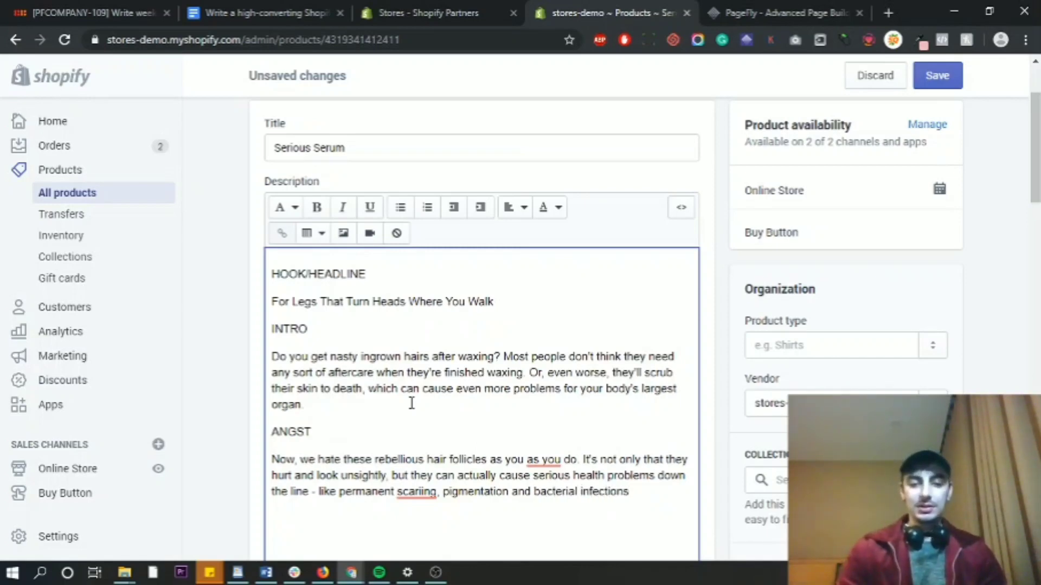
pyautogui.write(' and cistys')
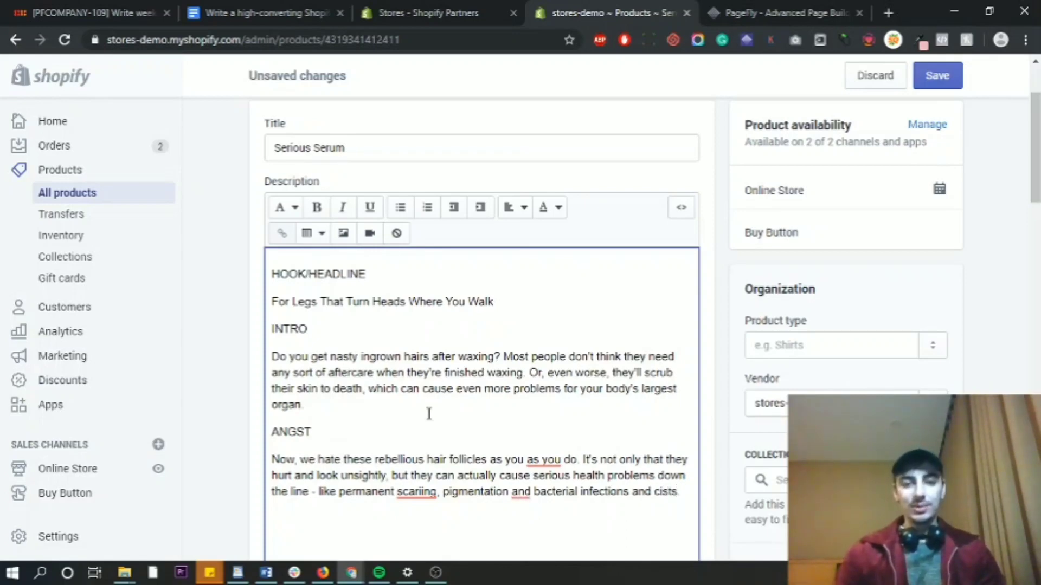
pyautogui.doubleClick(519, 492)
pyautogui.press('BackSpace')
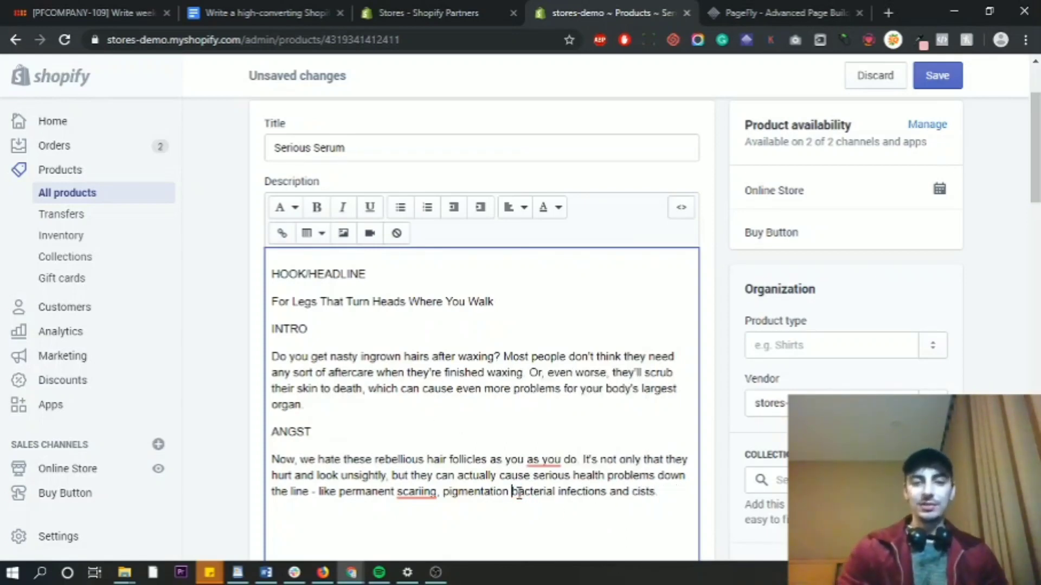
pyautogui.write(',')
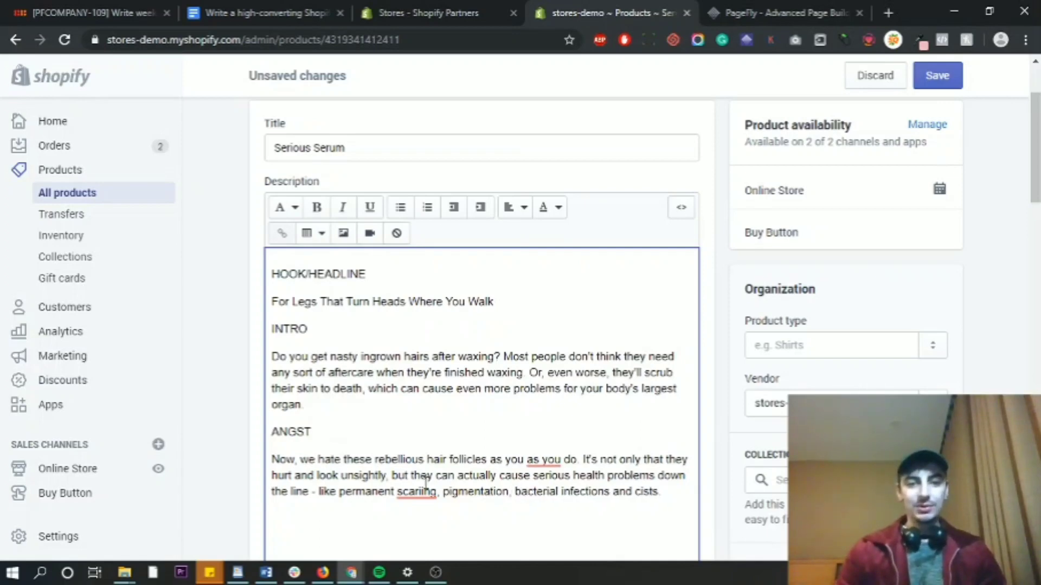
# Accept the 'scarring' spelling fix, drop the duplicate 'as you', and start a new paragraph
pyautogui.moveTo(412, 491)
pyautogui.click(423, 362)
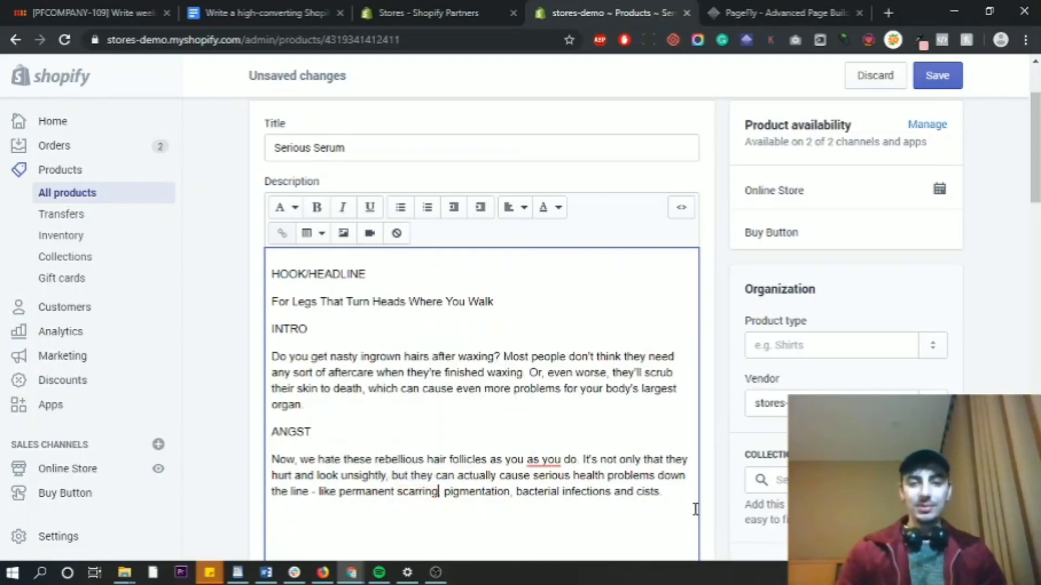
pyautogui.moveTo(546, 458)
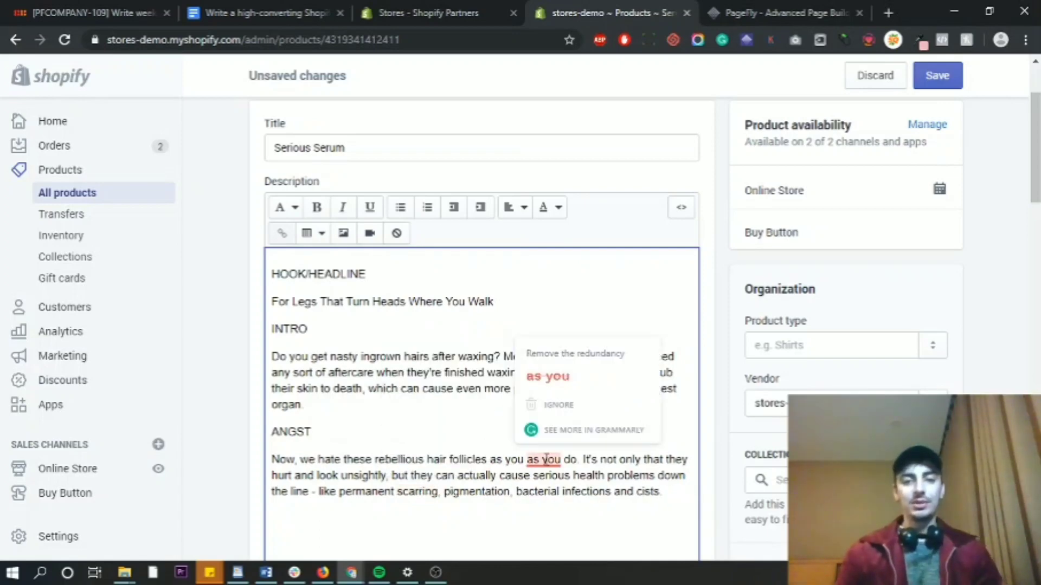
pyautogui.click(547, 386)
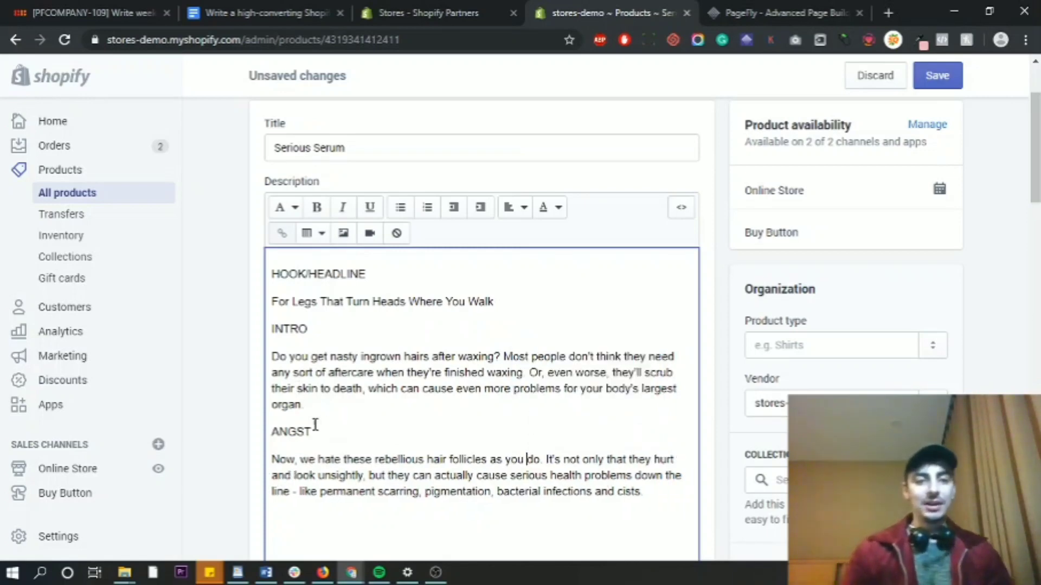
pyautogui.click(660, 493)
pyautogui.press('Return')
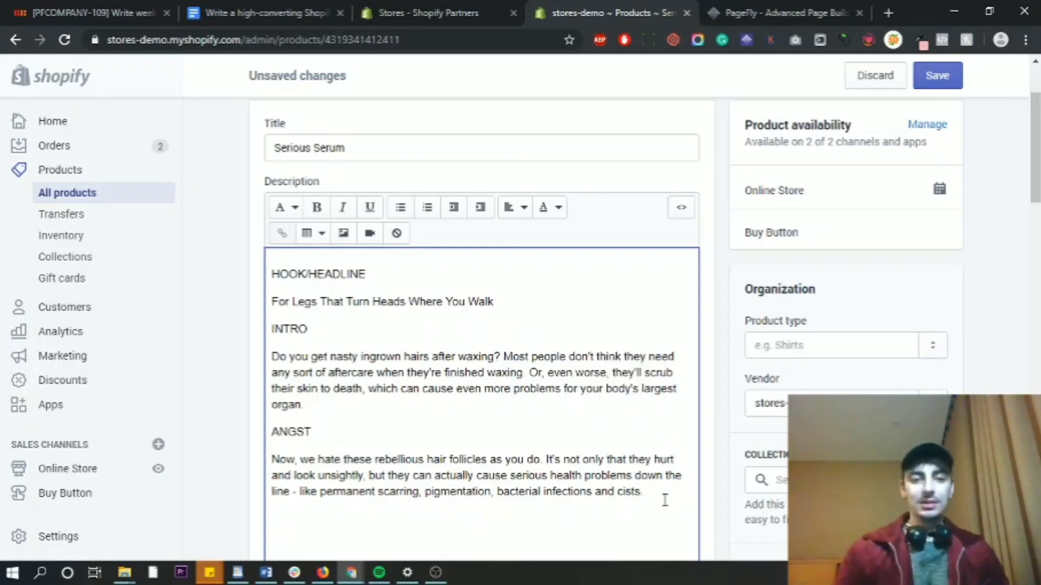
pyautogui.click(265, 12)
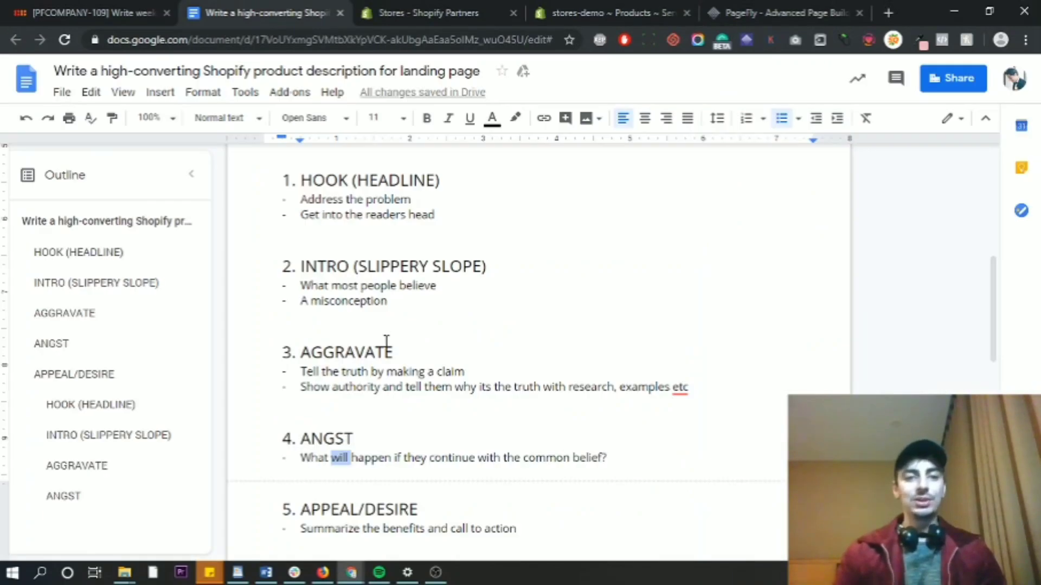
pyautogui.scroll(-1, 390, 464)
pyautogui.doubleClick(344, 438)
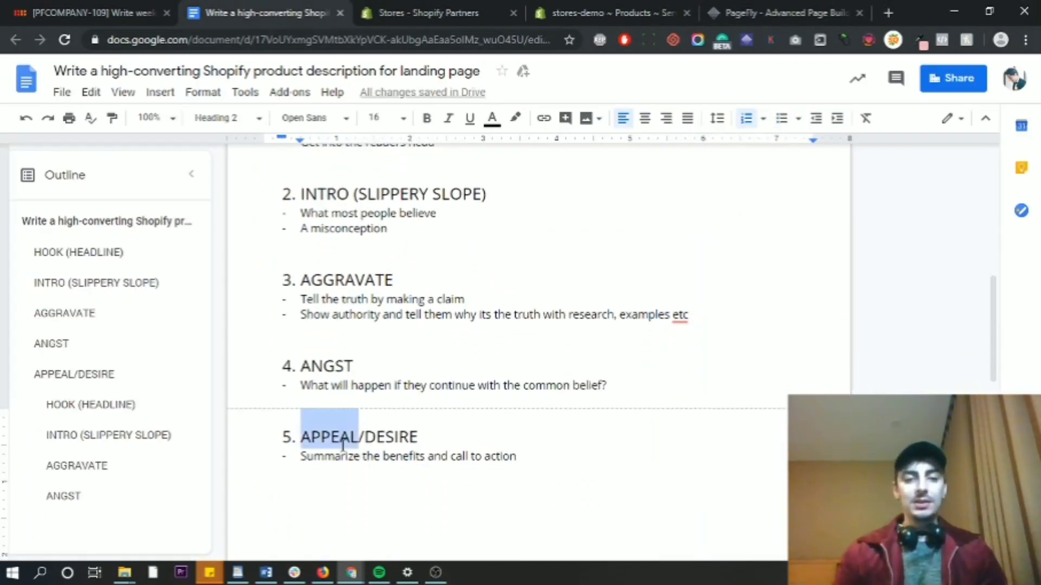
# Add a DESIRE heading and begin 'That's why we created Serious Serum'
pyautogui.click(596, 12)
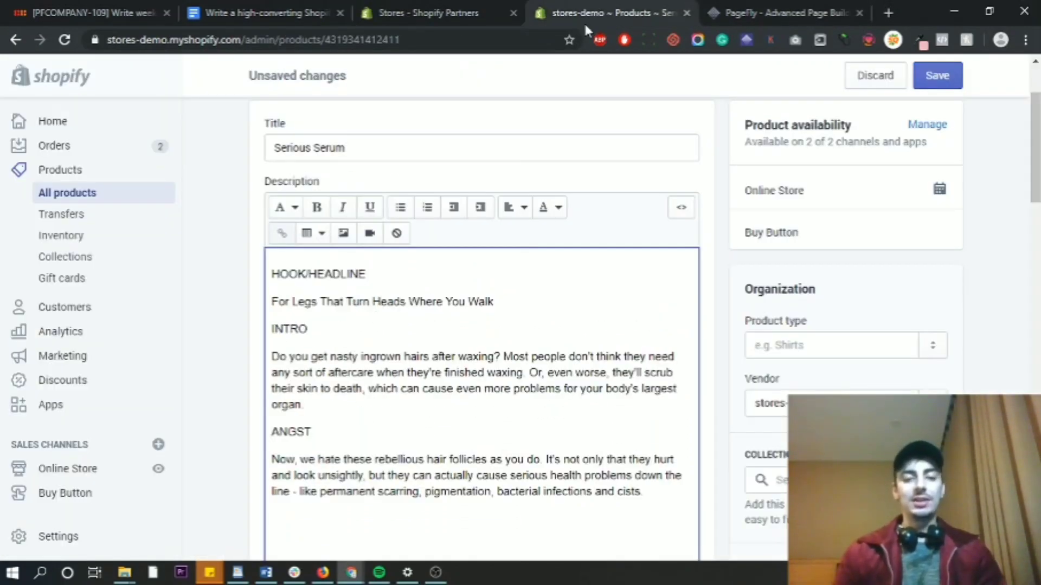
pyautogui.write('DE')
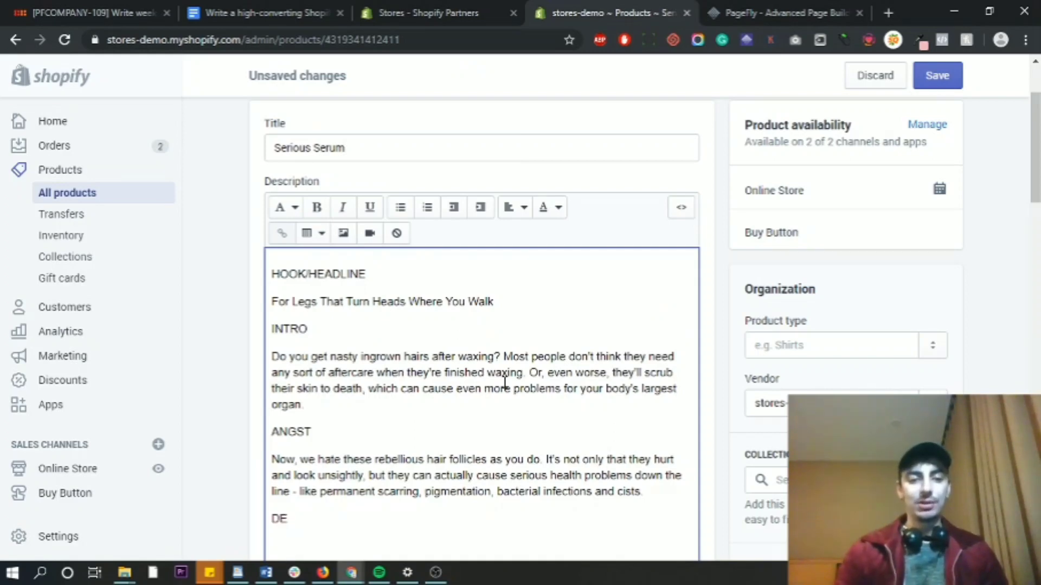
pyautogui.write('SIRE')
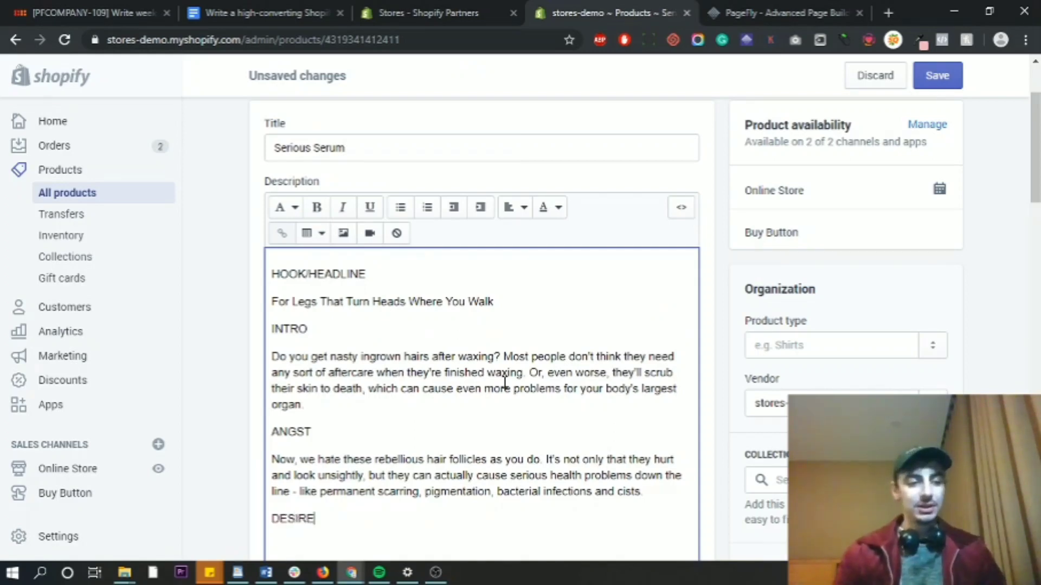
pyautogui.scroll(-1, 504, 382)
pyautogui.write('T')
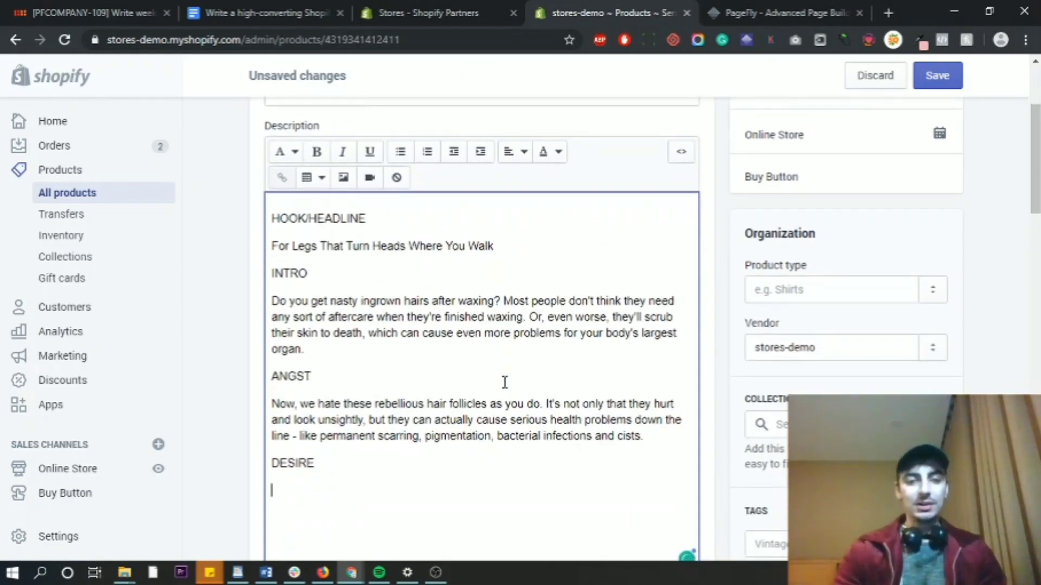
pyautogui.write("hat's why we created Serious Se")
pyautogui.press('BackSpace')
pyautogui.press('BackSpace')
pyautogui.press('BackSpace')
pyautogui.press('BackSpace')
pyautogui.write('Seru')
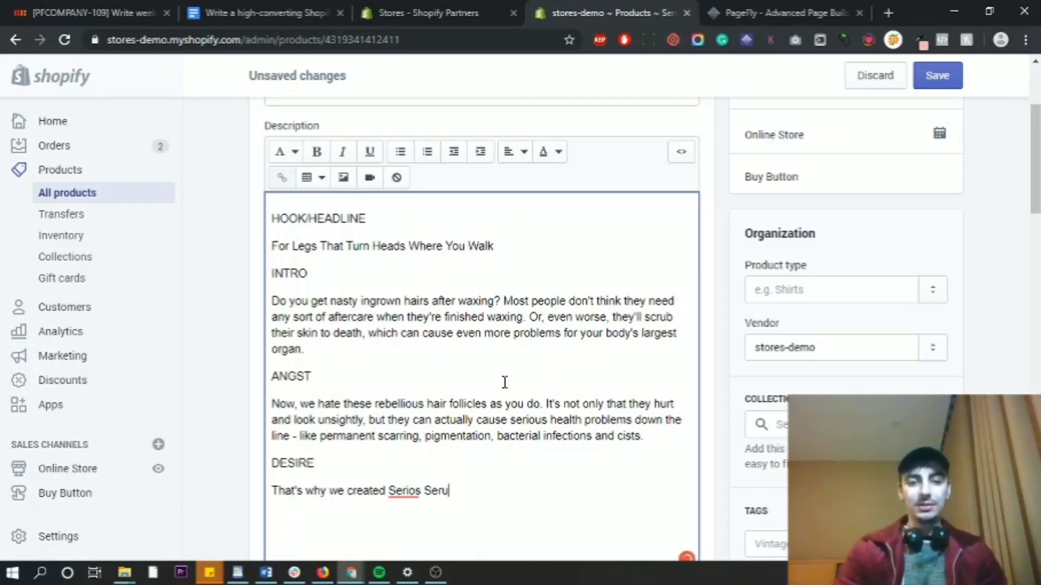
pyautogui.press('BackSpace')
pyautogui.press('BackSpace')
pyautogui.press('BackSpace')
pyautogui.press('BackSpace')
pyautogui.press('BackSpace')
pyautogui.press('BackSpace')
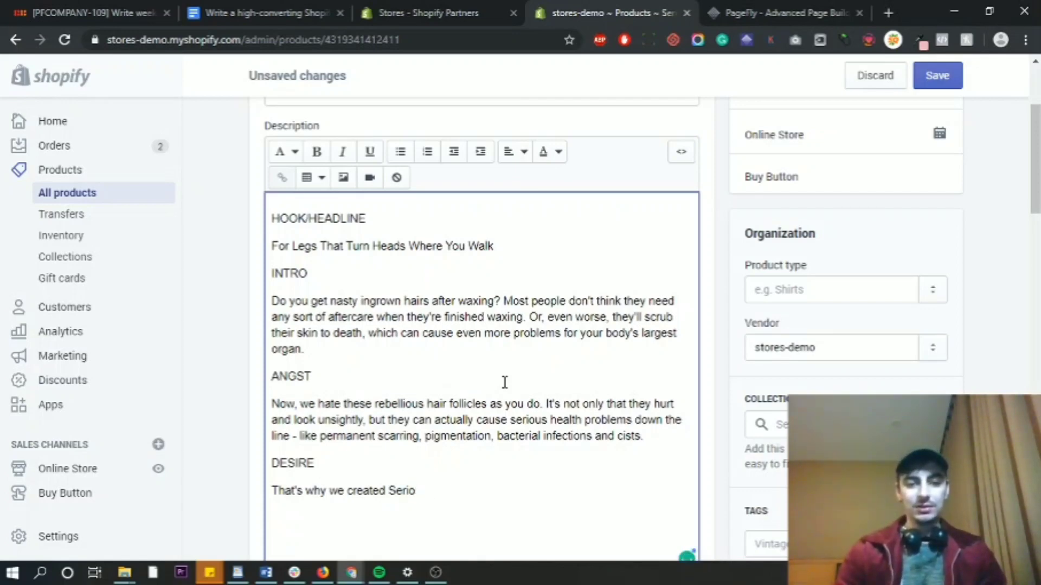
pyautogui.write('us Ser')
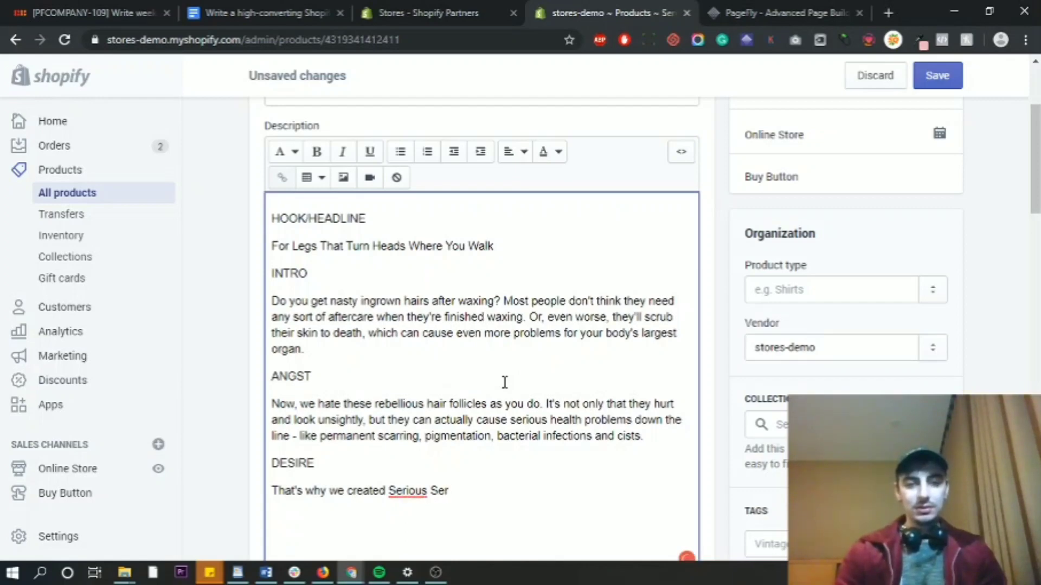
pyautogui.moveTo(412, 486)
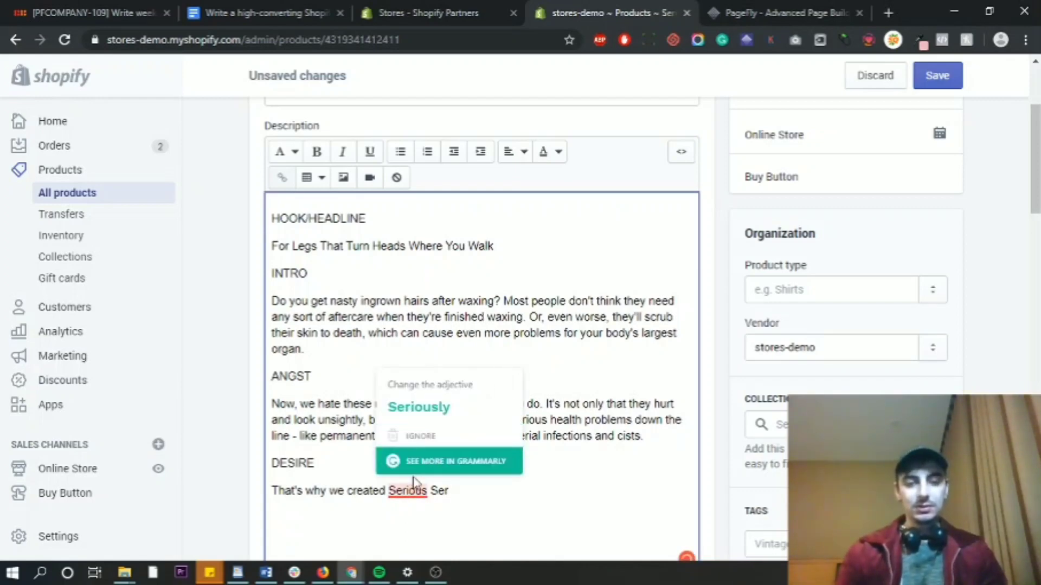
pyautogui.write('um')
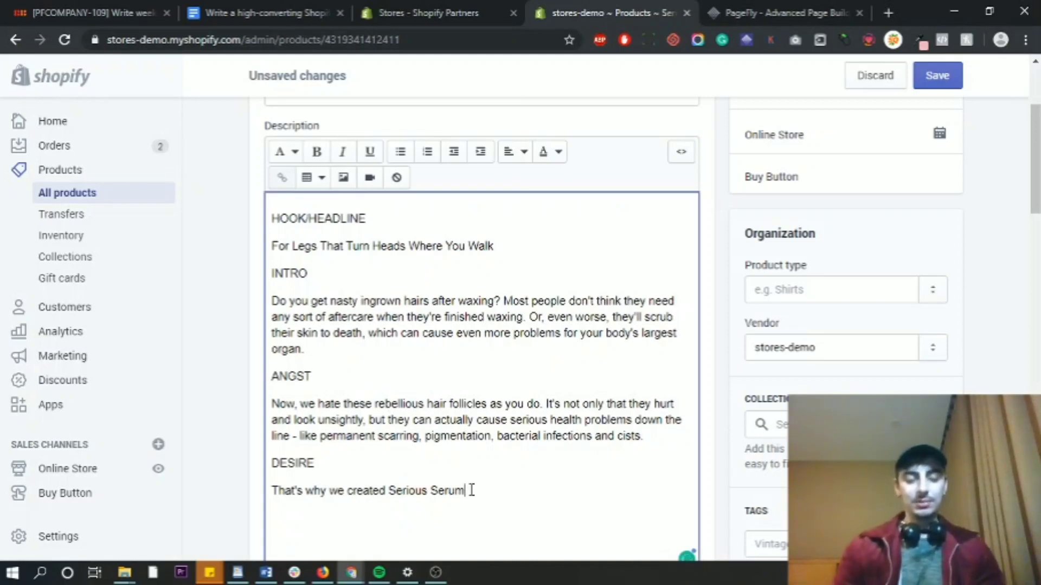
pyautogui.press('BackSpace')
pyautogui.write(', to')
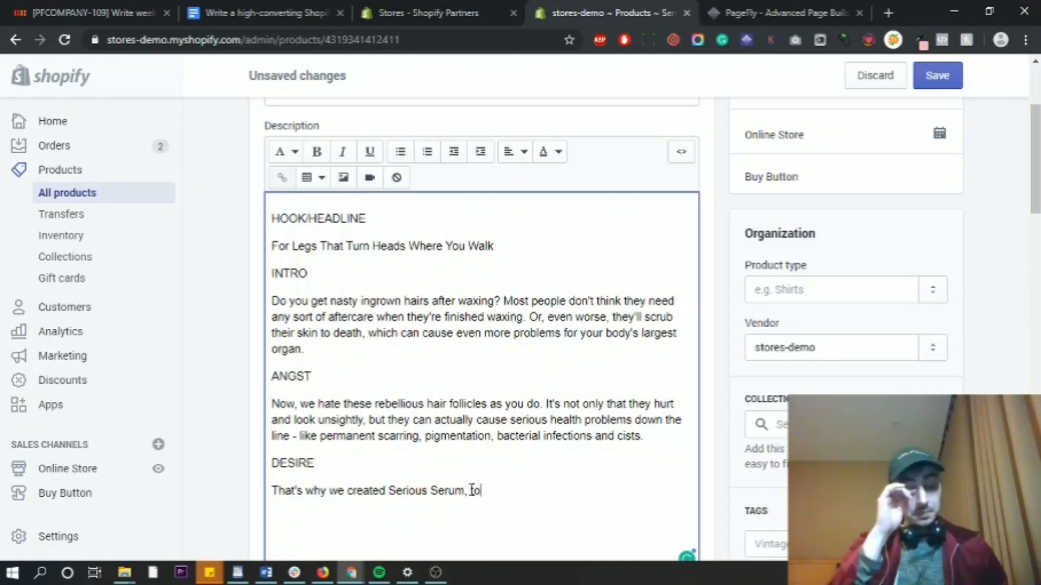
pyautogui.press('BackSpace')
pyautogui.press('BackSpace')
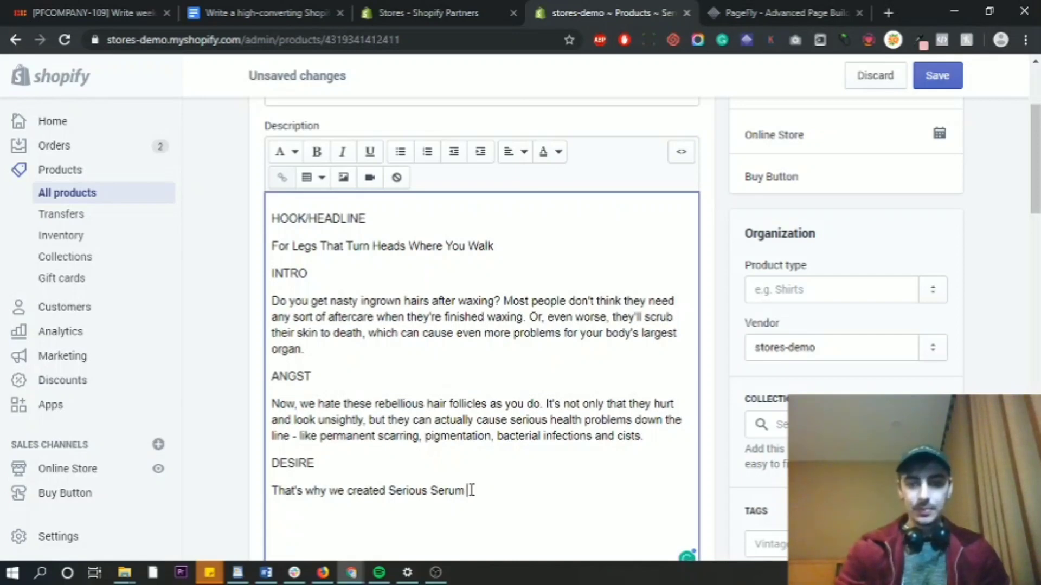
# Describe it as a premium grade AHA chemical exfoliator ending ingrown hairs or cosmetic health problems ever again
pyautogui.write('- a prem')
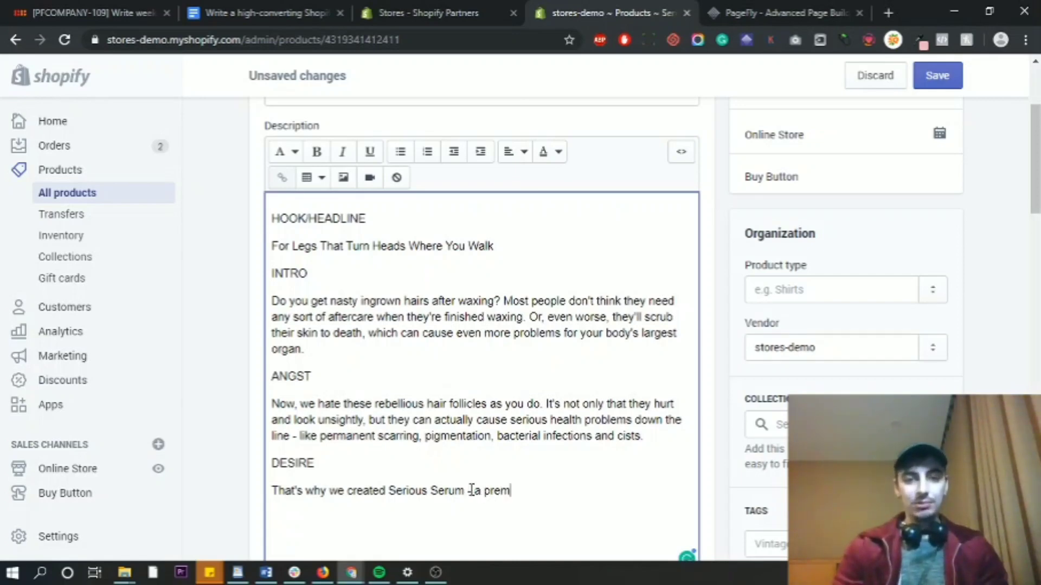
pyautogui.write('ium grade A')
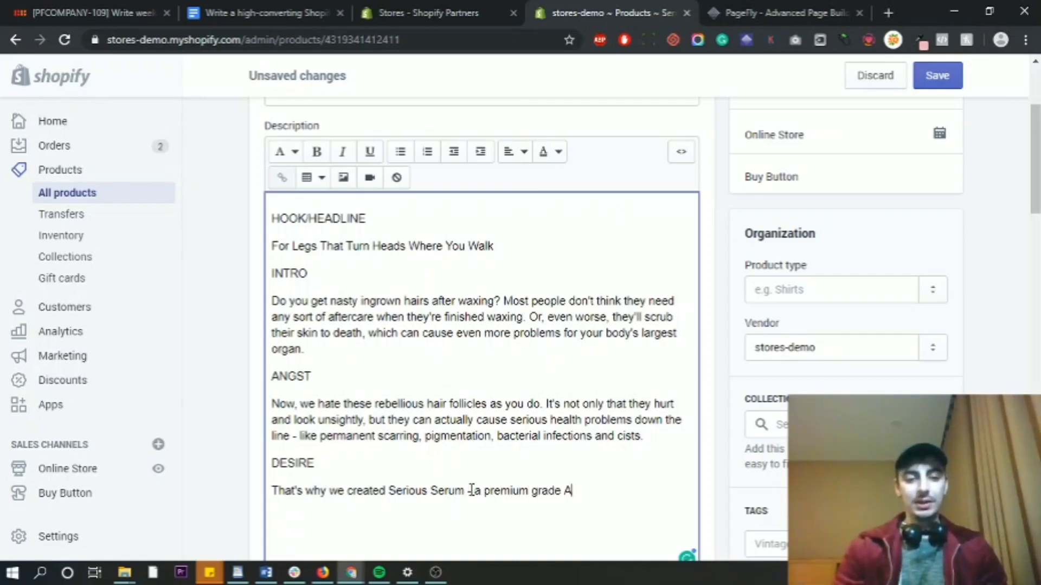
pyautogui.write('HA chemical ')
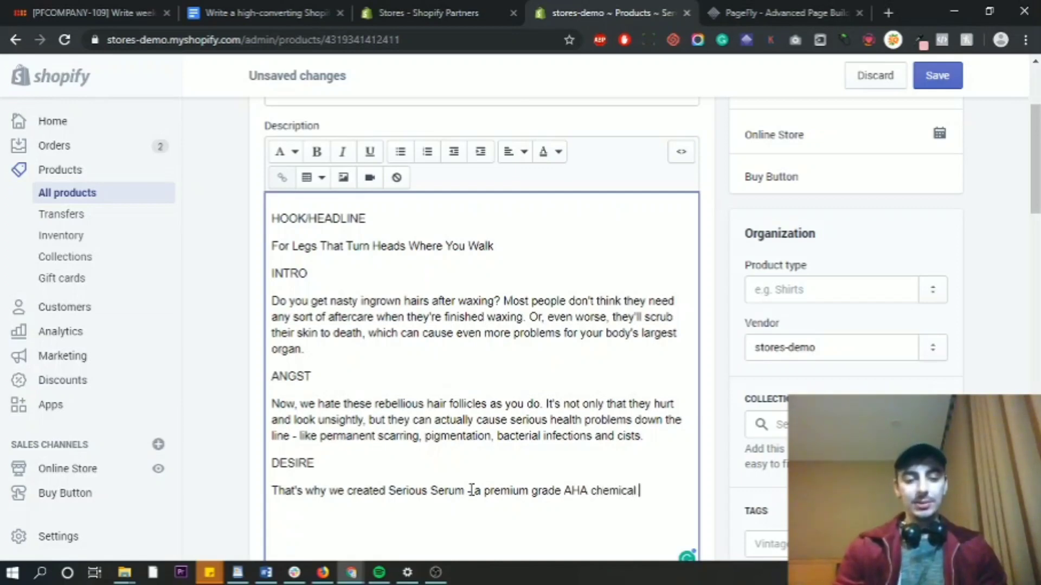
pyautogui.write('exfoliatn')
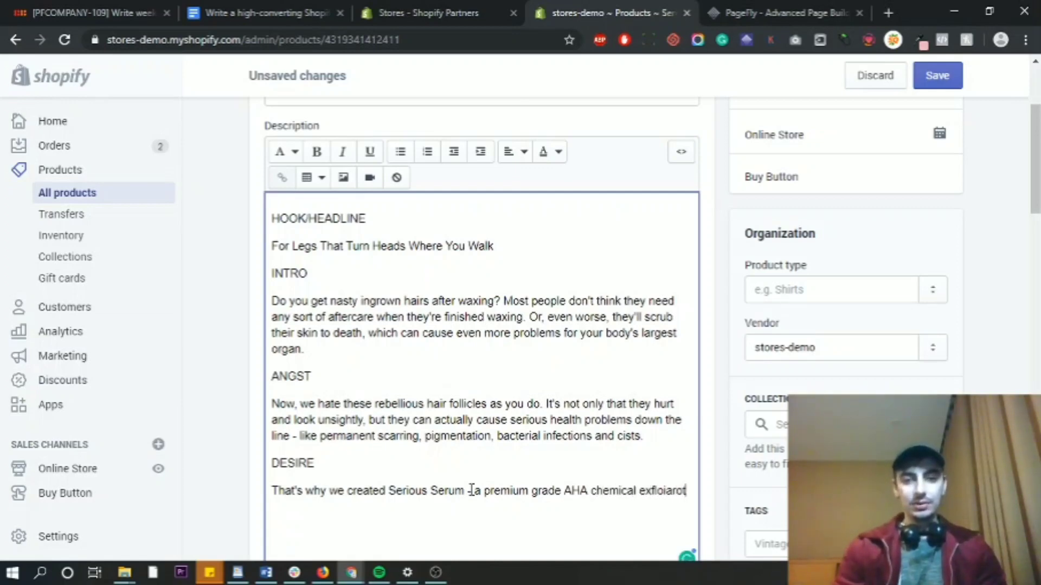
pyautogui.press('BackSpace')
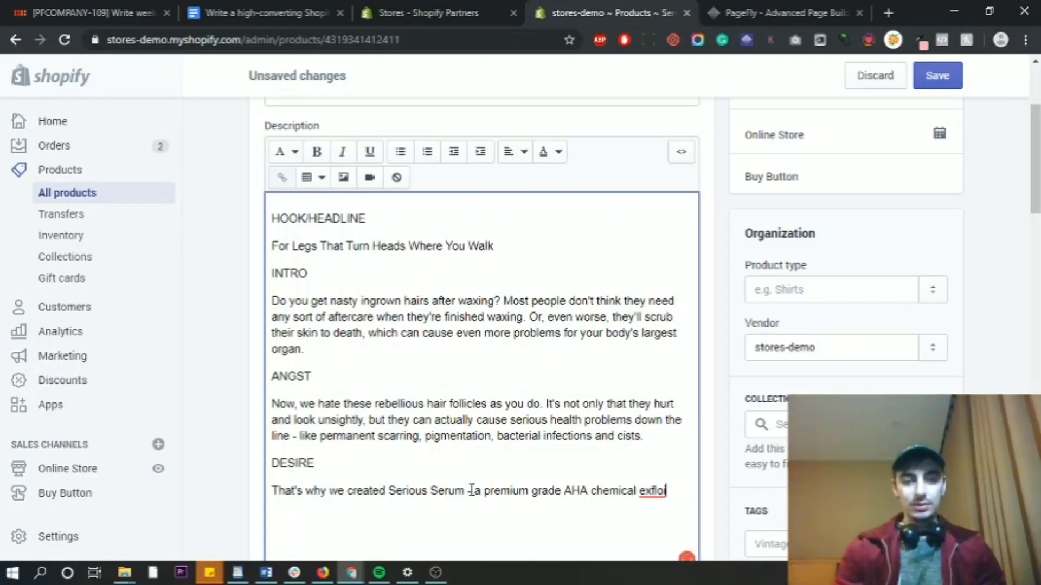
pyautogui.press('BackSpace')
pyautogui.press('BackSpace')
pyautogui.write('foliato')
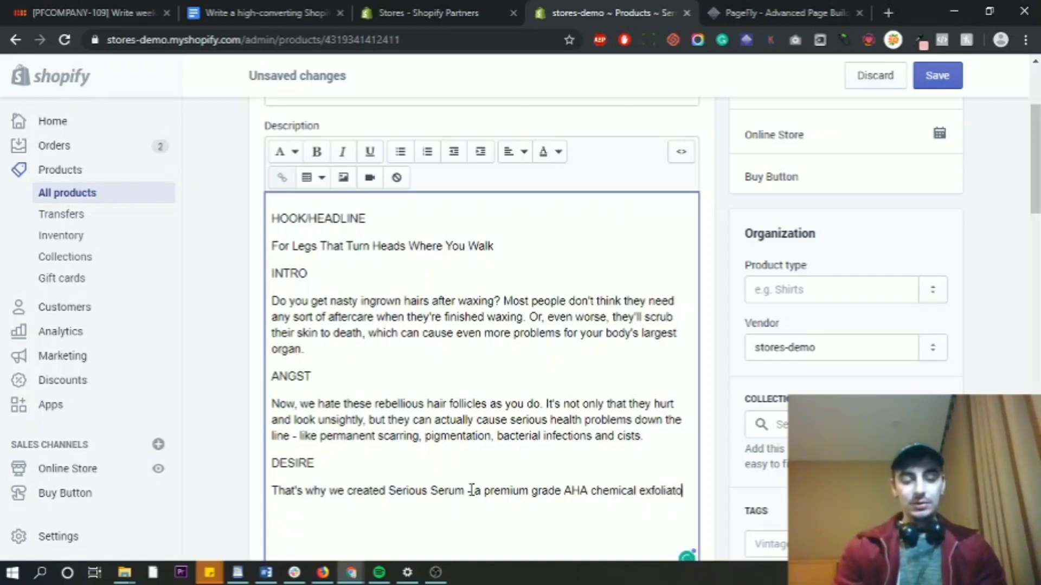
pyautogui.write('r so you never hav')
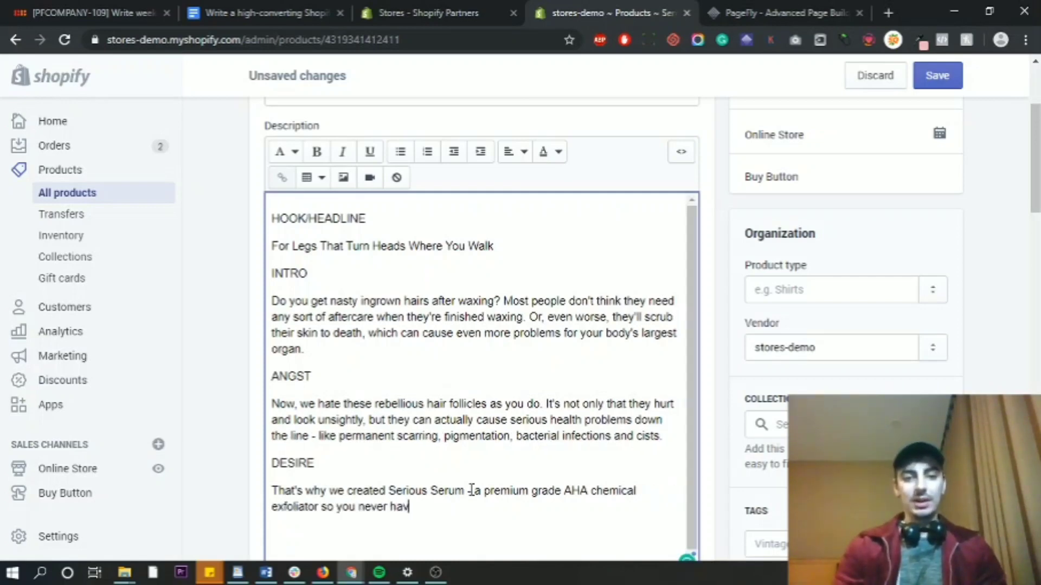
pyautogui.write('e to worry about')
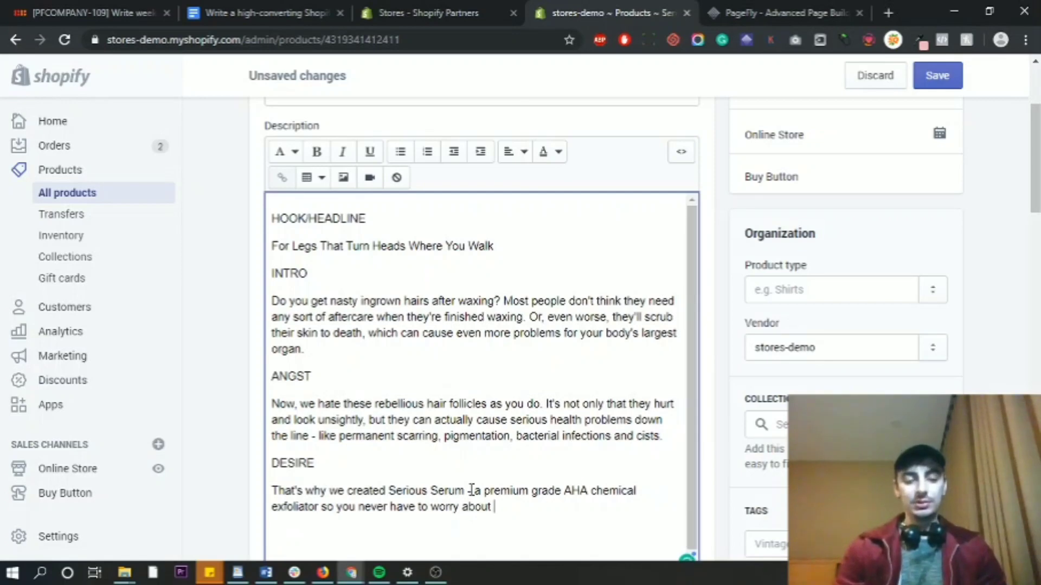
pyautogui.write(' ingrown hairs or cosmetic he')
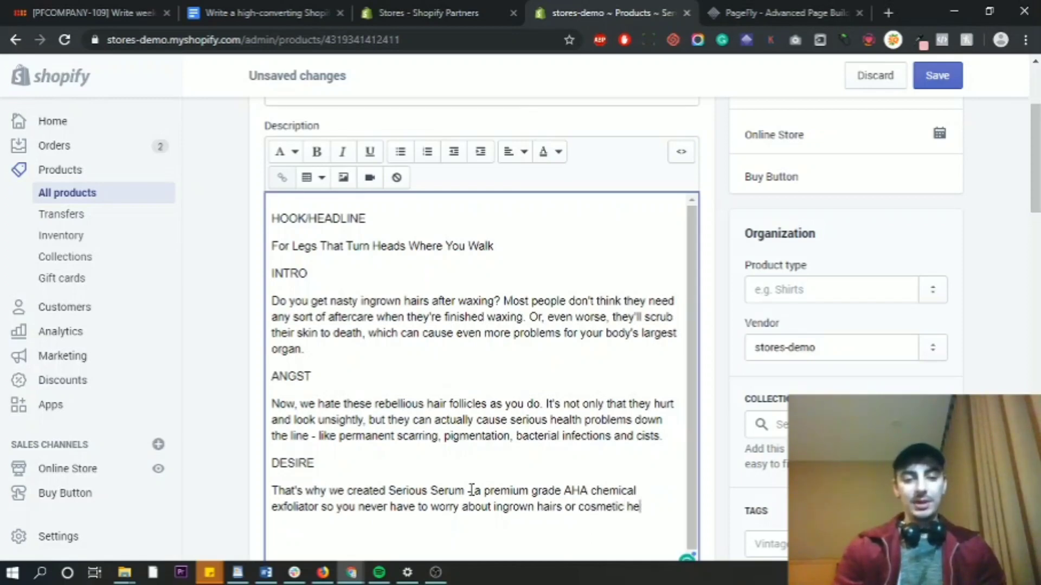
pyautogui.write('alth prbl')
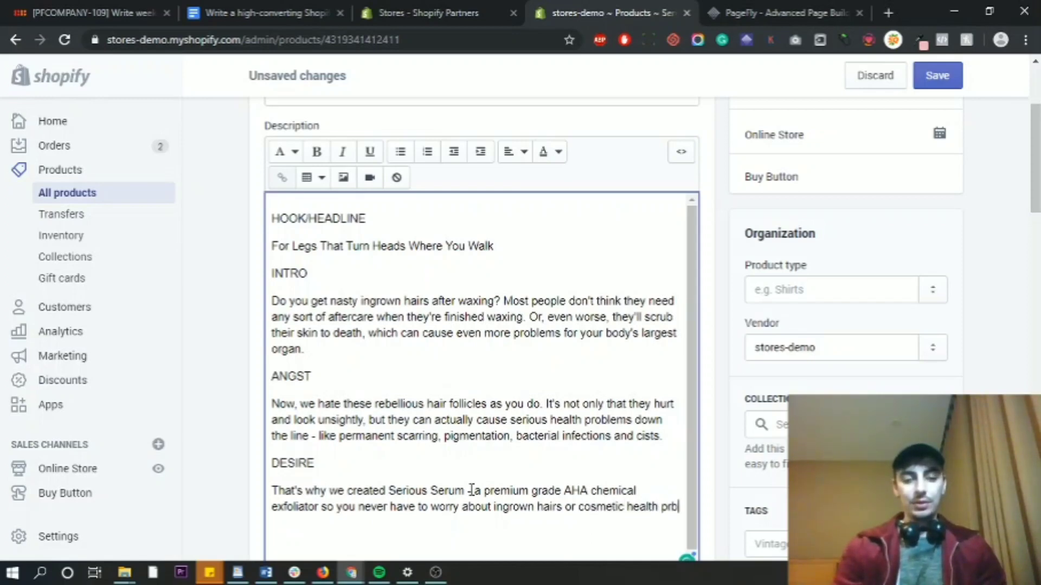
pyautogui.press('BackSpace')
pyautogui.press('BackSpace')
pyautogui.write('oblem sev')
pyautogui.write('er')
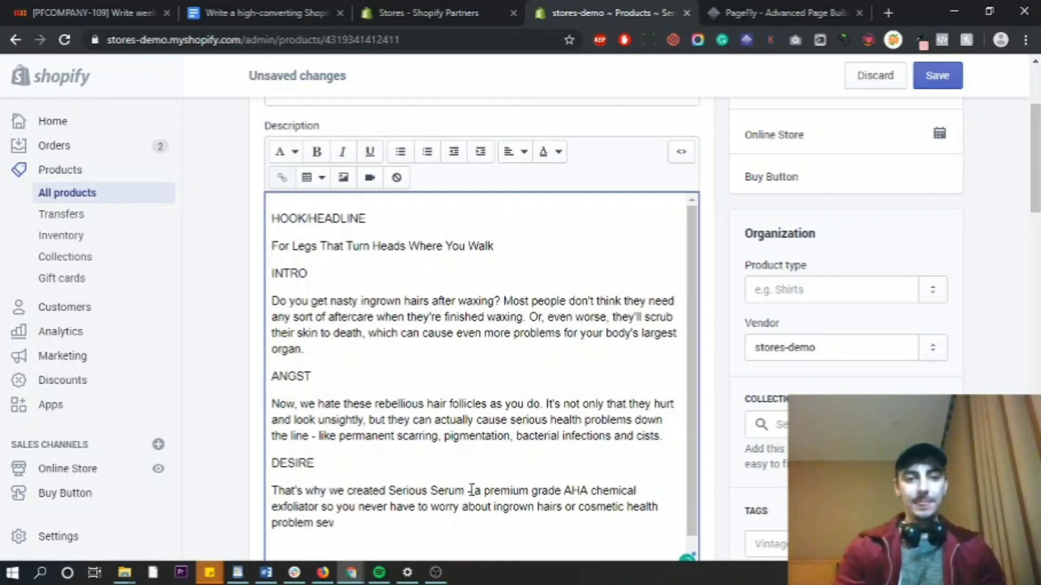
pyautogui.press('BackSpace')
pyautogui.press('BackSpace')
pyautogui.press('BackSpace')
pyautogui.press('BackSpace')
pyautogui.write('s ever ag')
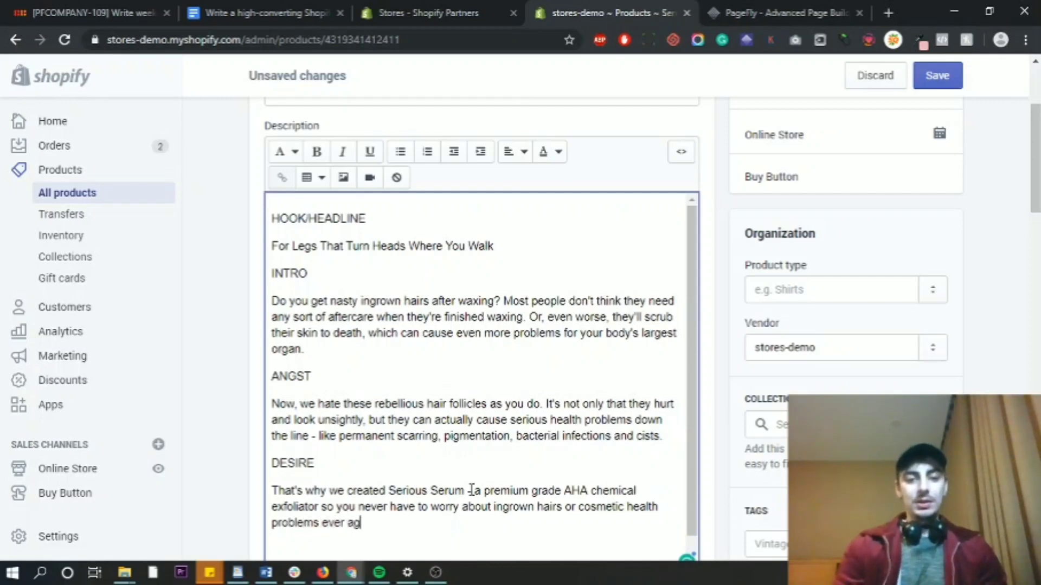
pyautogui.write('ain.')
pyautogui.press('Return')
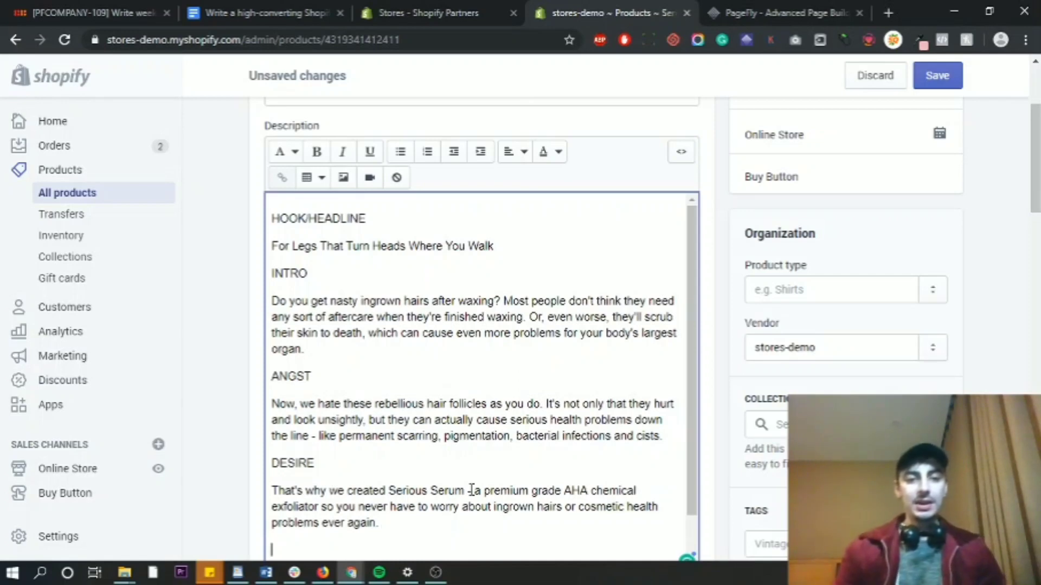
# Under 'Serious Serum:', add dashed benefits 'Leave your skin smooth and supple…' and 'Reduces redness'
pyautogui.write('Seri')
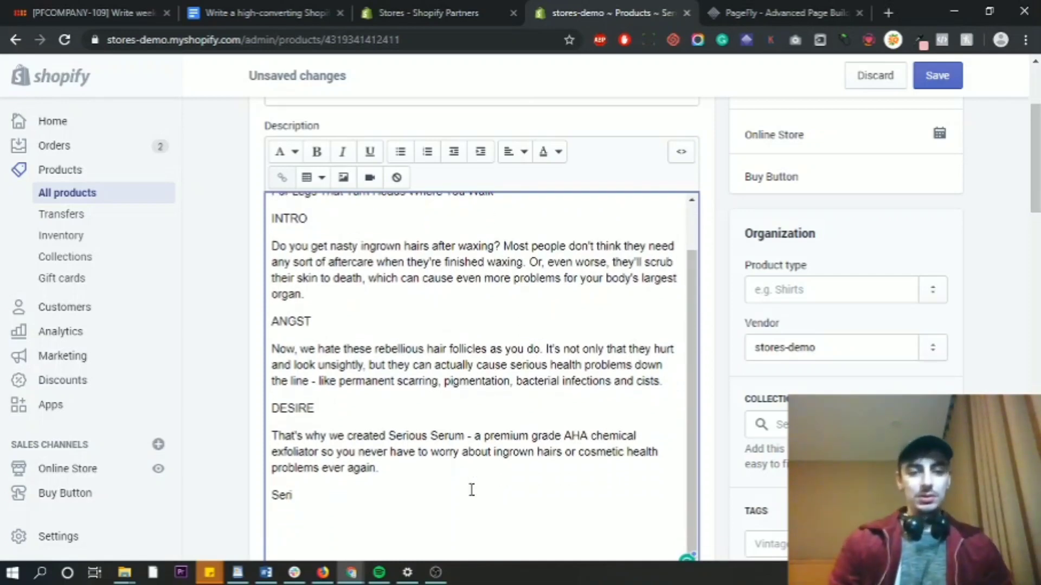
pyautogui.write('ous Serum')
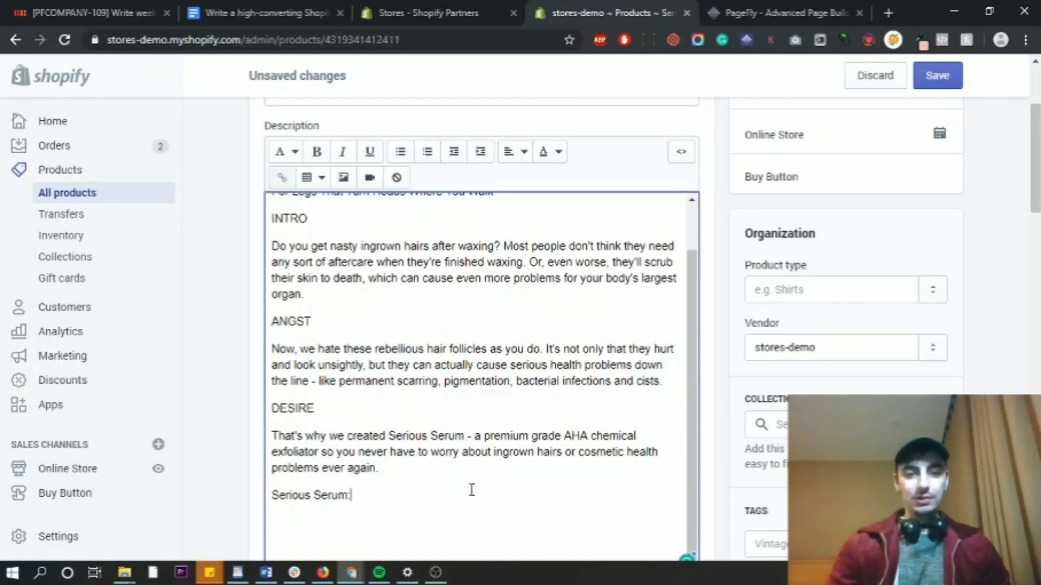
pyautogui.write(':')
pyautogui.press('Return')
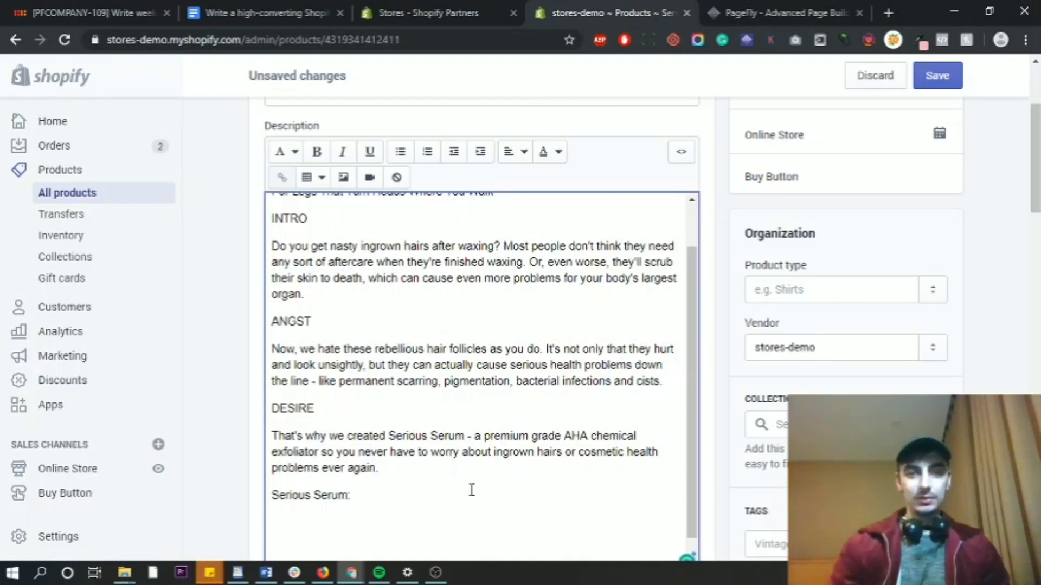
pyautogui.write('- Leave ')
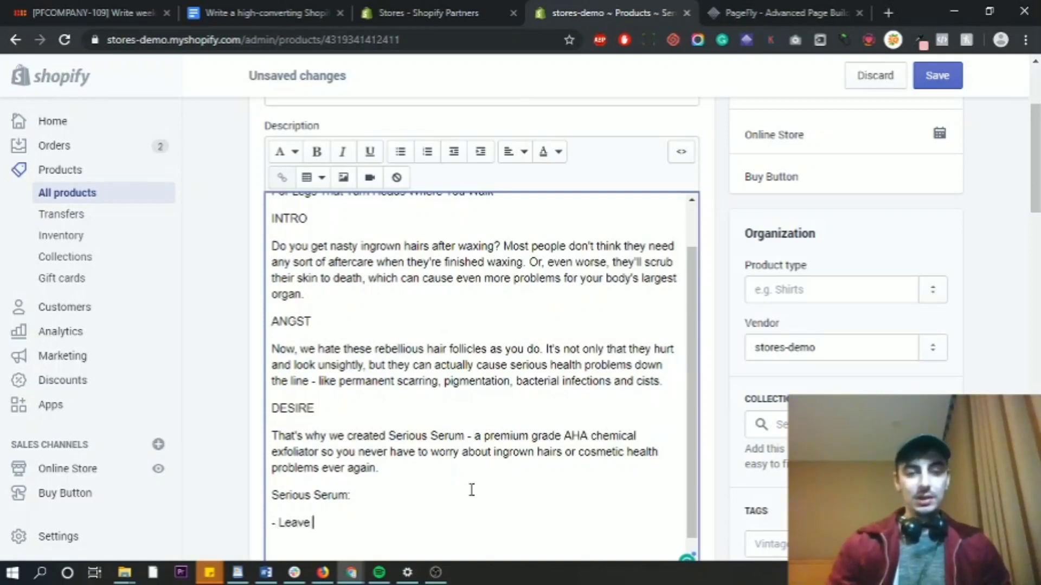
pyautogui.write('s your skin')
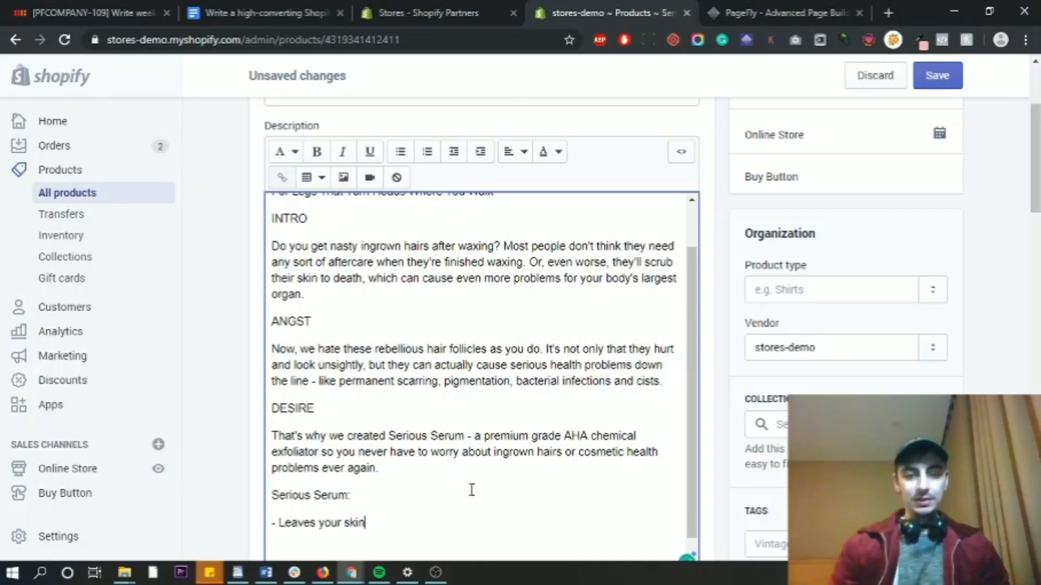
pyautogui.write(' smooth and sup')
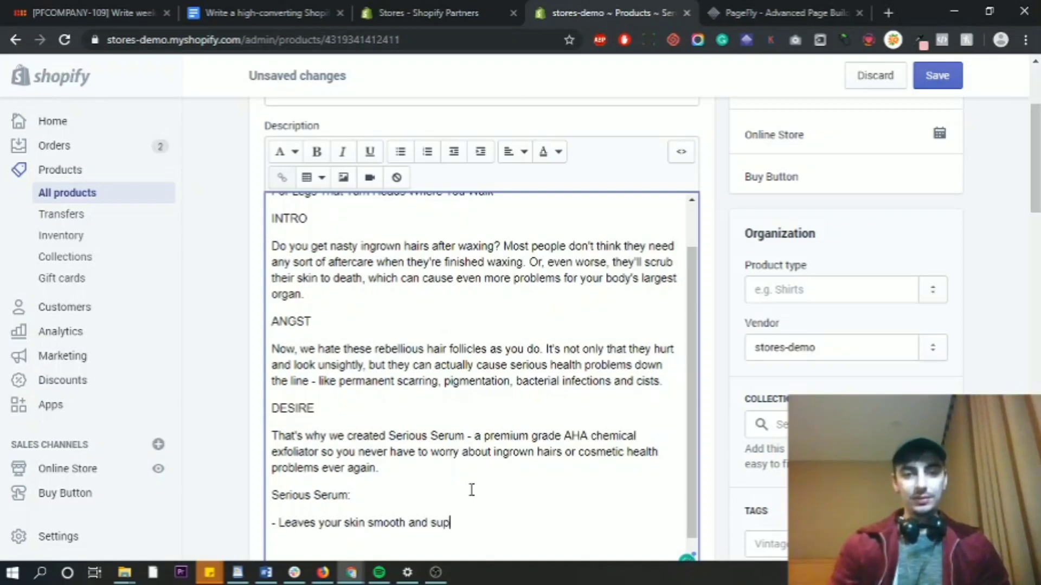
pyautogui.write('ple from the moment')
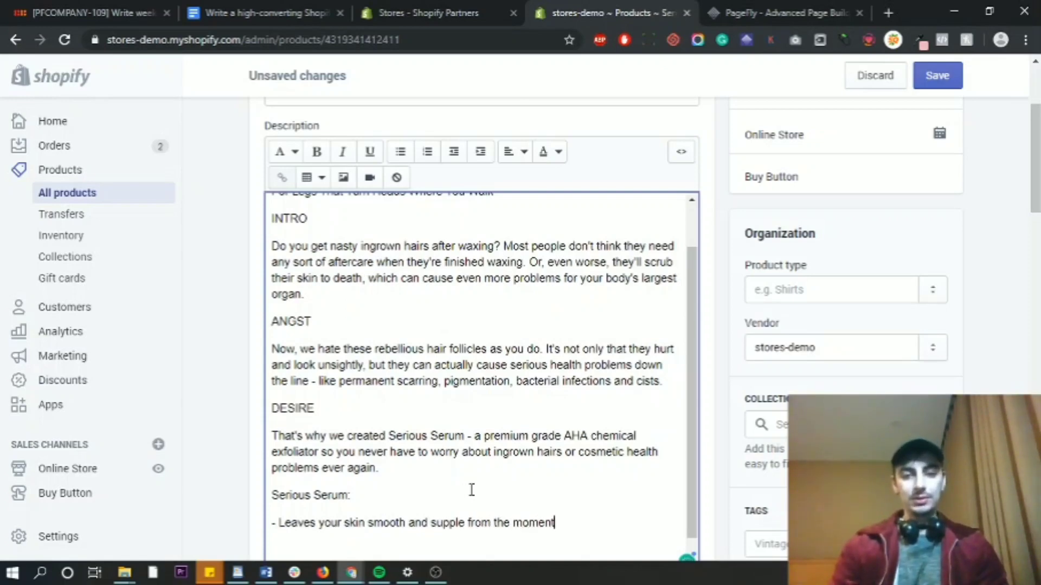
pyautogui.write(' of application')
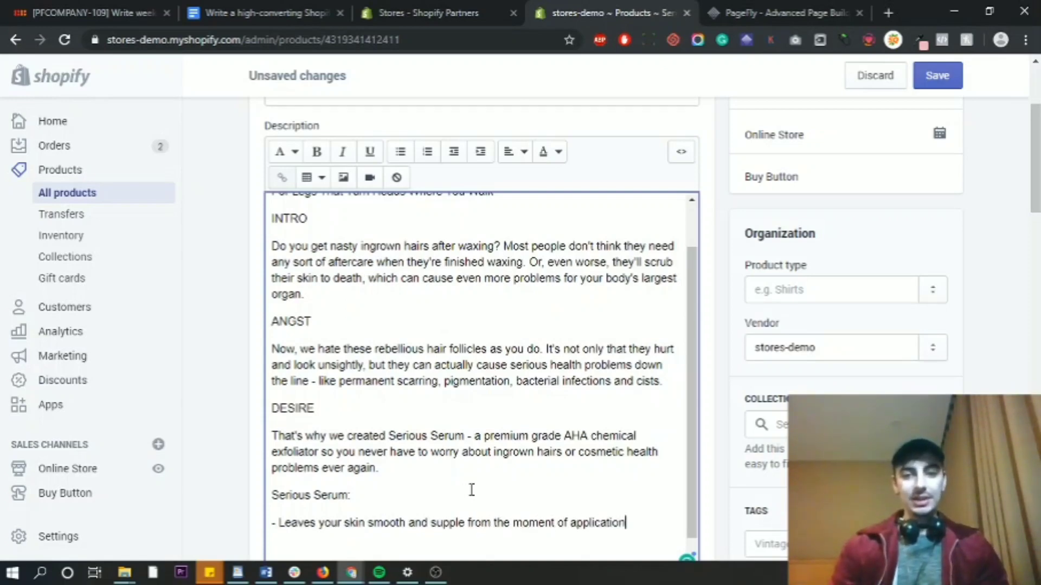
pyautogui.press('Return')
pyautogui.scroll(-1, 471, 490)
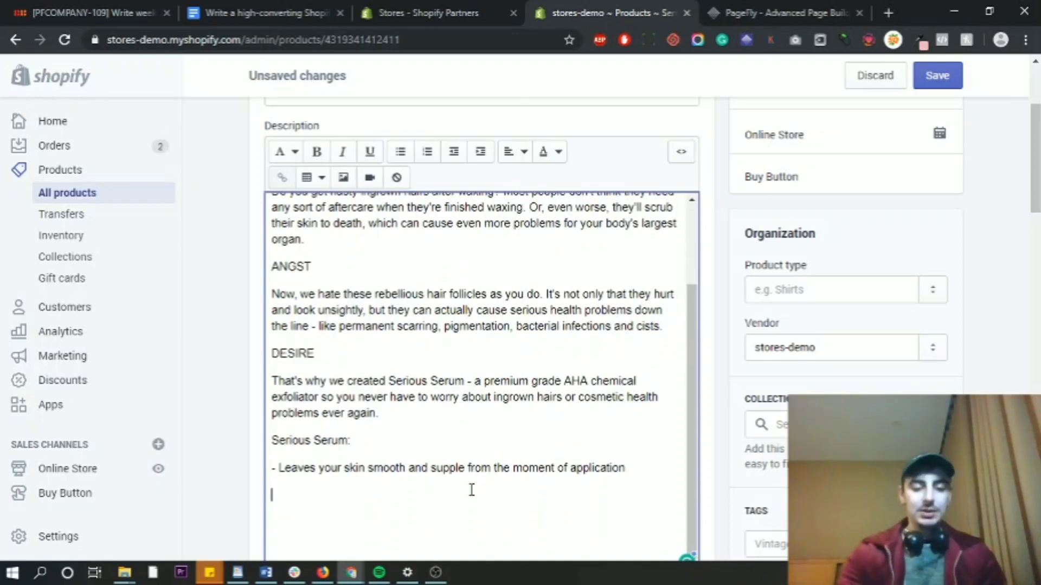
pyautogui.write('Reduces')
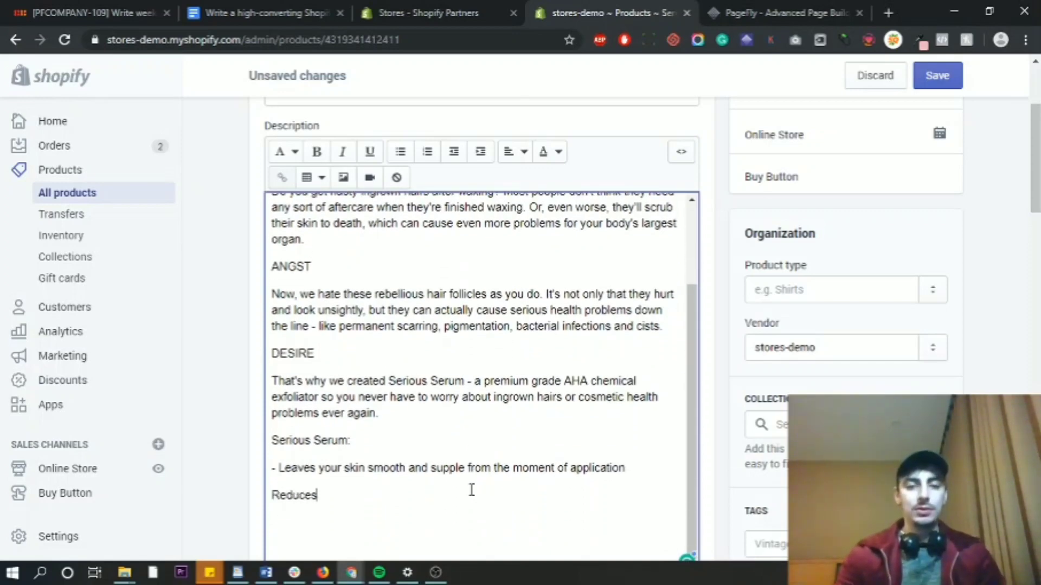
pyautogui.write(' redne')
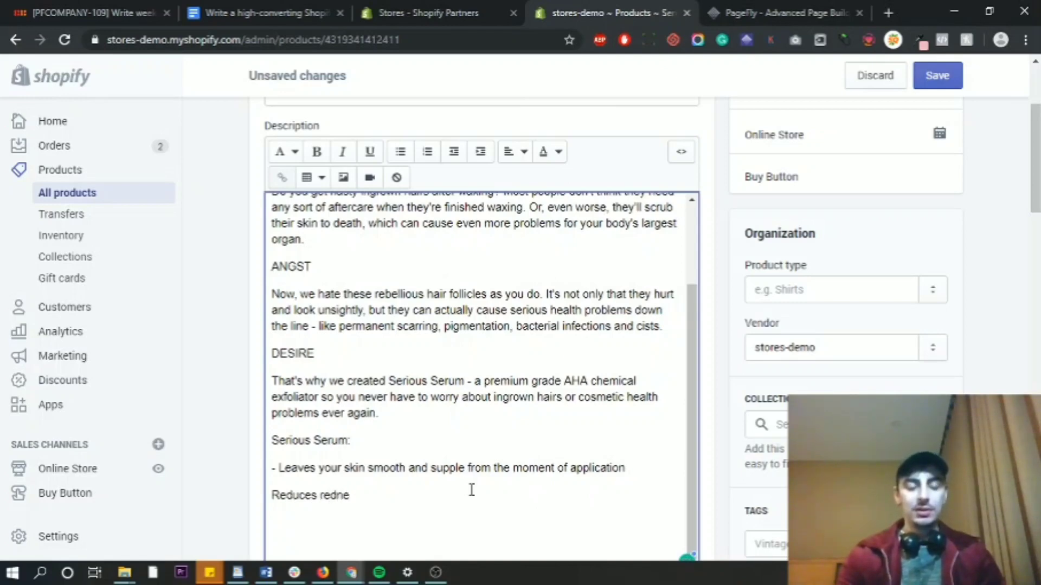
pyautogui.write('ss')
pyautogui.press('Return')
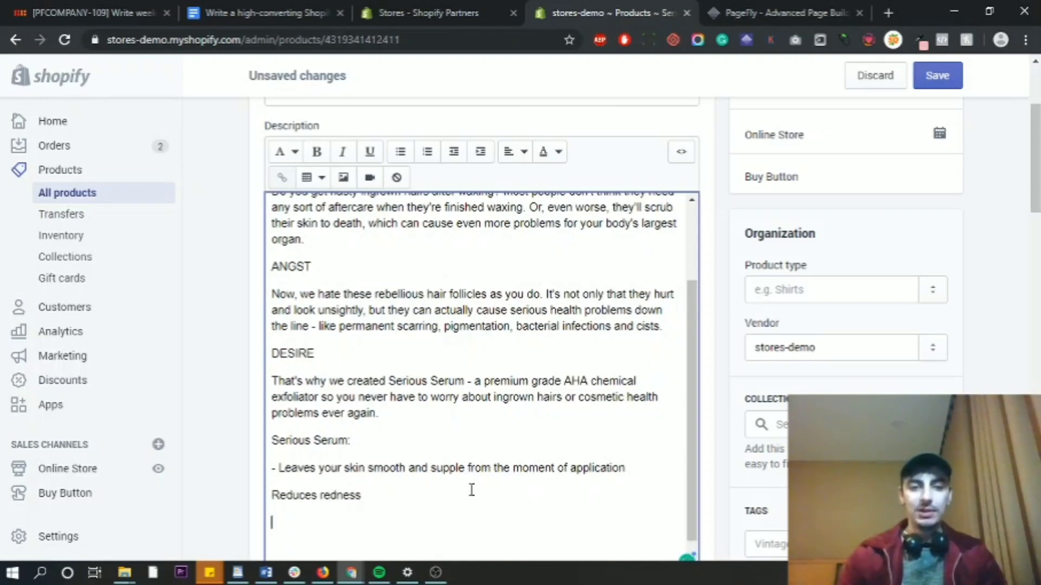
pyautogui.click(274, 495)
pyautogui.write('-')
pyautogui.click(389, 496)
pyautogui.press('Return')
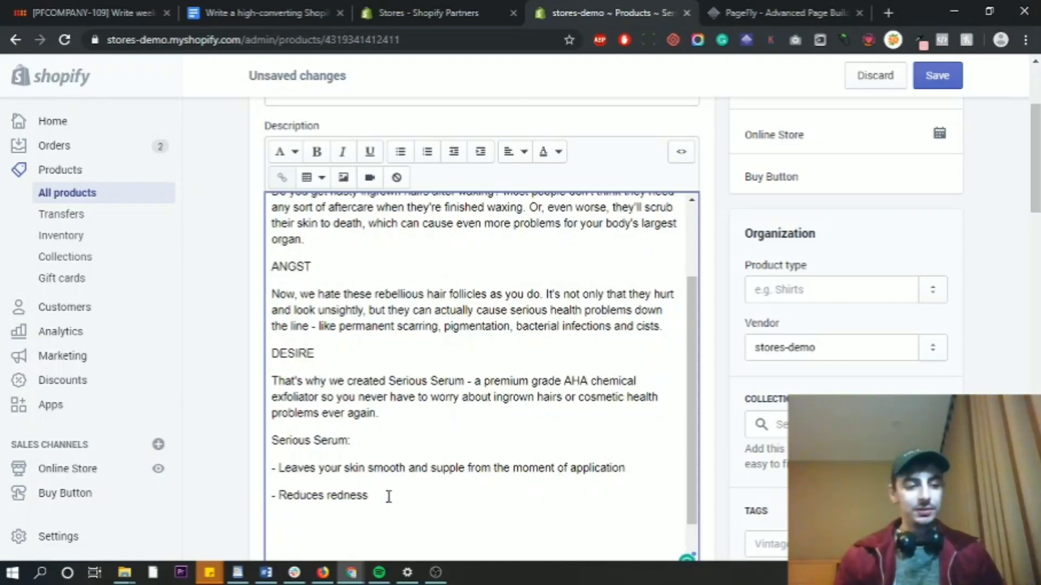
# Add 'Smooths bumps and rough skin' and 'Deeply hydrates skin barrier', dashing each benefit line
pyautogui.write('Smooths m')
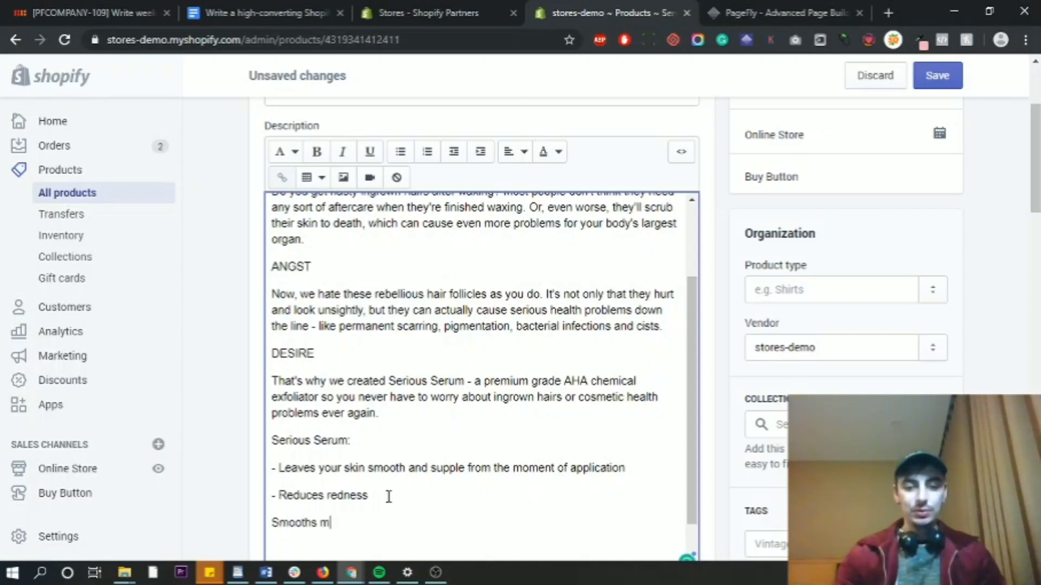
pyautogui.press('BackSpace')
pyautogui.write('bum')
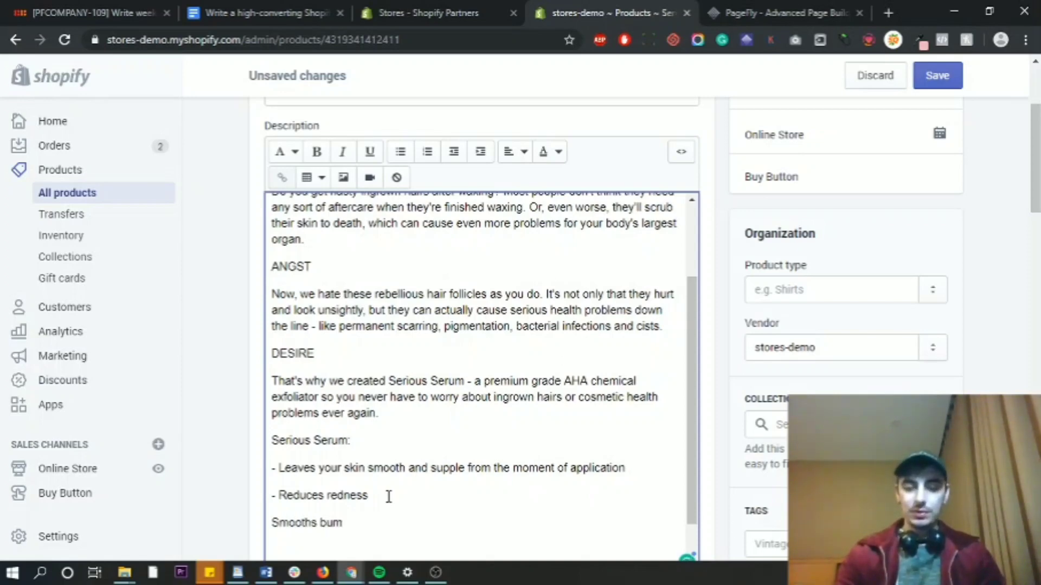
pyautogui.write('ps and rou')
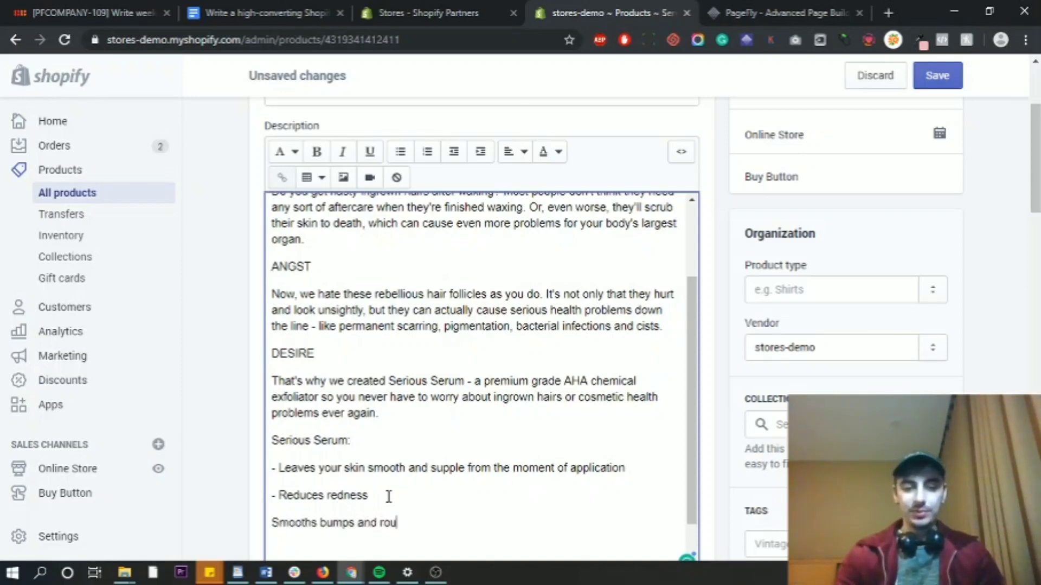
pyautogui.write('gh skin')
pyautogui.press('Return')
pyautogui.write('Deeply huyhy')
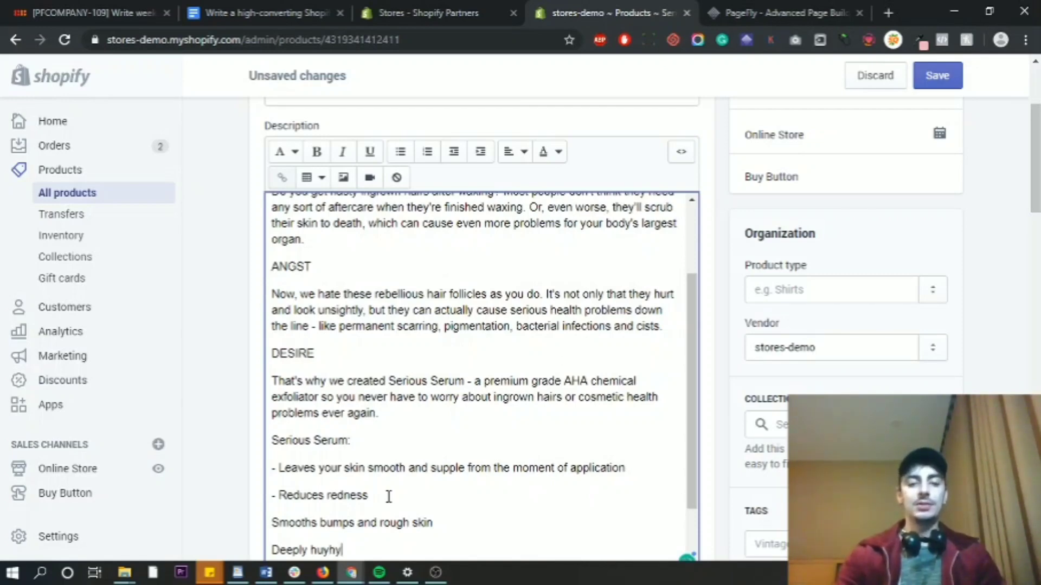
pyautogui.press('BackSpace')
pyautogui.write('ydrates skin barrier')
pyautogui.scroll(-3, 389, 497)
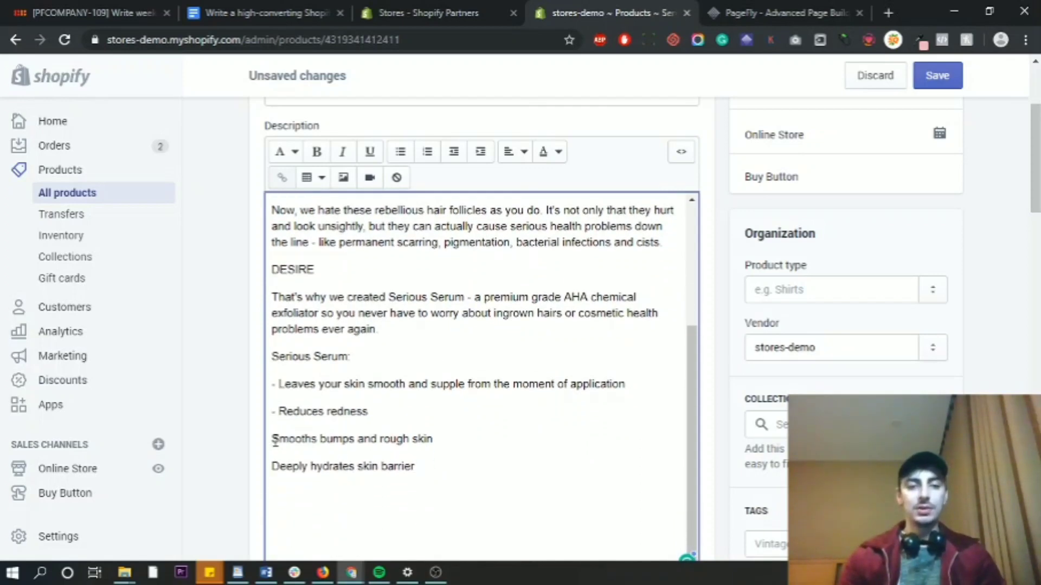
pyautogui.click(273, 439)
pyautogui.write('-')
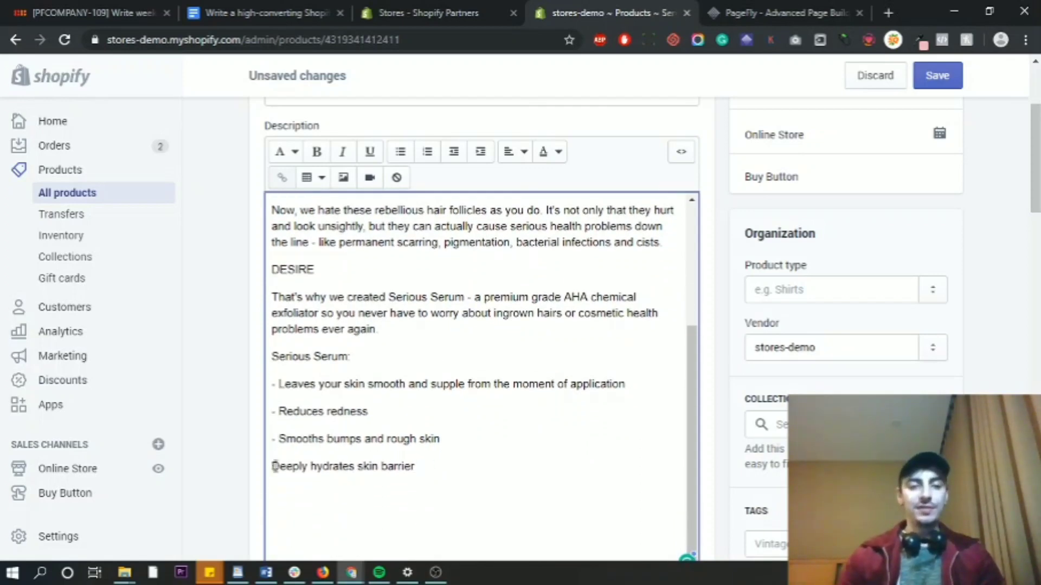
pyautogui.write('-')
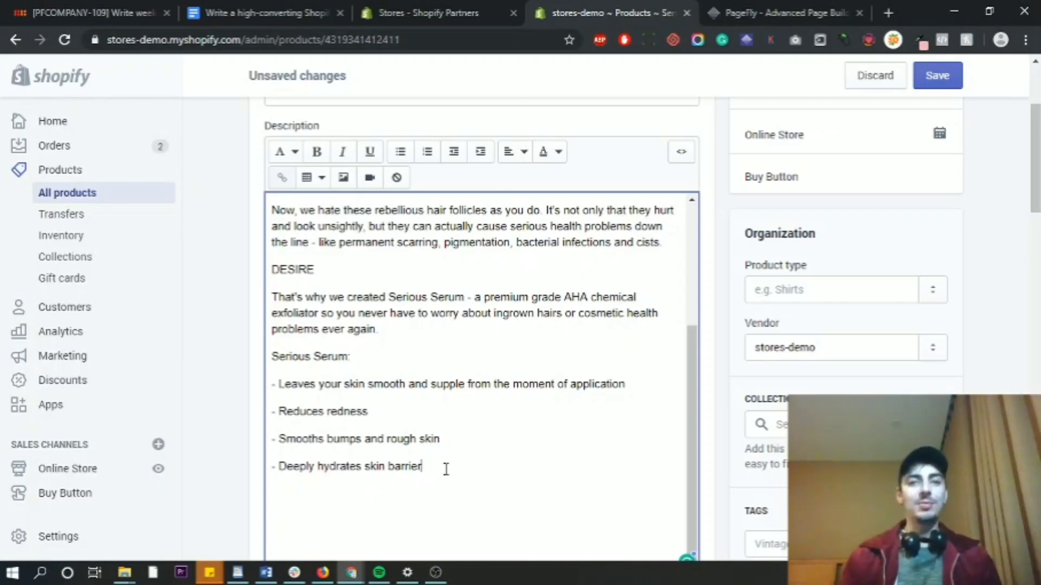
pyautogui.scroll(-1, 446, 469)
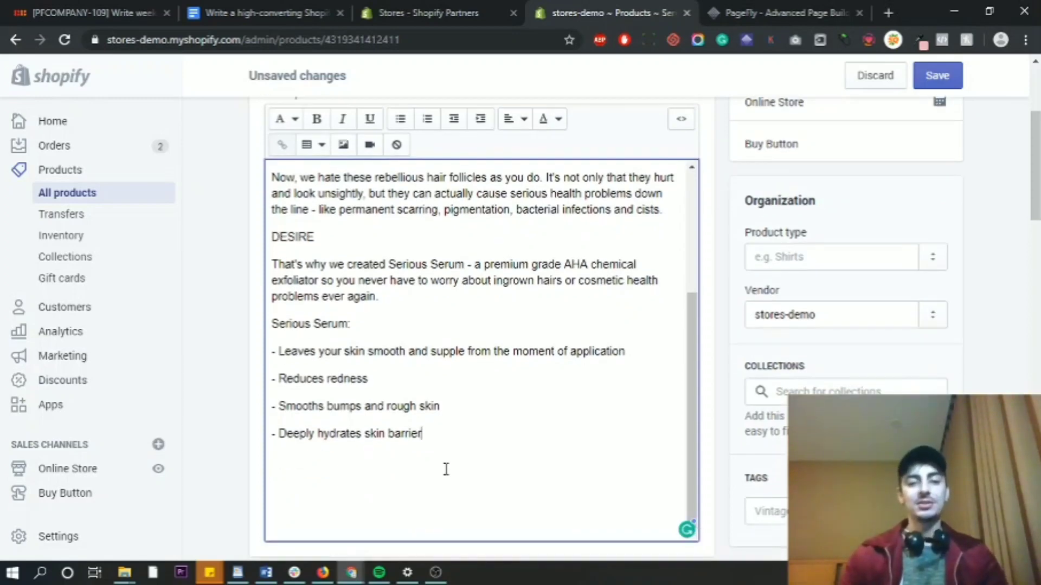
# After the last benefit, add 'Free Worldwide Shipping. Grab your bottle and unlock your confidence today.' with 'today' spelled correctly
pyautogui.press('Return')
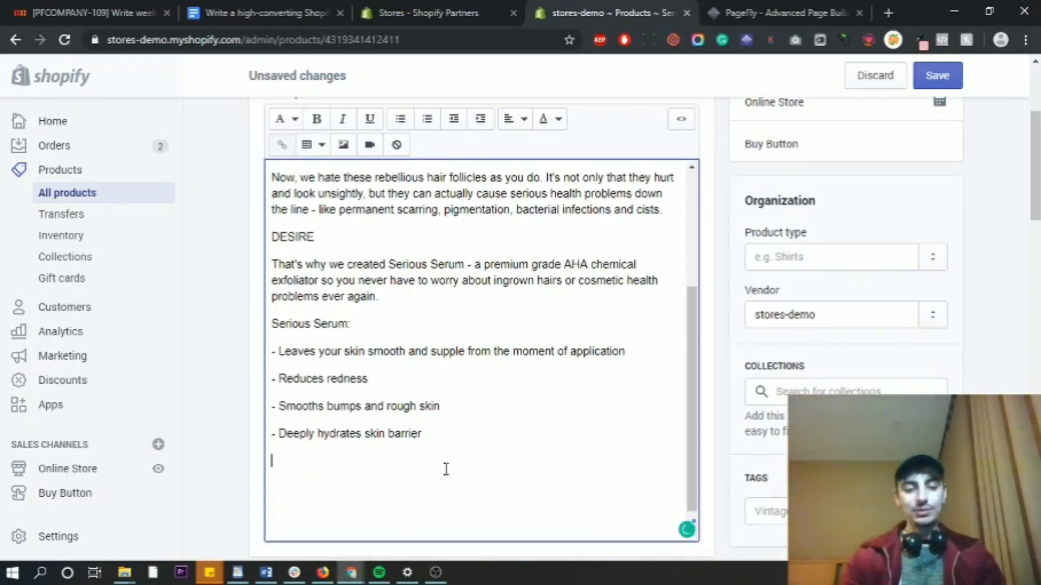
pyautogui.write('Free Worldwi')
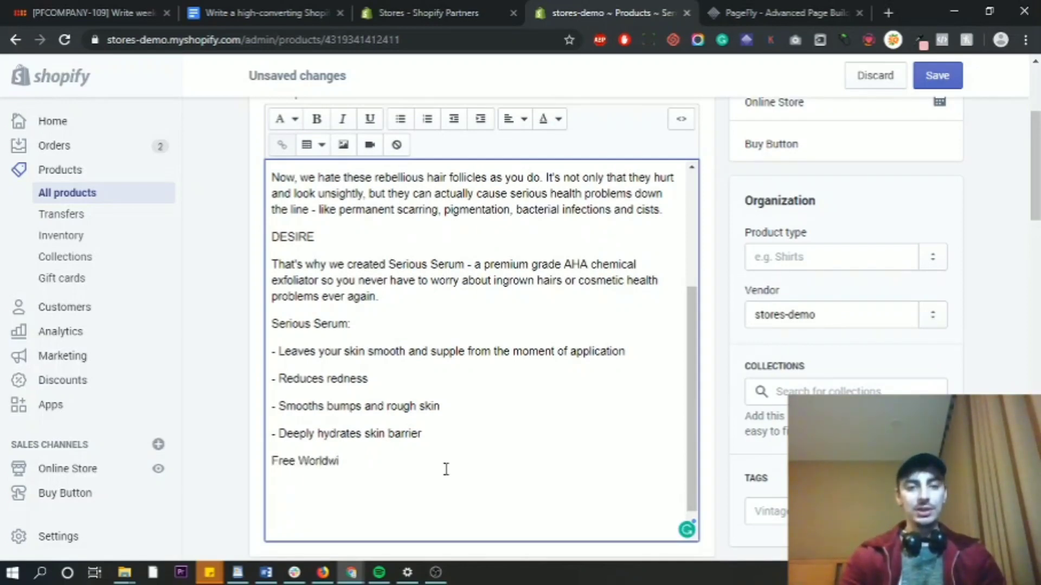
pyautogui.write('de Shippin')
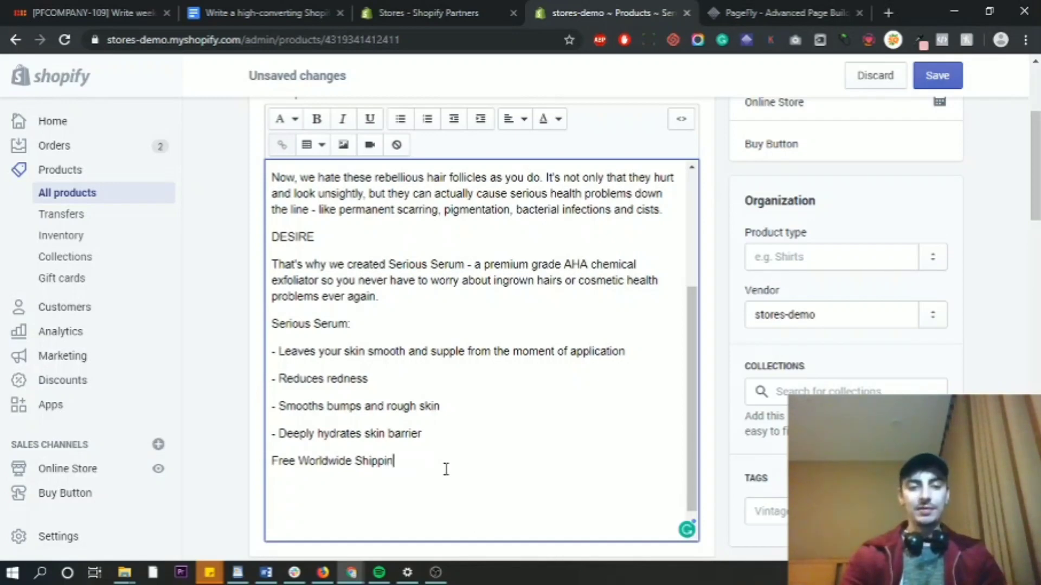
pyautogui.write('g. ')
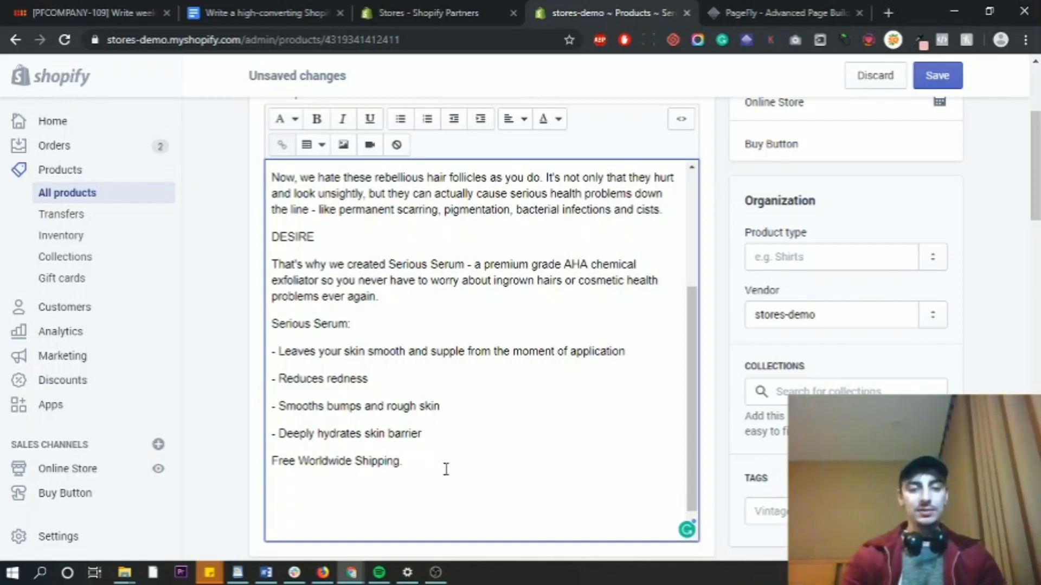
pyautogui.write('Grab your b')
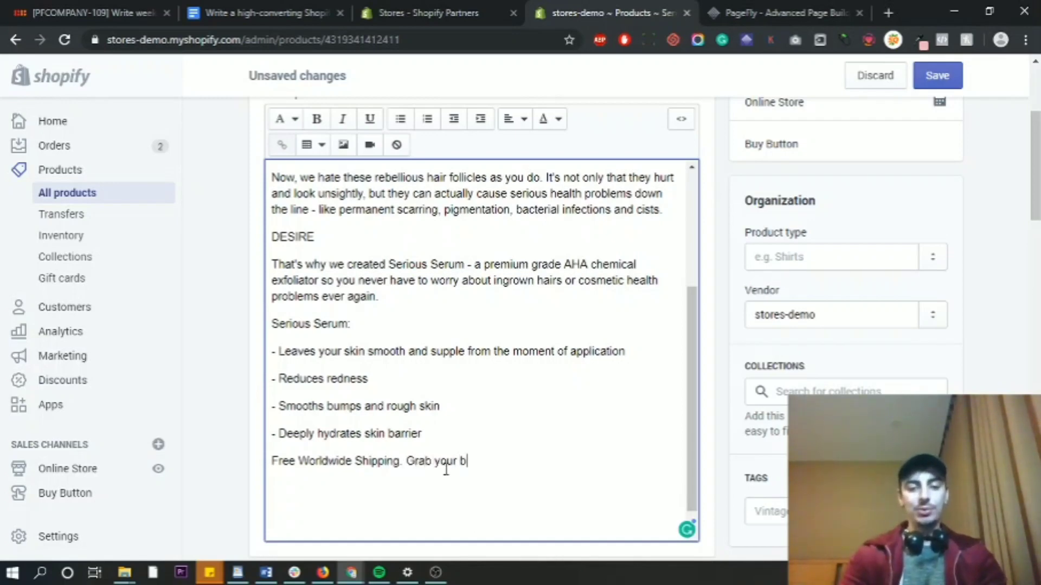
pyautogui.write('ottle and unlo')
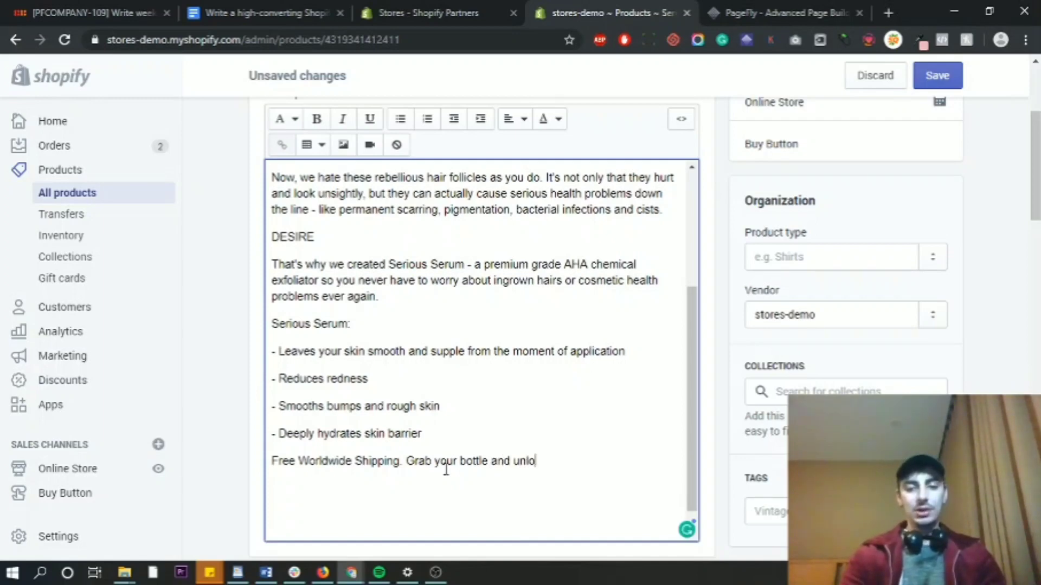
pyautogui.write('ck your confiden')
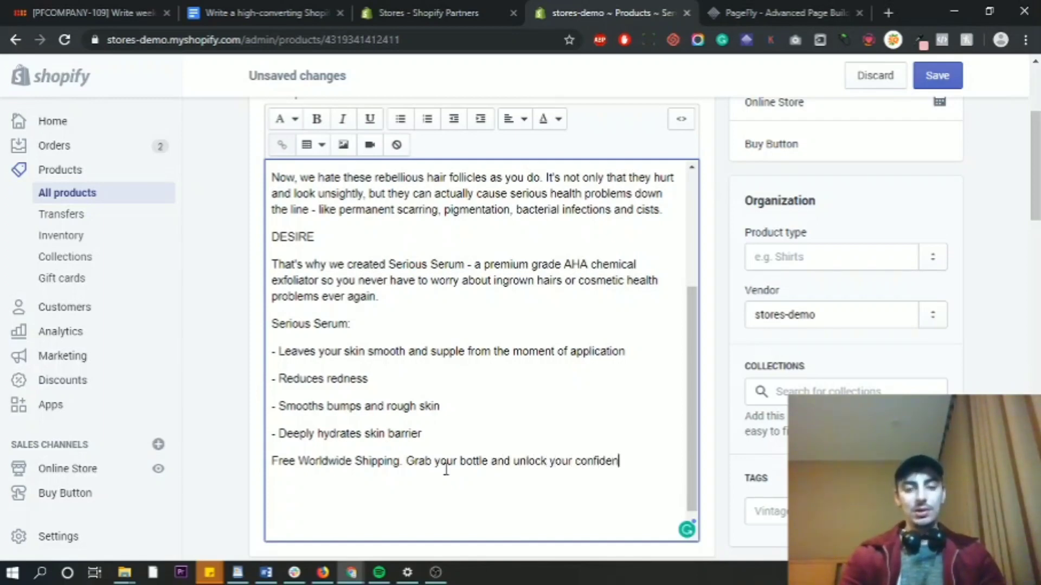
pyautogui.write('ce todya')
pyautogui.press('BackSpace')
pyautogui.press('BackSpace')
pyautogui.write('ay.')
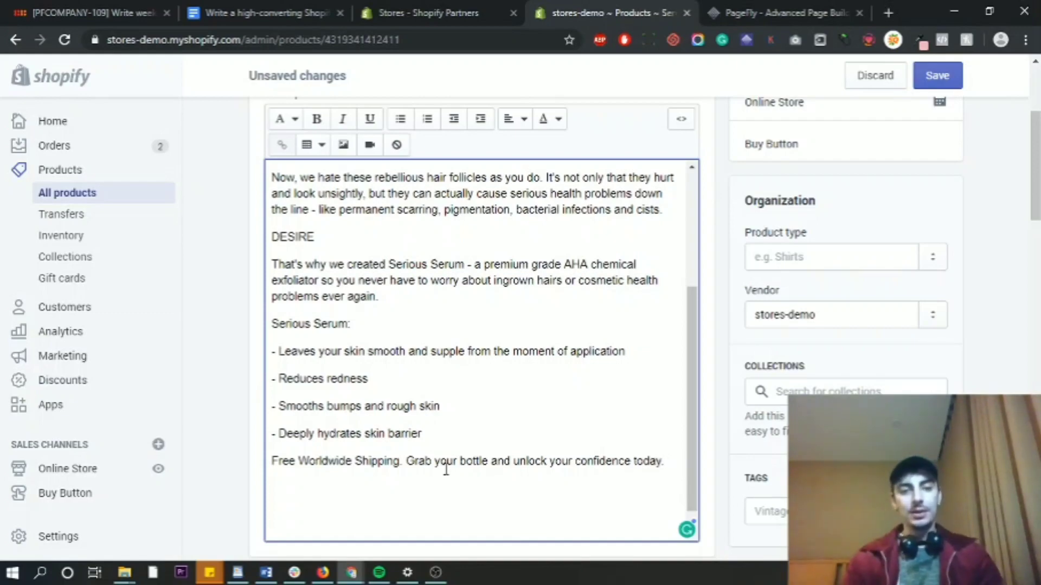
pyautogui.scroll(4, 412, 434)
pyautogui.scroll(-5, 415, 434)
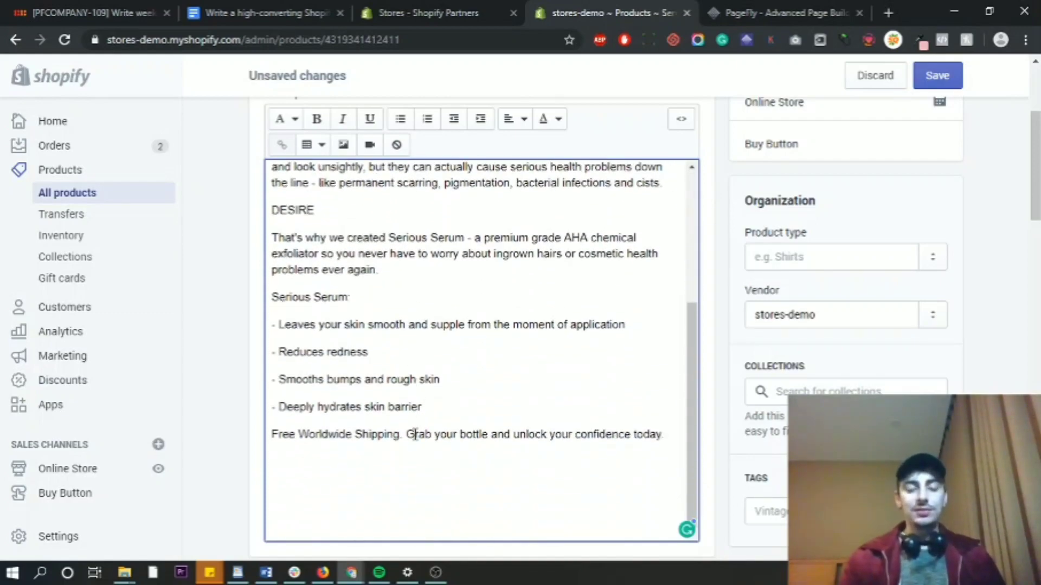
# Change 'Where' to 'Wherever' in the 'For Legs That Turn Heads' headline
pyautogui.scroll(4, 413, 433)
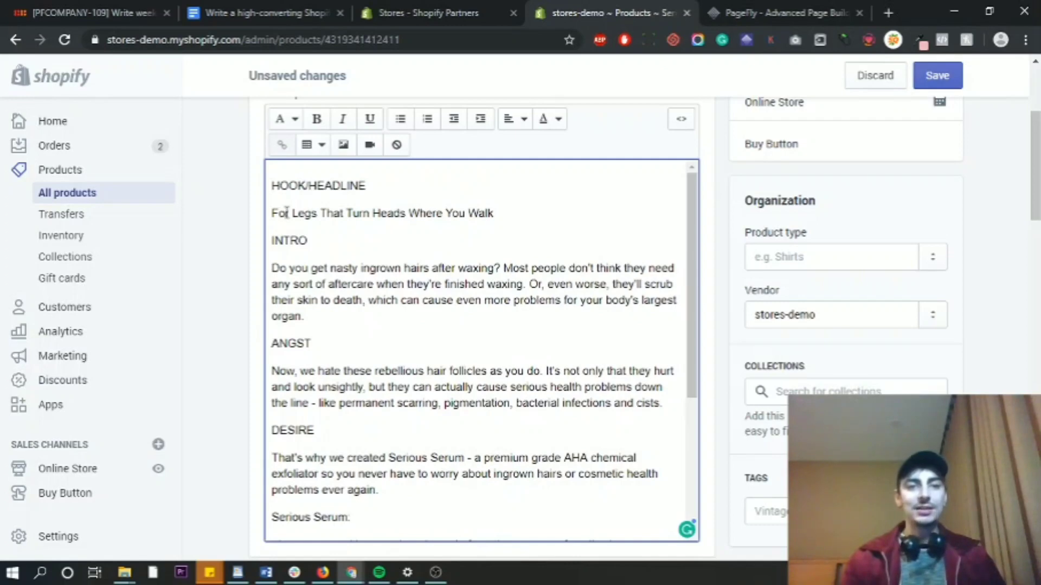
pyautogui.tripleClick(336, 214)
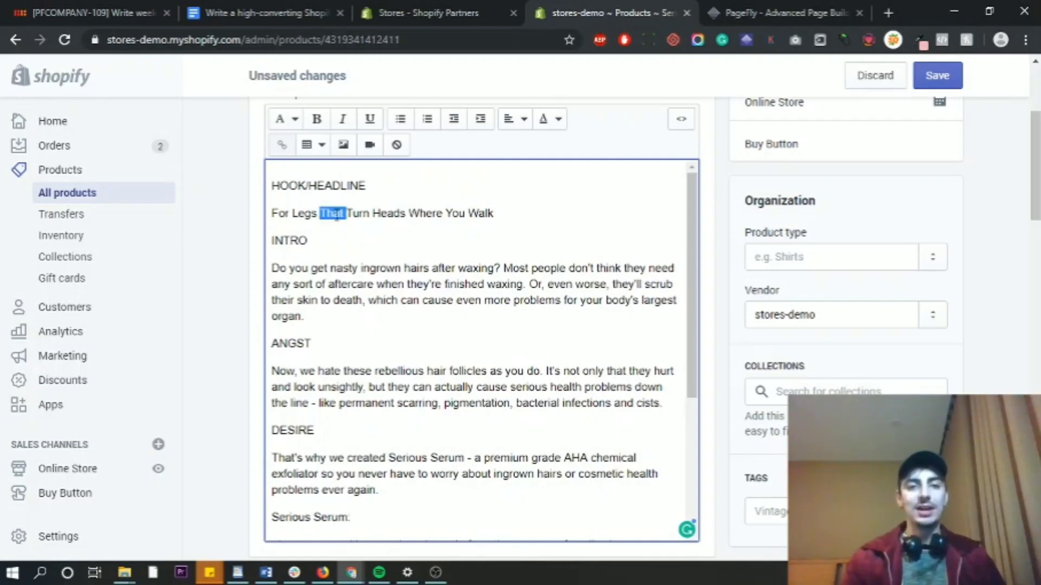
pyautogui.click(441, 216)
pyautogui.write('ver')
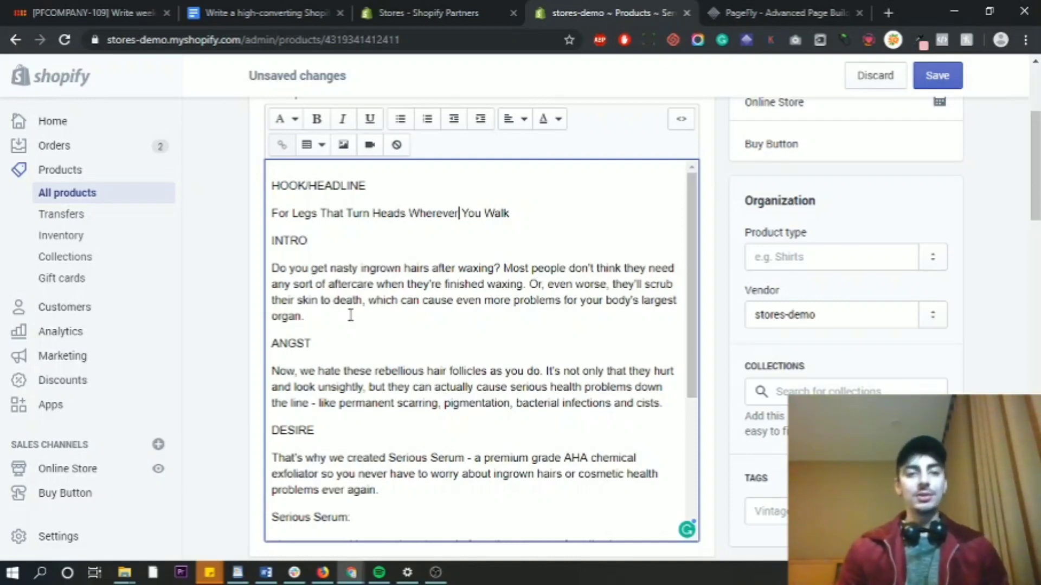
# Insert 'much as' before 'you do' in the ANGST paragraph, then review down to the last benefit
pyautogui.scroll(-1, 369, 384)
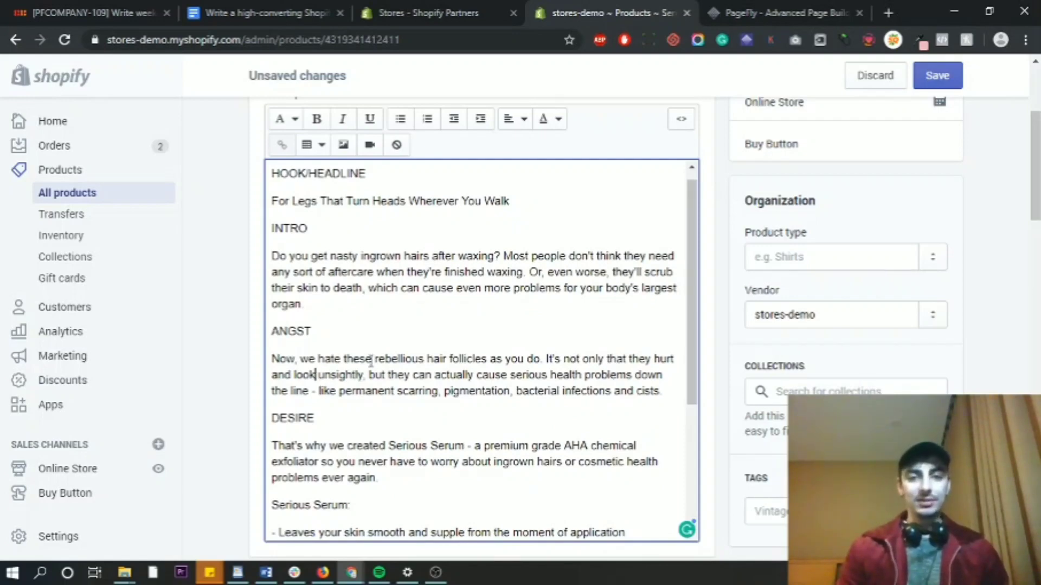
pyautogui.click(505, 359)
pyautogui.write('much as')
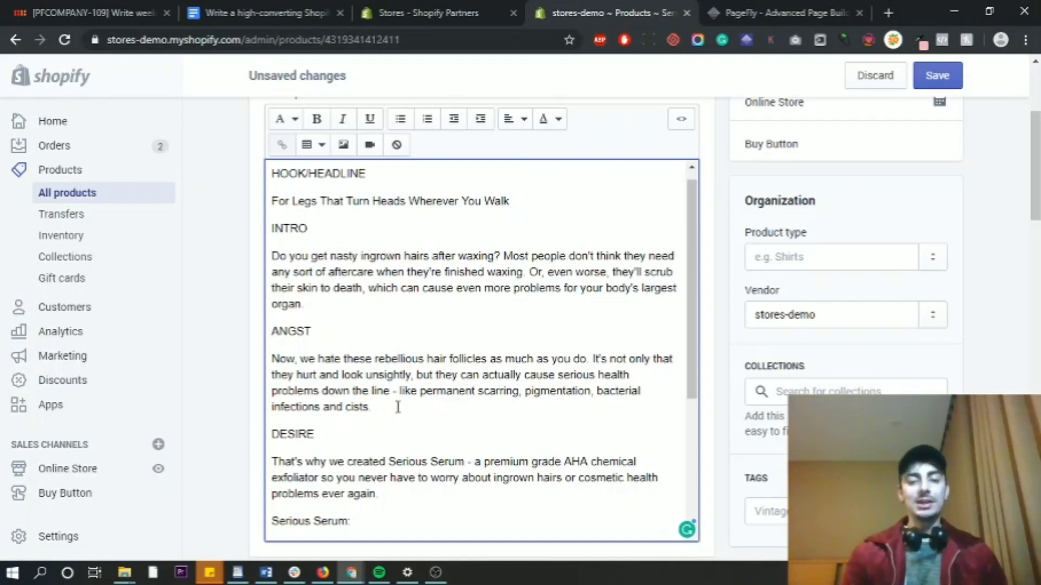
pyautogui.scroll(-1, 397, 408)
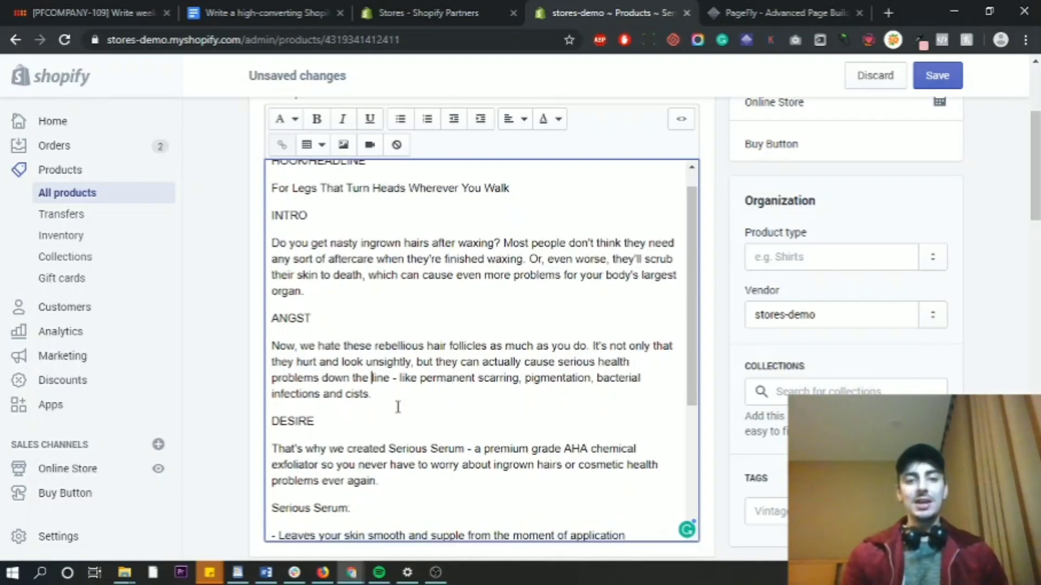
pyautogui.scroll(-3, 397, 408)
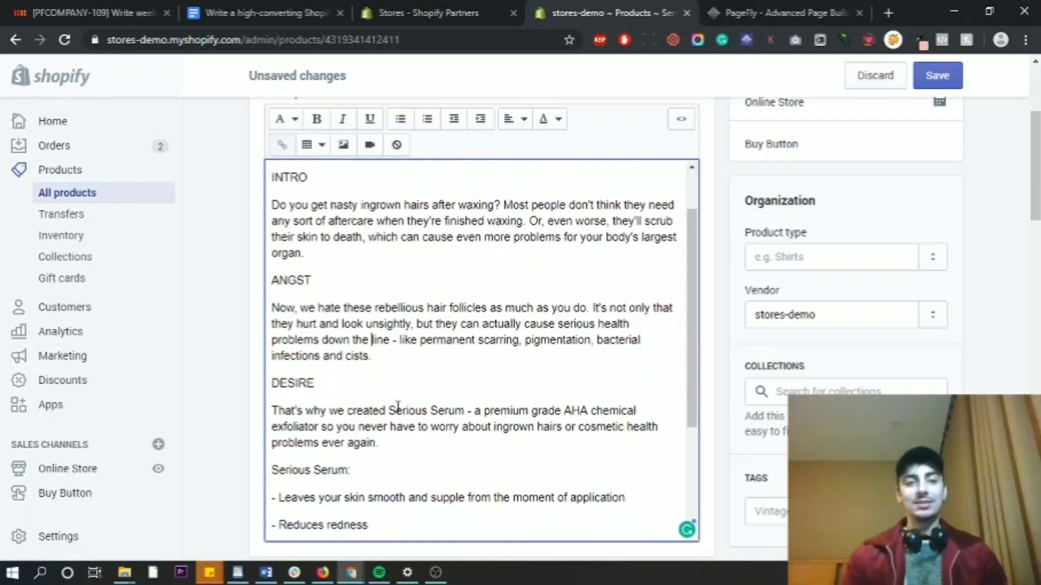
pyautogui.scroll(-1, 343, 390)
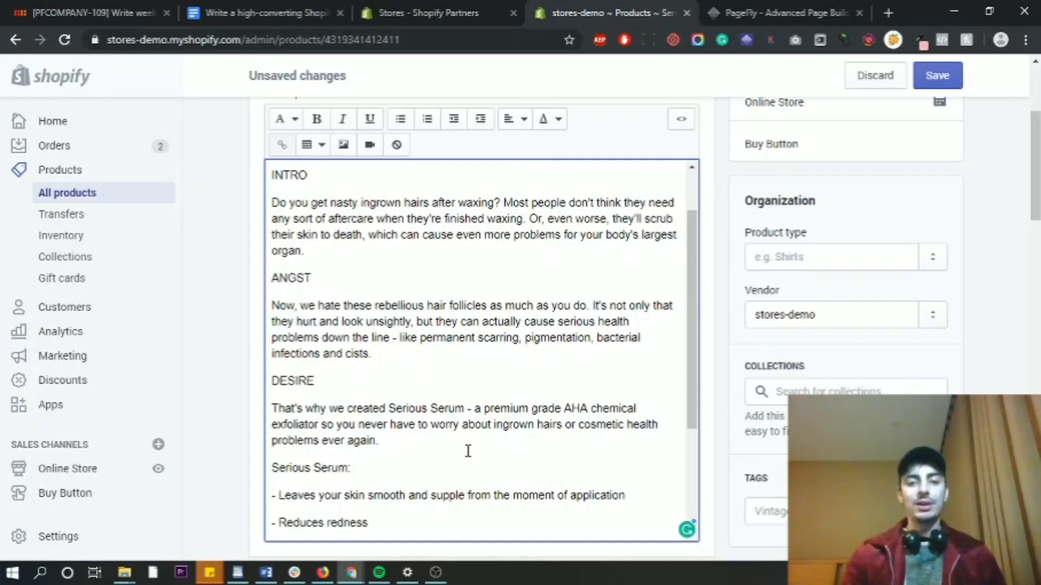
pyautogui.scroll(-2, 467, 449)
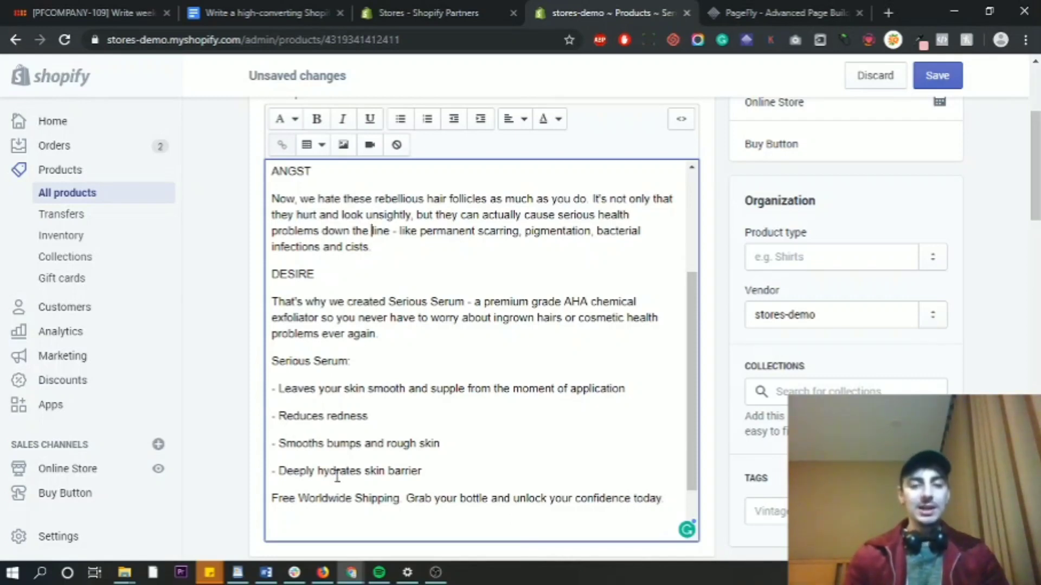
pyautogui.click(431, 474)
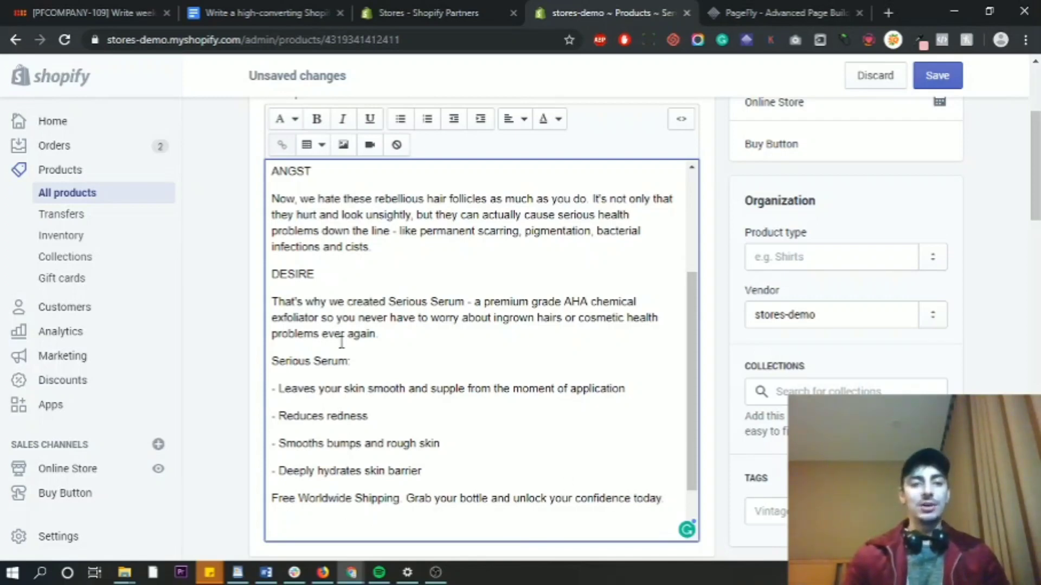
# Delete the DESIRE and ANGST section labels from the description
pyautogui.tripleClick(315, 361)
pyautogui.click(400, 380)
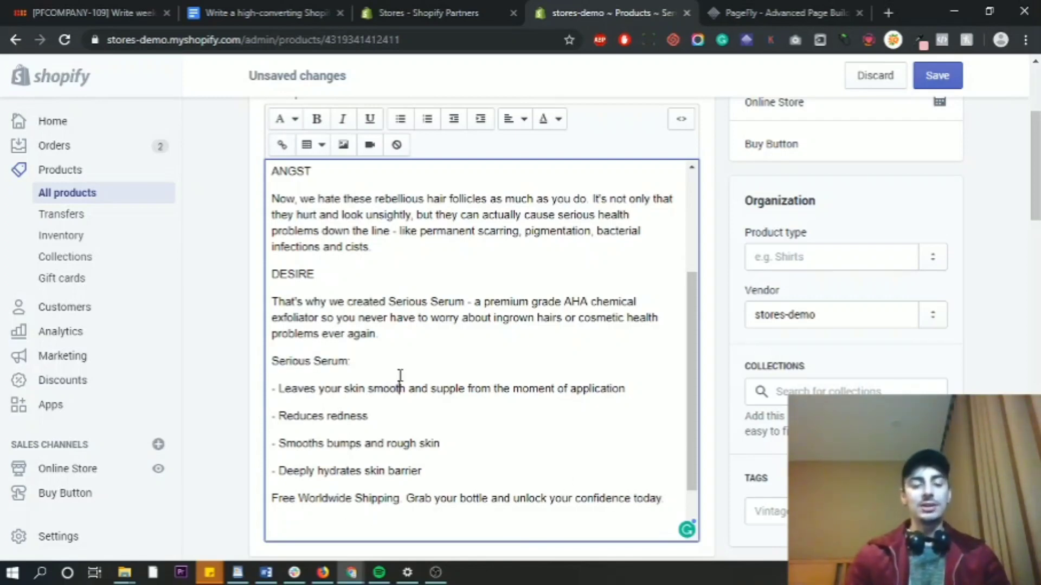
pyautogui.rightClick(320, 299)
pyautogui.press('Escape')
pyautogui.doubleClick(289, 275)
pyautogui.press('BackSpace')
pyautogui.scroll(1, 287, 250)
pyautogui.doubleClick(289, 219)
pyautogui.press('BackSpace')
# Delete the INTRO and HOOK/HEADLINE labels so the headline opens the description
pyautogui.scroll(3, 289, 228)
pyautogui.doubleClick(289, 238)
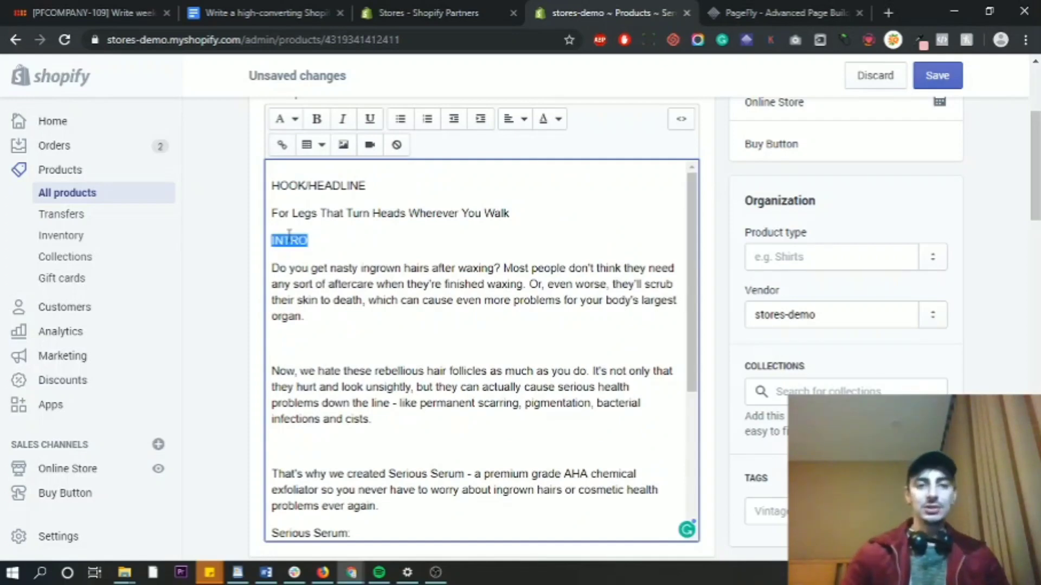
pyautogui.press('BackSpace')
pyautogui.scroll(4, 292, 244)
pyautogui.click(307, 392)
pyautogui.press('BackSpace')
pyautogui.press('BackSpace')
pyautogui.press('BackSpace')
pyautogui.press('BackSpace')
pyautogui.press('BackSpace')
pyautogui.press('Delete')
pyautogui.press('Delete')
pyautogui.press('Delete')
pyautogui.press('Delete')
pyautogui.press('Delete')
pyautogui.press('Delete')
pyautogui.press('Delete')
pyautogui.press('Delete')
pyautogui.press('Delete')
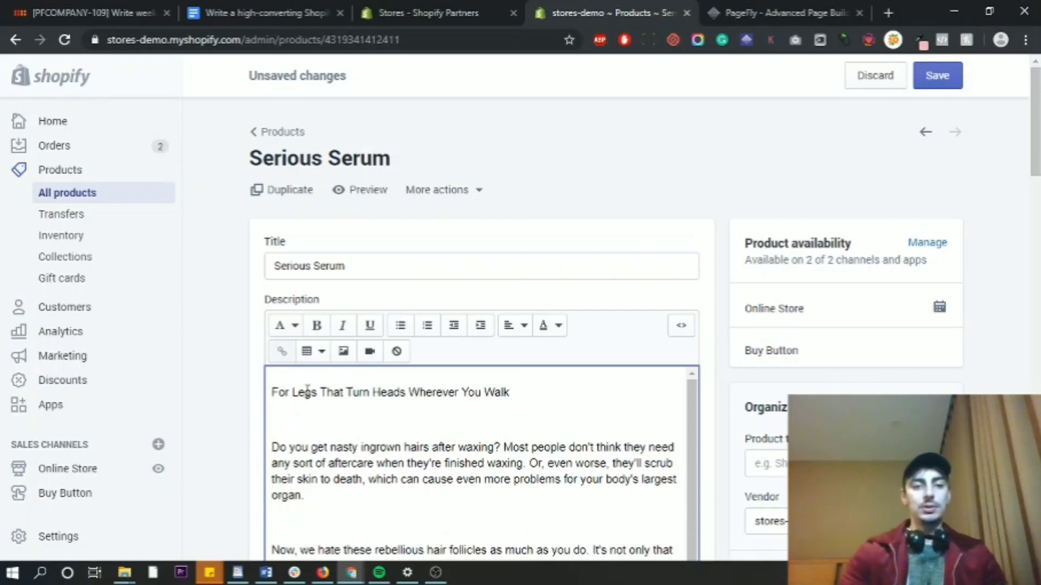
# Make 'For Legs That Turn Heads Wherever You Walk' a Heading 2 and remove the blank line beneath
pyautogui.click(283, 325)
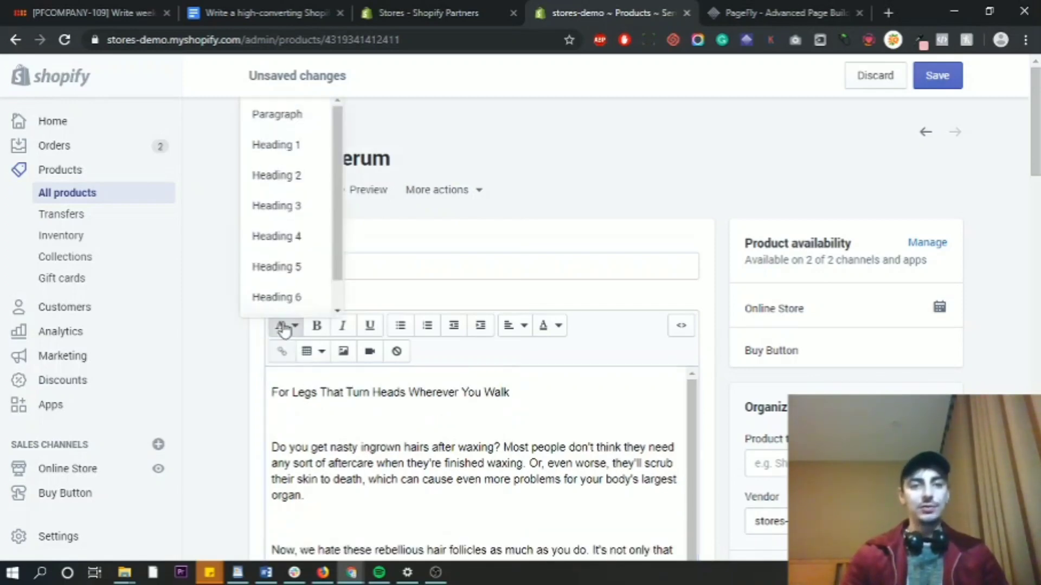
pyautogui.click(282, 175)
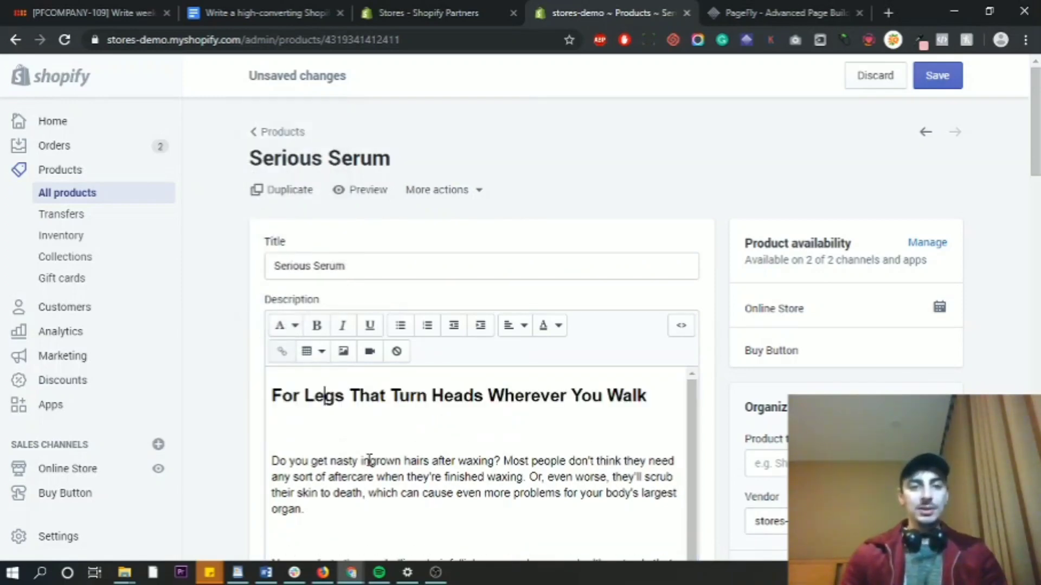
pyautogui.click(348, 435)
pyautogui.press('Delete')
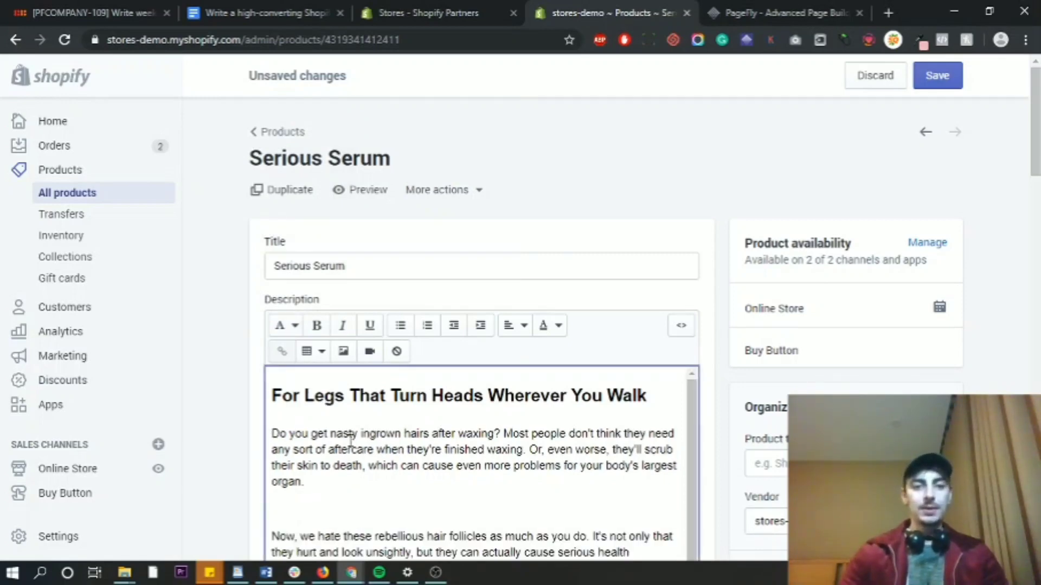
# Remove the extra blank lines before 'Now, we hate' and 'That's why', then save the product
pyautogui.click(318, 499)
pyautogui.press('Delete')
pyautogui.scroll(-3, 318, 502)
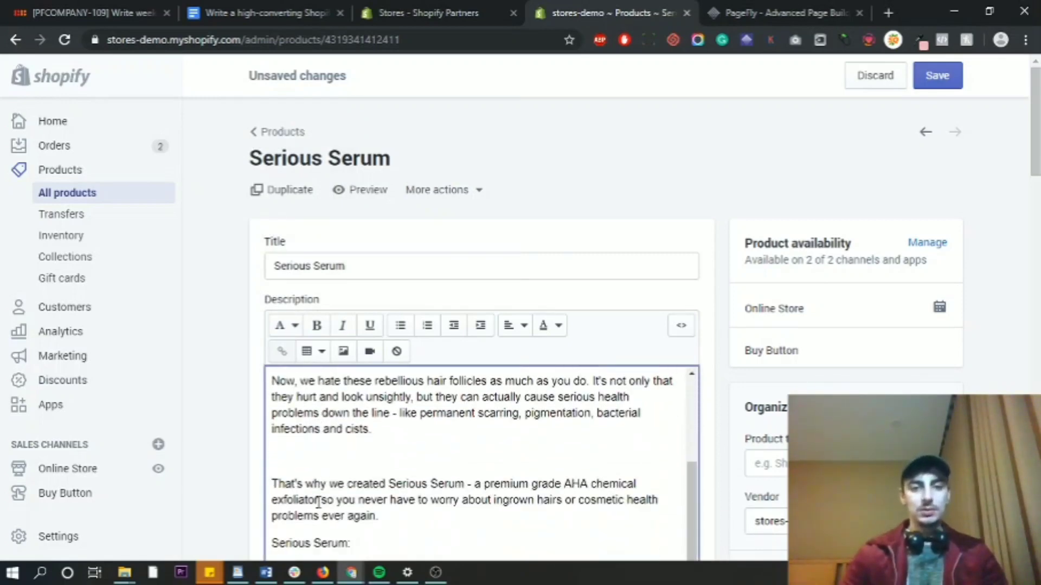
pyautogui.click(300, 415)
pyautogui.press('Delete')
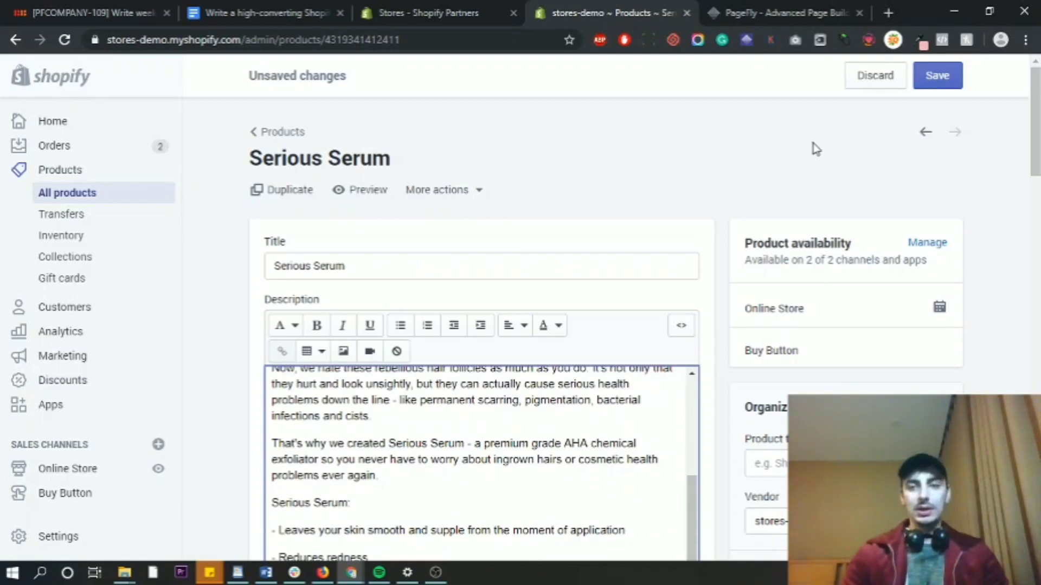
pyautogui.click(937, 75)
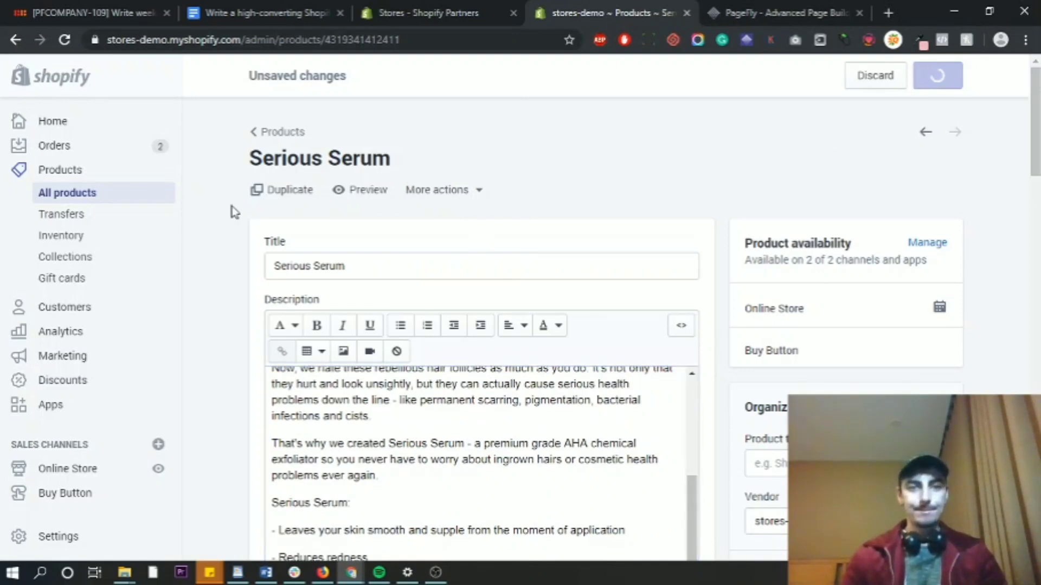
# Open the live Serious Serum product page from the admin and scroll through it
pyautogui.click(354, 191)
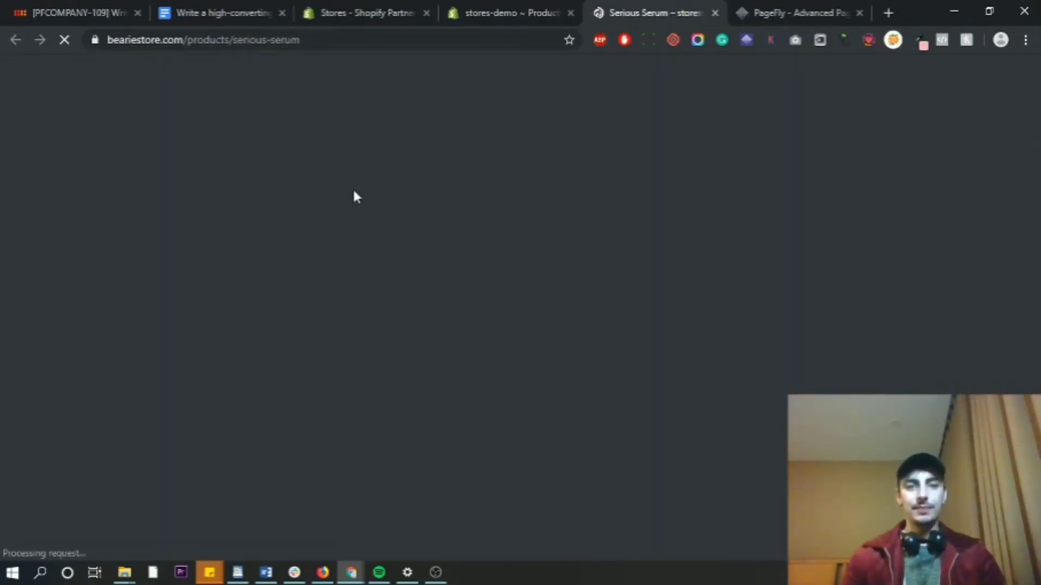
pyautogui.scroll(-2, 892, 282)
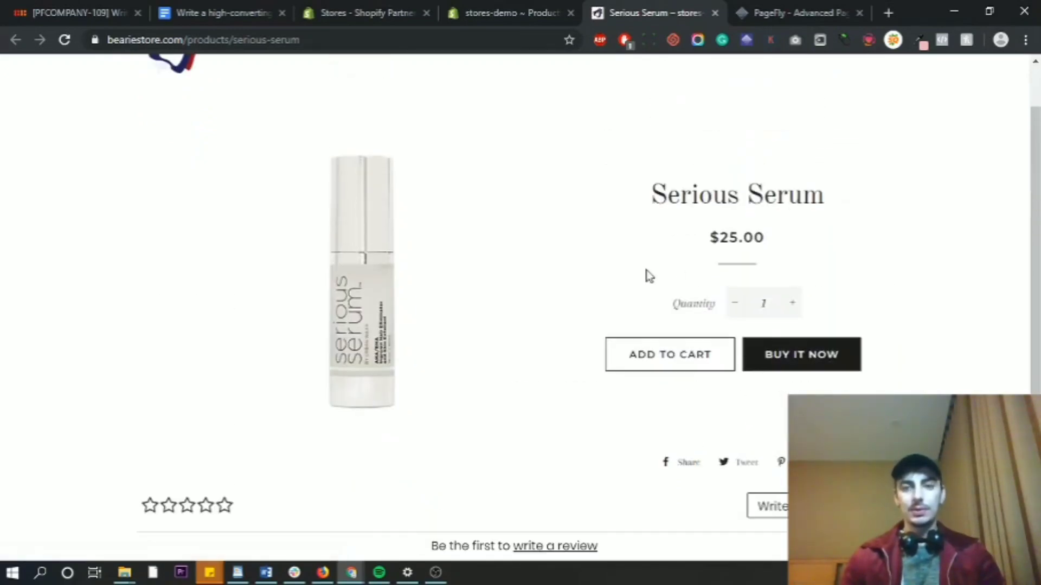
pyautogui.click(511, 3)
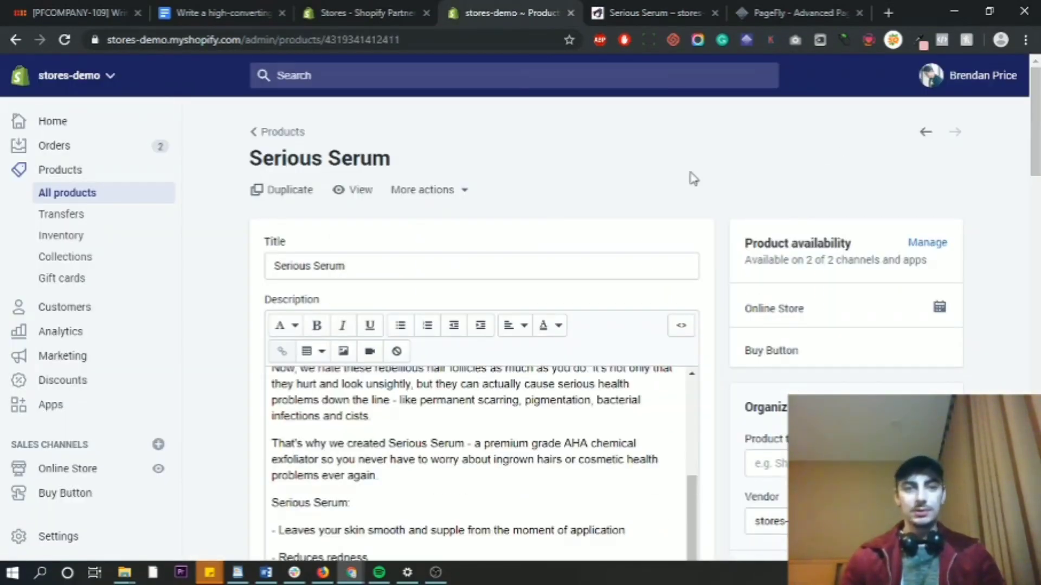
pyautogui.scroll(-3, 693, 179)
pyautogui.scroll(3, 536, 412)
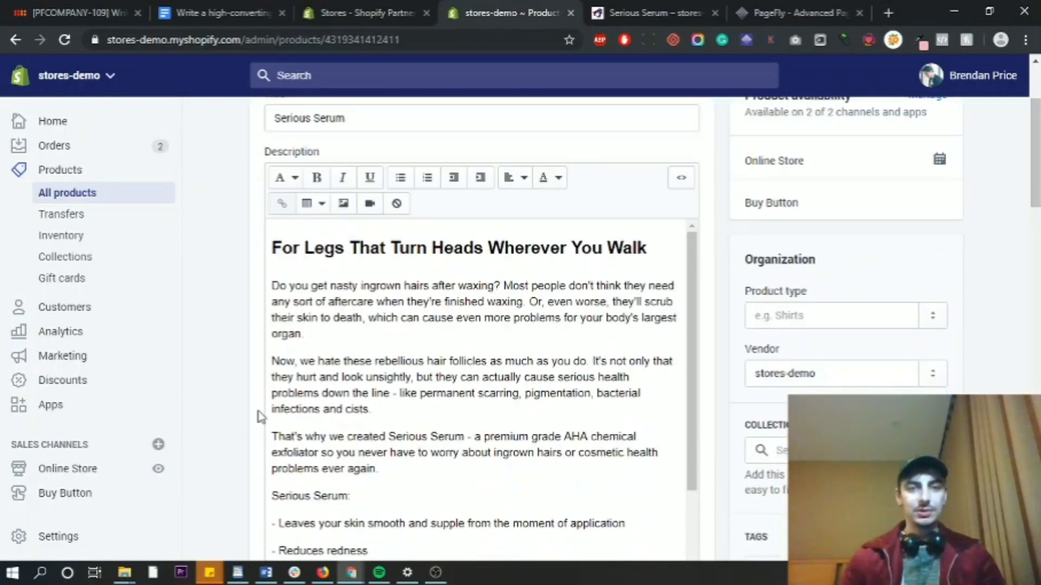
pyautogui.scroll(3, 260, 416)
pyautogui.click(352, 190)
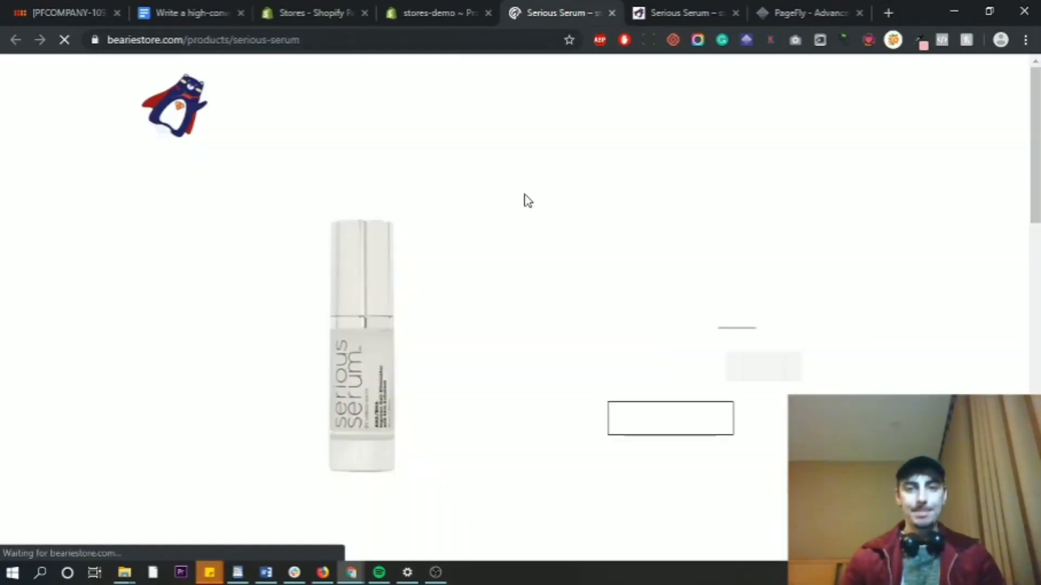
pyautogui.scroll(-5, 526, 195)
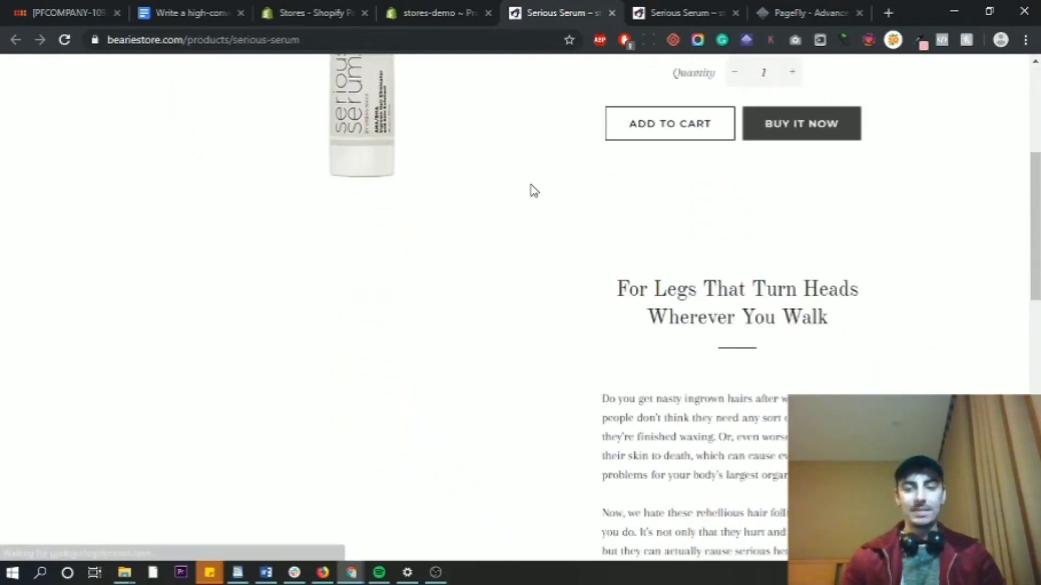
pyautogui.scroll(-2, 534, 191)
pyautogui.scroll(-2, 545, 284)
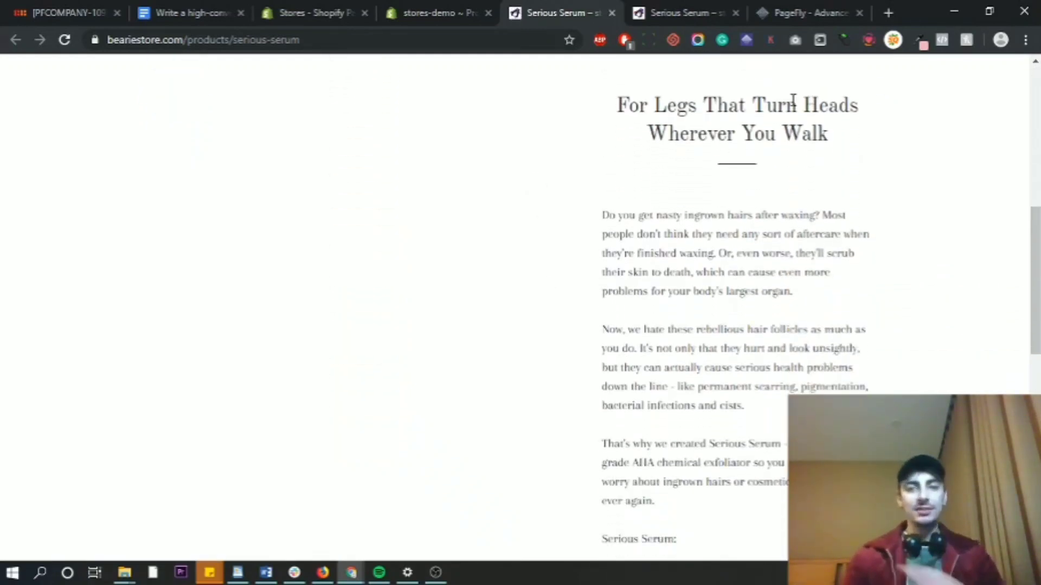
pyautogui.scroll(-4, 686, 267)
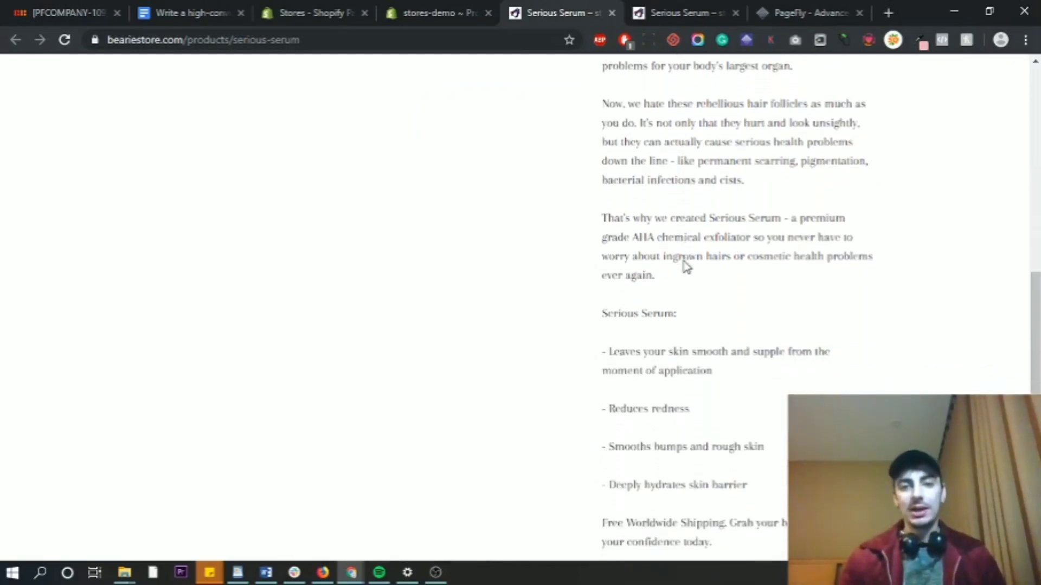
pyautogui.scroll(-1, 686, 267)
pyautogui.scroll(-1, 686, 267)
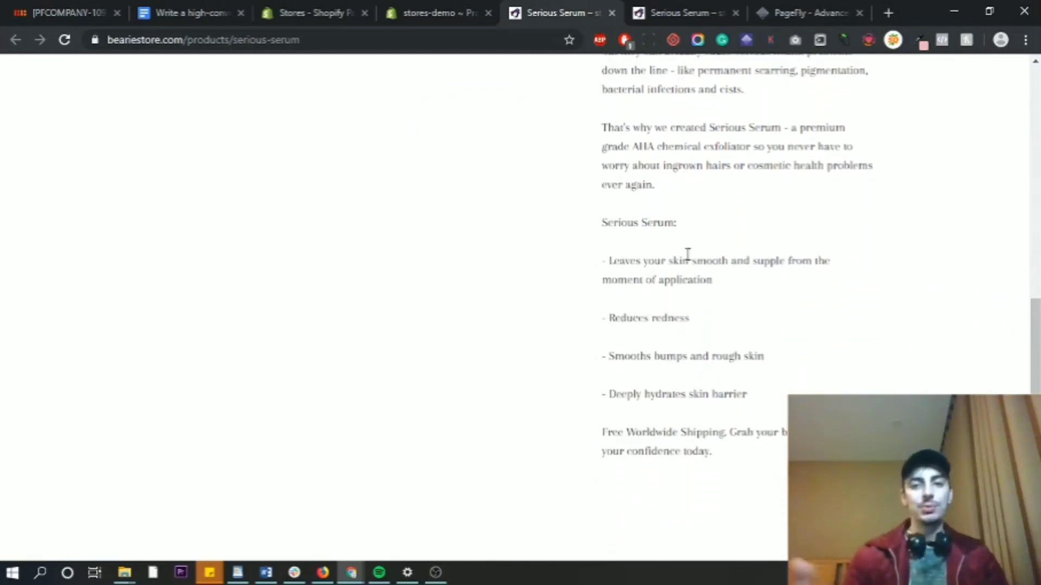
# Briefly switch windows, keep reviewing the storefront page, then bring up the open-windows list
pyautogui.hotkey('alt', 'Tab')
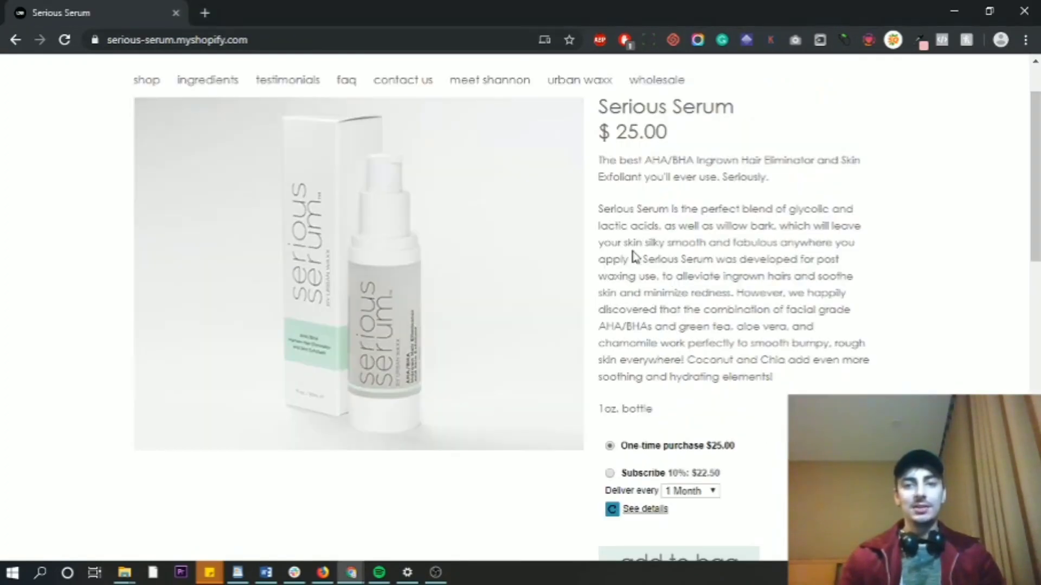
pyautogui.scroll(1, 634, 255)
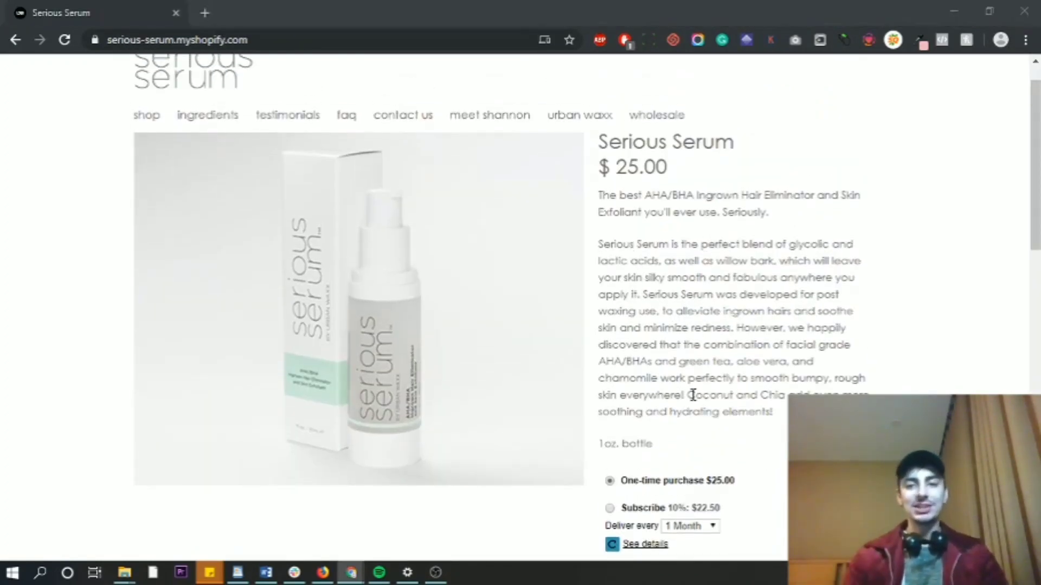
pyautogui.hotkey('alt', 'Tab')
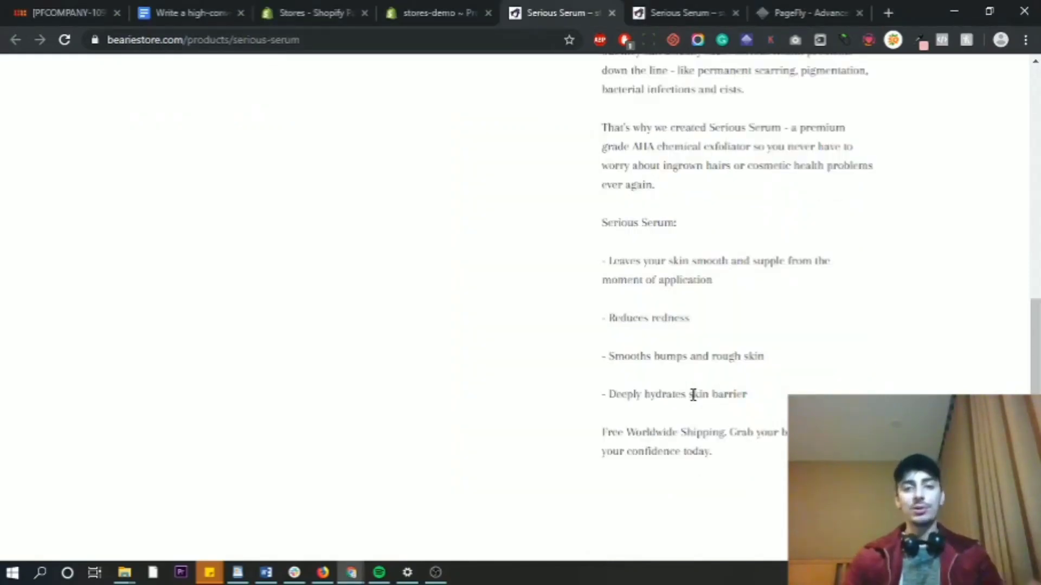
pyautogui.scroll(4, 693, 395)
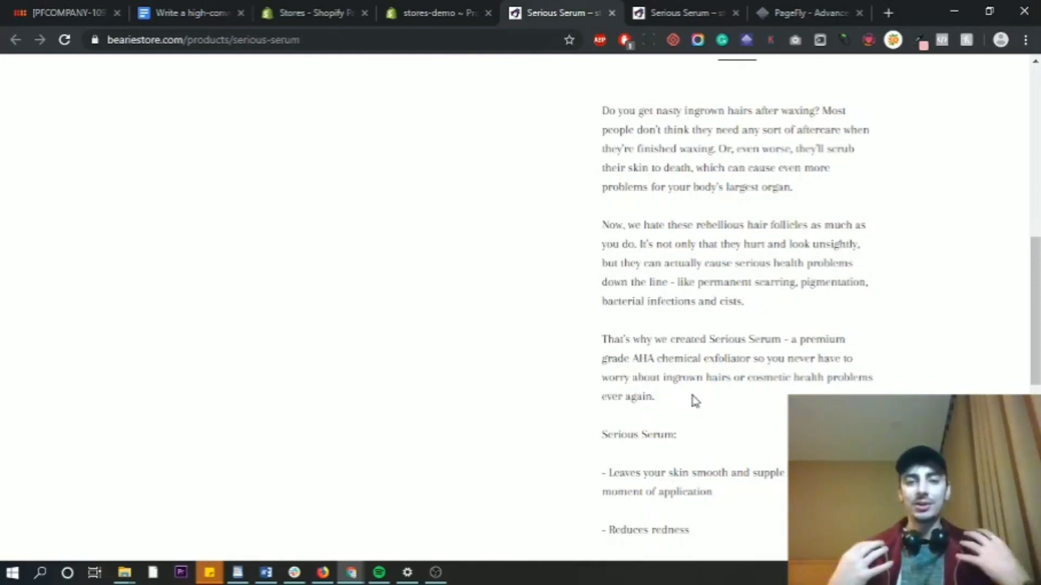
pyautogui.scroll(5, 694, 399)
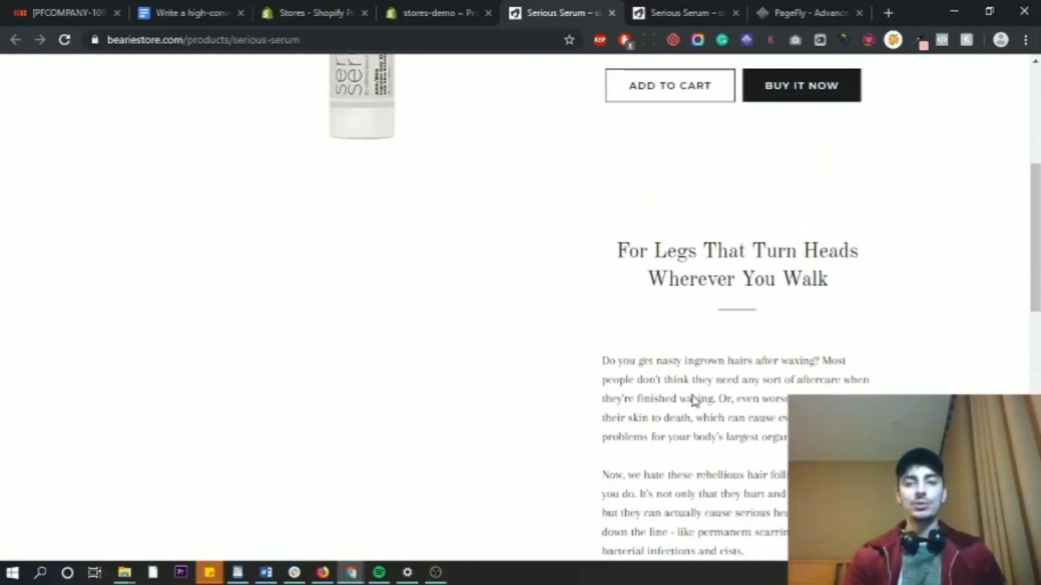
pyautogui.scroll(-1, 693, 394)
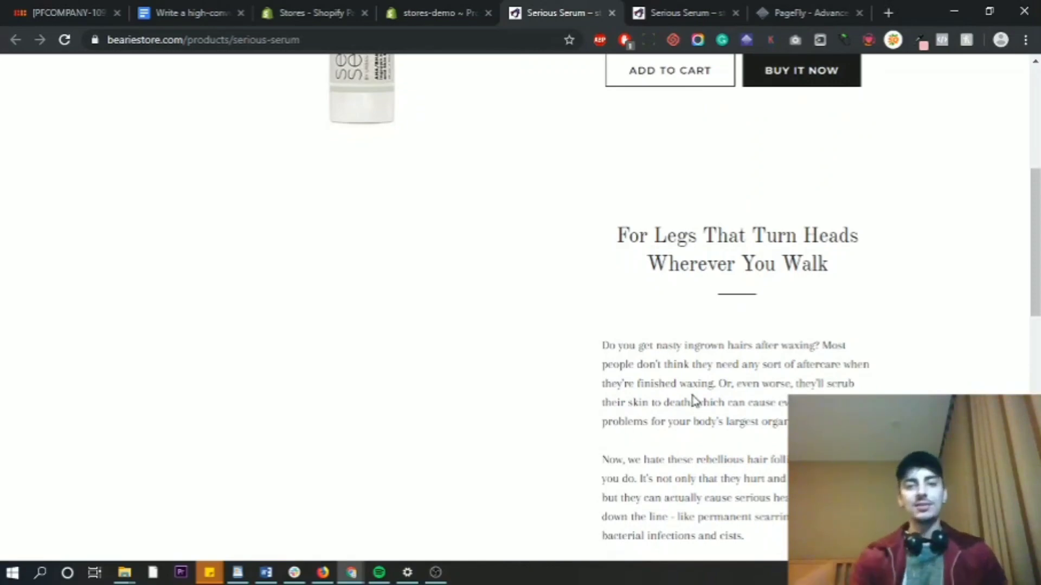
pyautogui.scroll(-2, 693, 400)
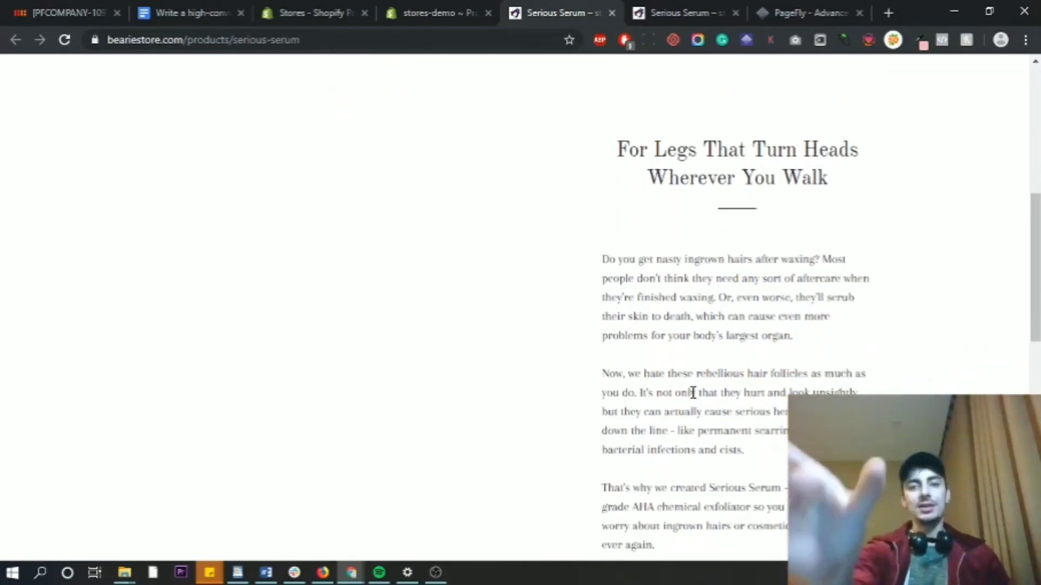
pyautogui.scroll(-3, 693, 394)
pyautogui.scroll(-5, 694, 393)
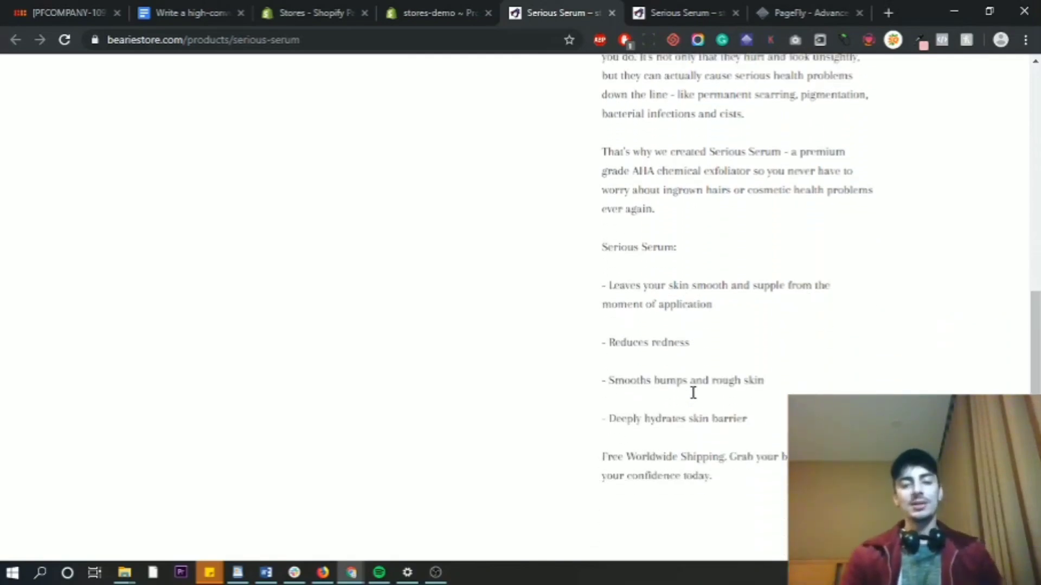
pyautogui.scroll(5, 695, 398)
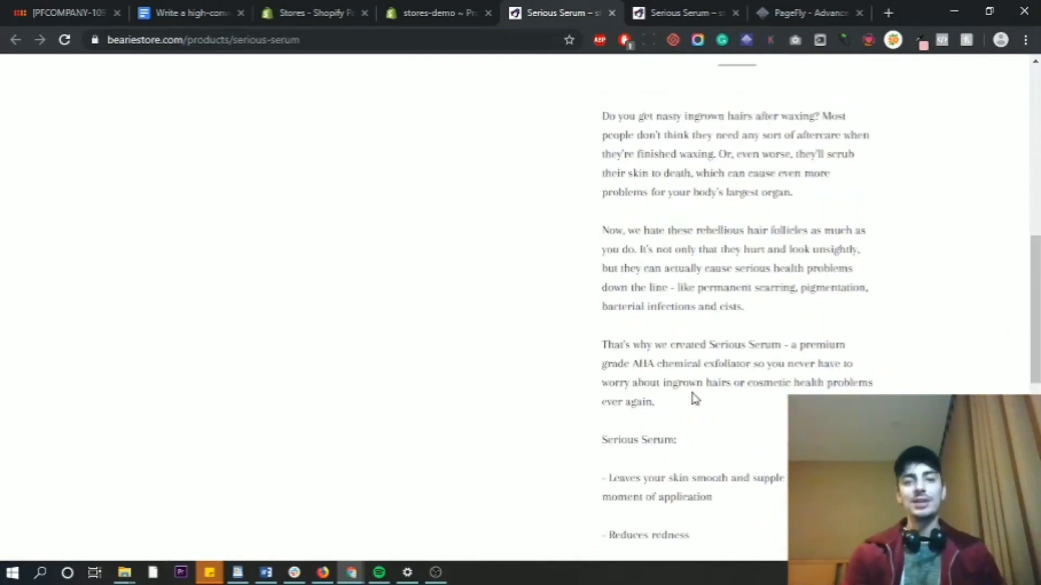
pyautogui.scroll(9, 696, 398)
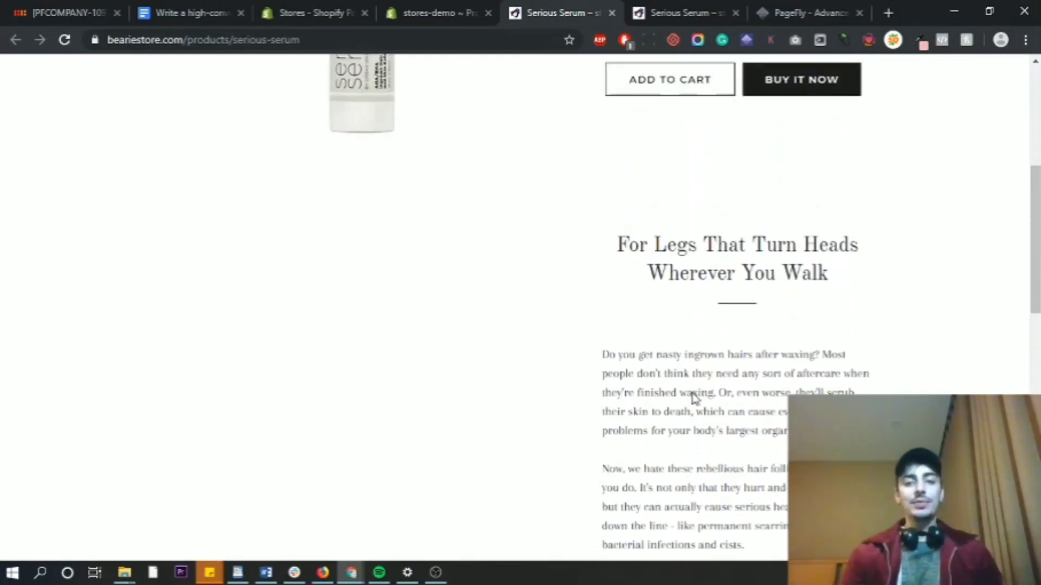
pyautogui.scroll(1, 695, 398)
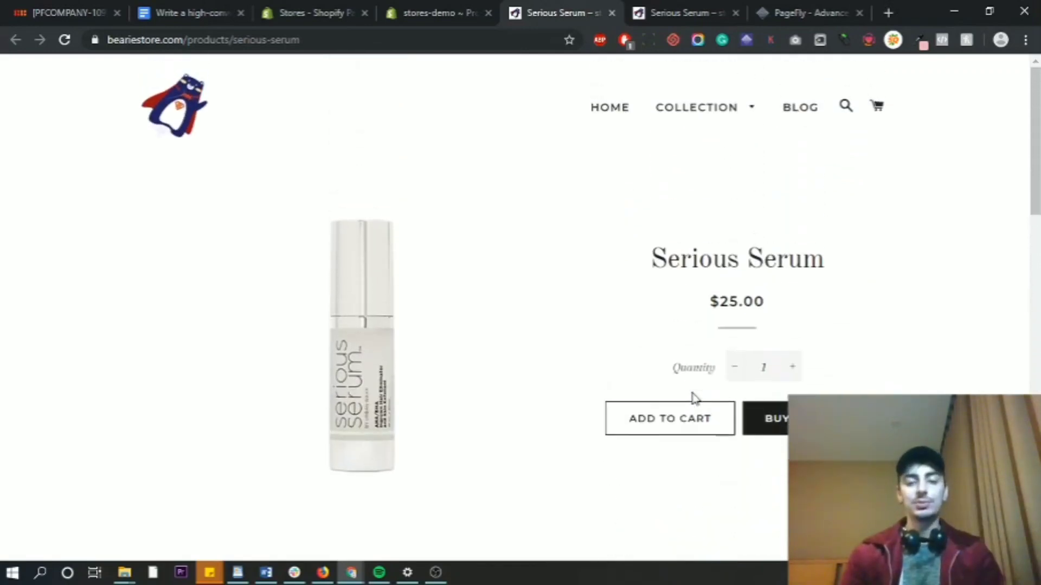
pyautogui.scroll(-2, 508, 334)
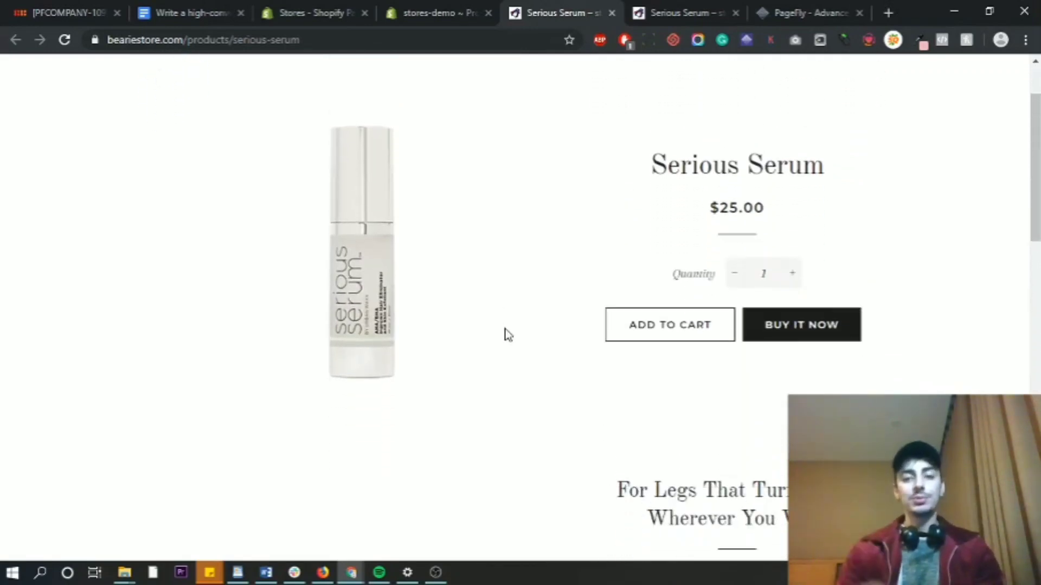
pyautogui.scroll(-2, 508, 335)
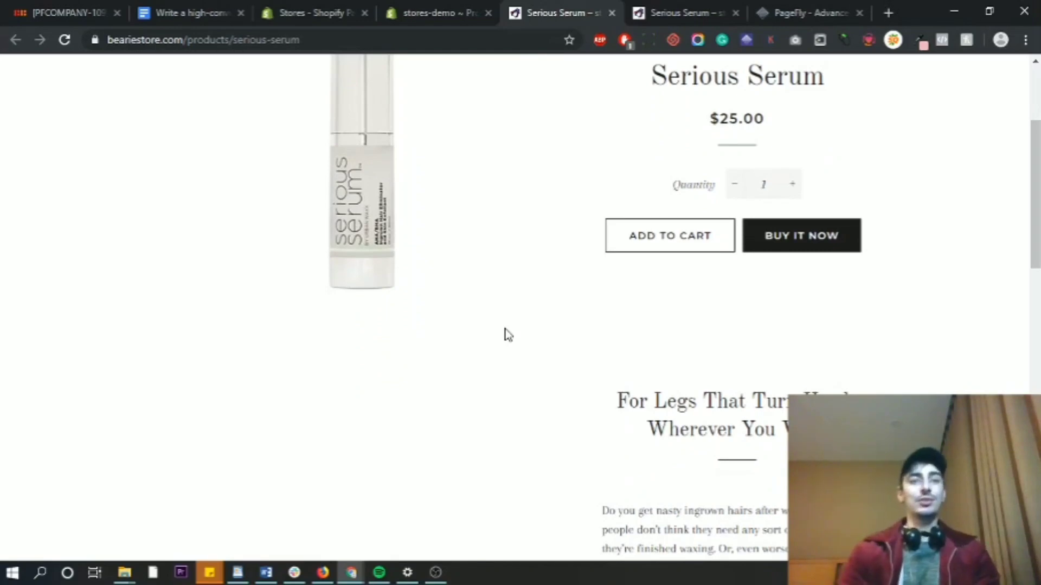
pyautogui.scroll(4, 508, 334)
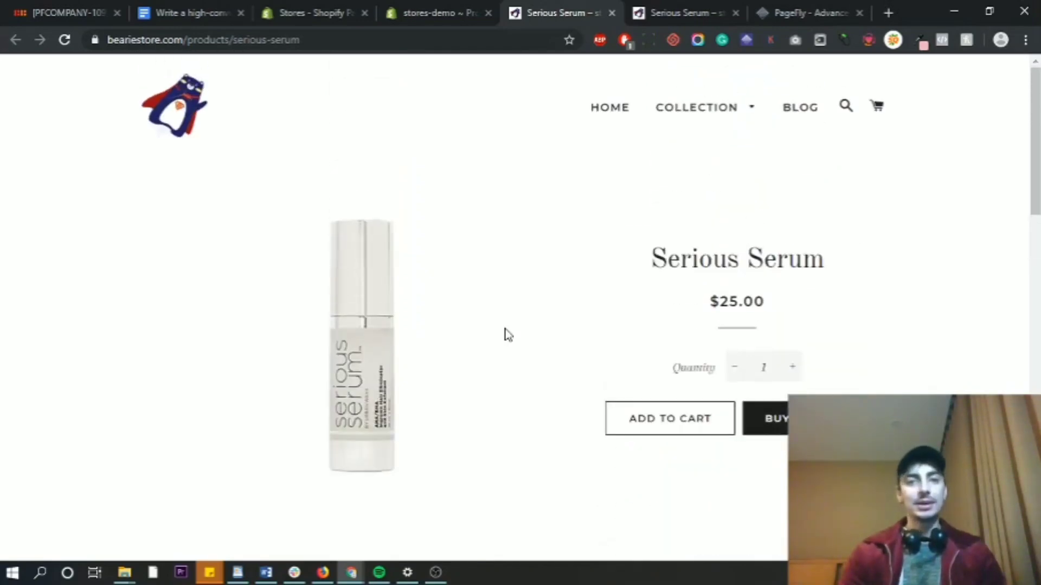
pyautogui.hotkey('alt', 'Tab')
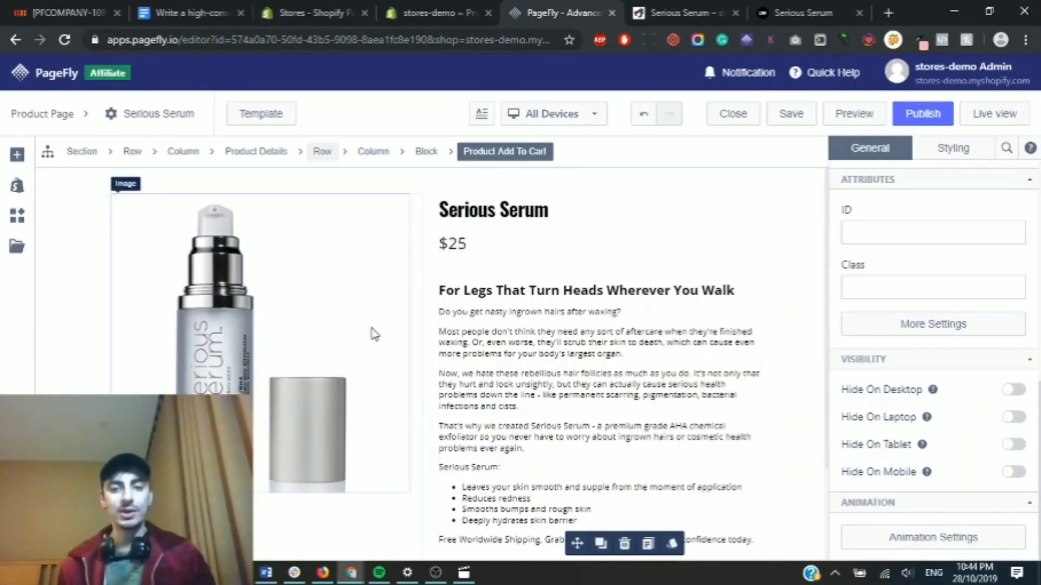
# Scroll the PageFly canvas to check the new layout, then view the live 'Serious Serum – stores' page
pyautogui.scroll(-3, 483, 360)
pyautogui.scroll(3, 471, 370)
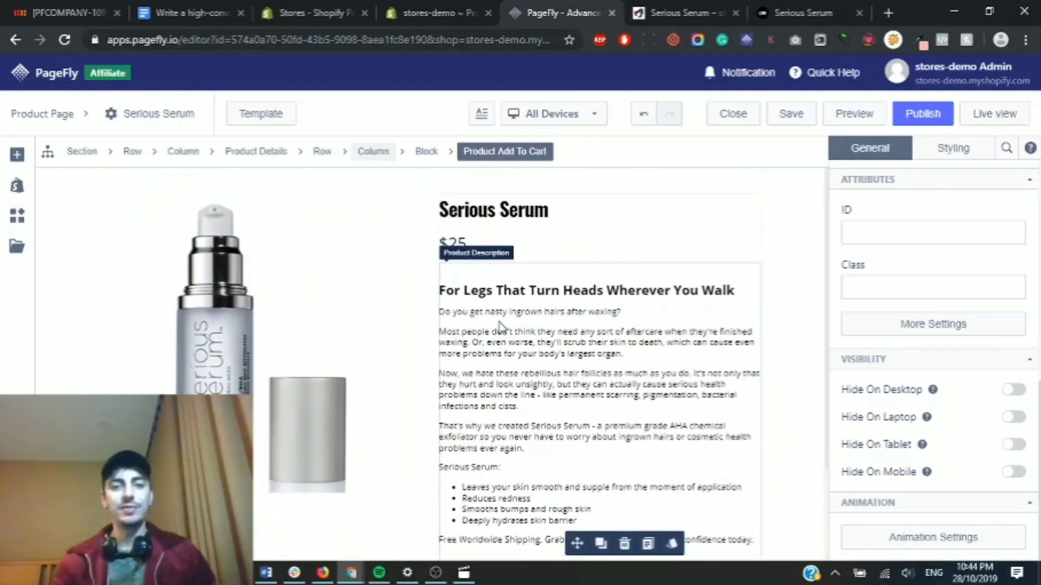
pyautogui.click(658, 7)
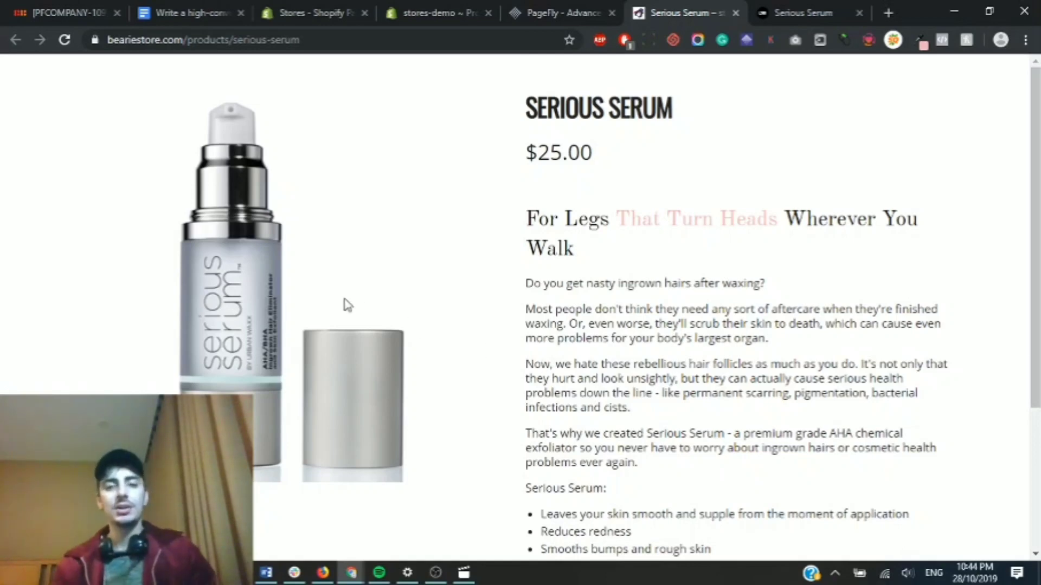
# Highlight the live headline and its pink 'That Turn Heads' words to inspect them
pyautogui.moveTo(574, 250); pyautogui.dragTo(516, 215)
pyautogui.click(547, 222)
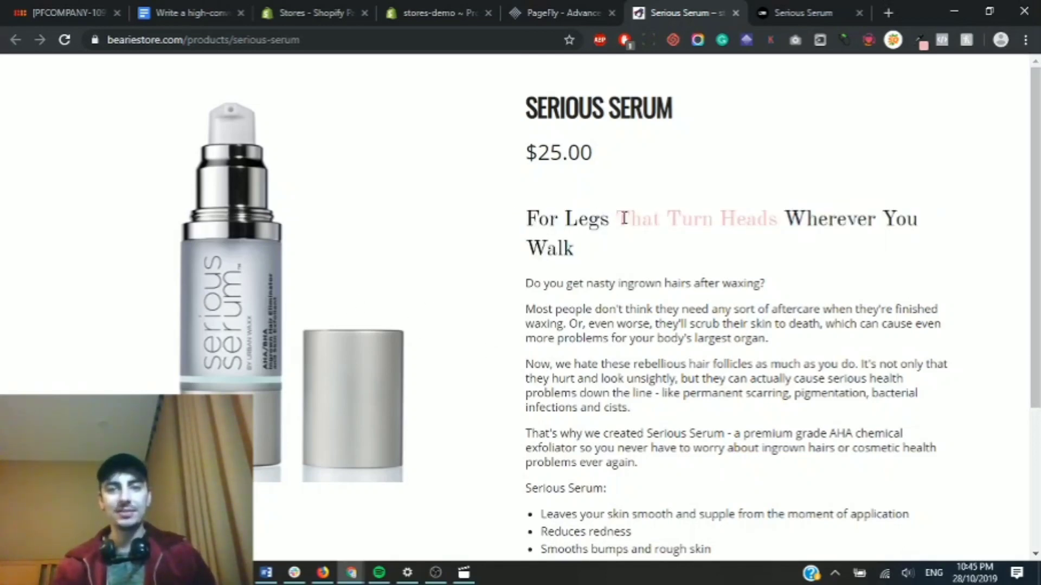
pyautogui.moveTo(615, 221); pyautogui.dragTo(787, 225)
pyautogui.click(645, 264)
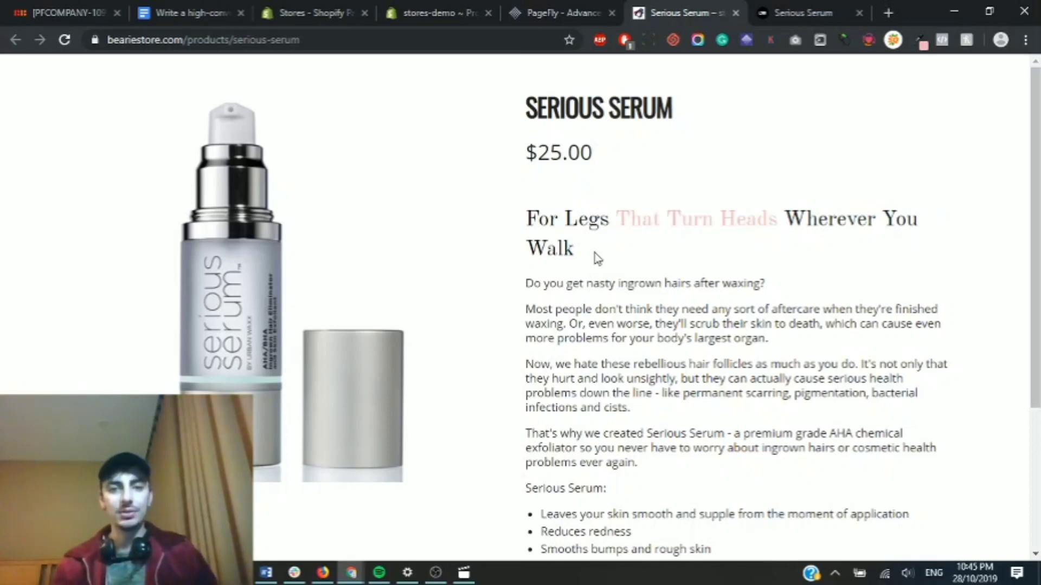
# Inspect the description text below, then switch to the shop.seriousserum.com Serious Serum page
pyautogui.scroll(-1, 564, 281)
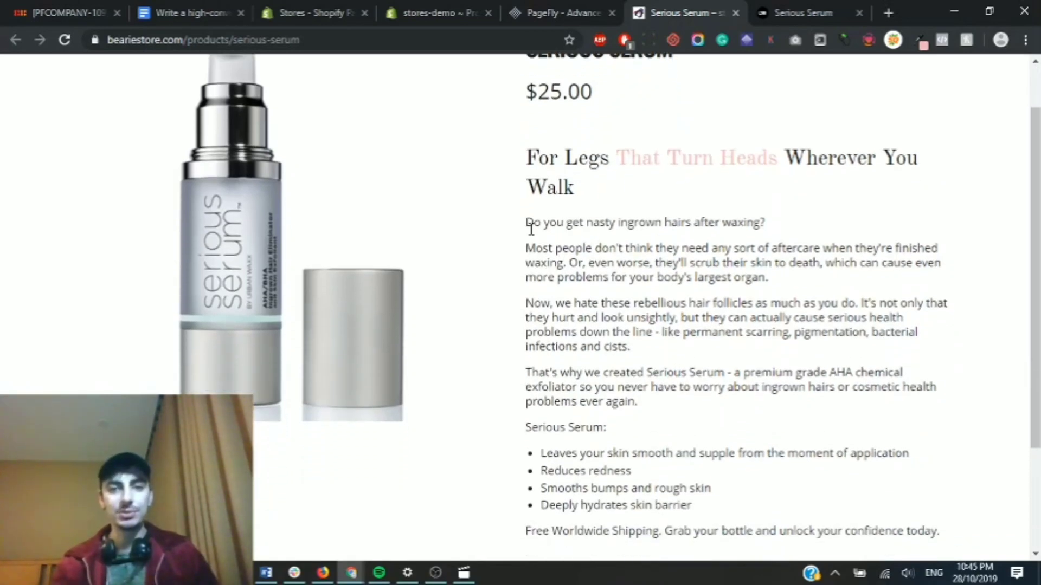
pyautogui.moveTo(529, 223); pyautogui.dragTo(764, 483)
pyautogui.click(764, 483)
pyautogui.scroll(-2, 765, 477)
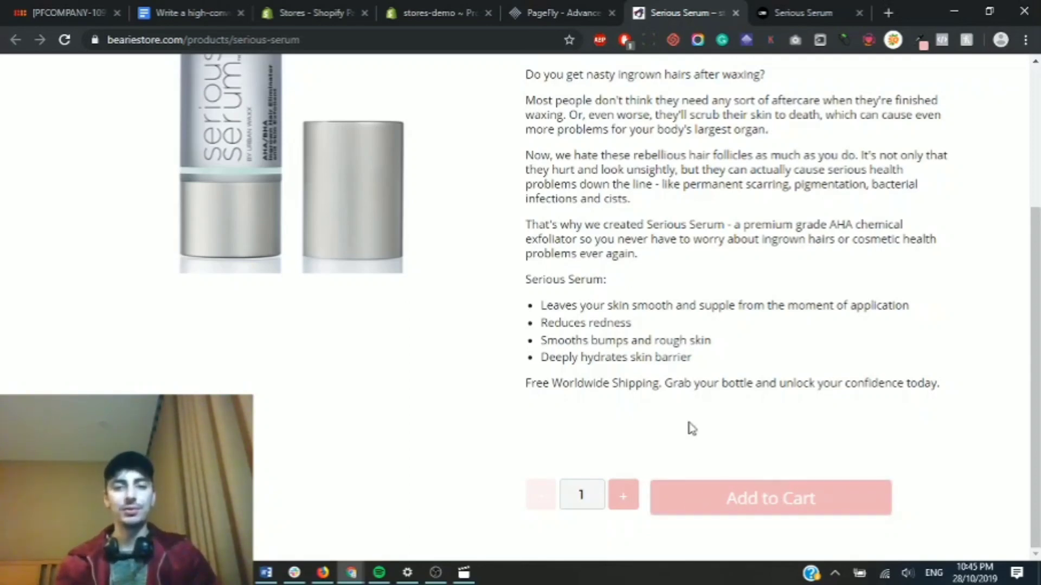
pyautogui.scroll(4, 691, 428)
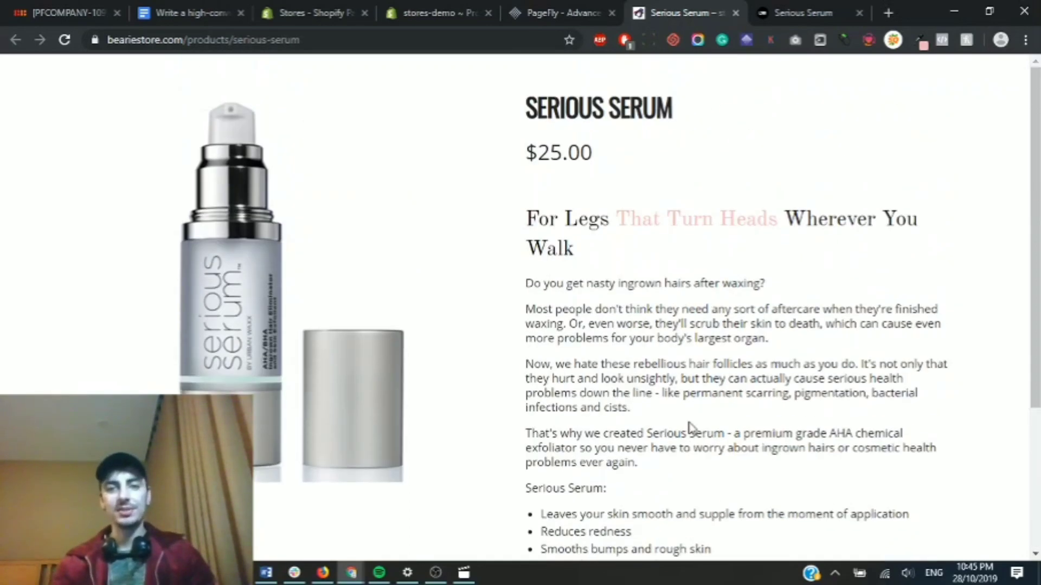
pyautogui.click(806, 8)
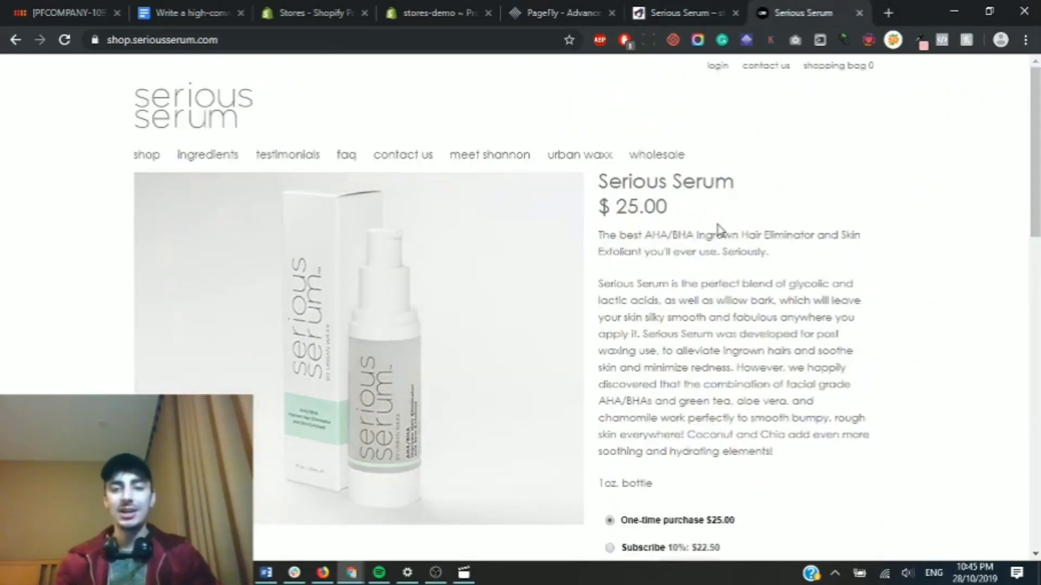
# Flip between the brand's own page and the rebuilt beariestore page to compare them
pyautogui.scroll(-2, 718, 226)
pyautogui.scroll(2, 717, 226)
pyautogui.click(671, 7)
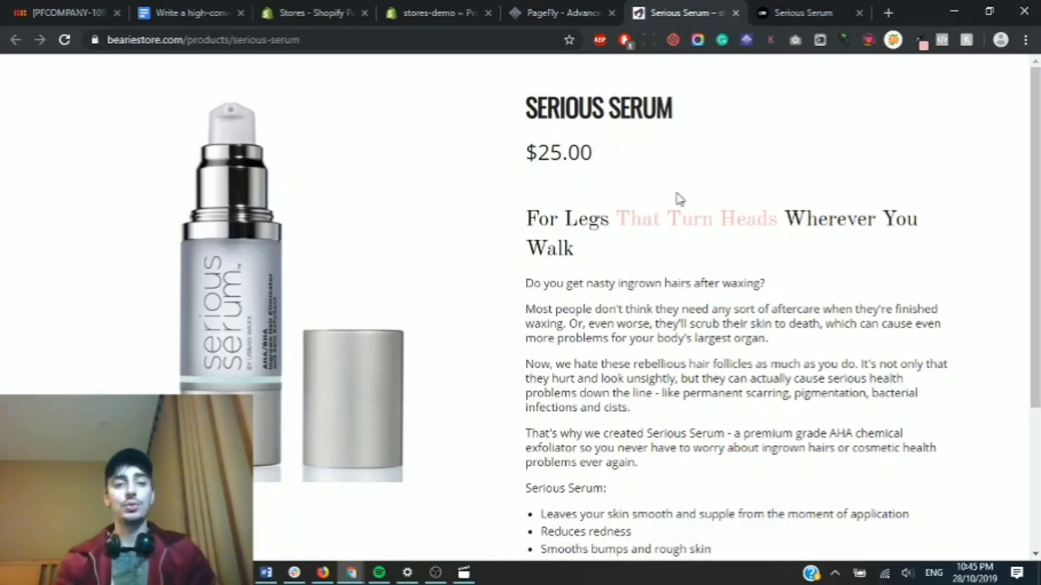
pyautogui.click(763, 12)
pyautogui.scroll(-1, 630, 215)
pyautogui.scroll(-4, 630, 216)
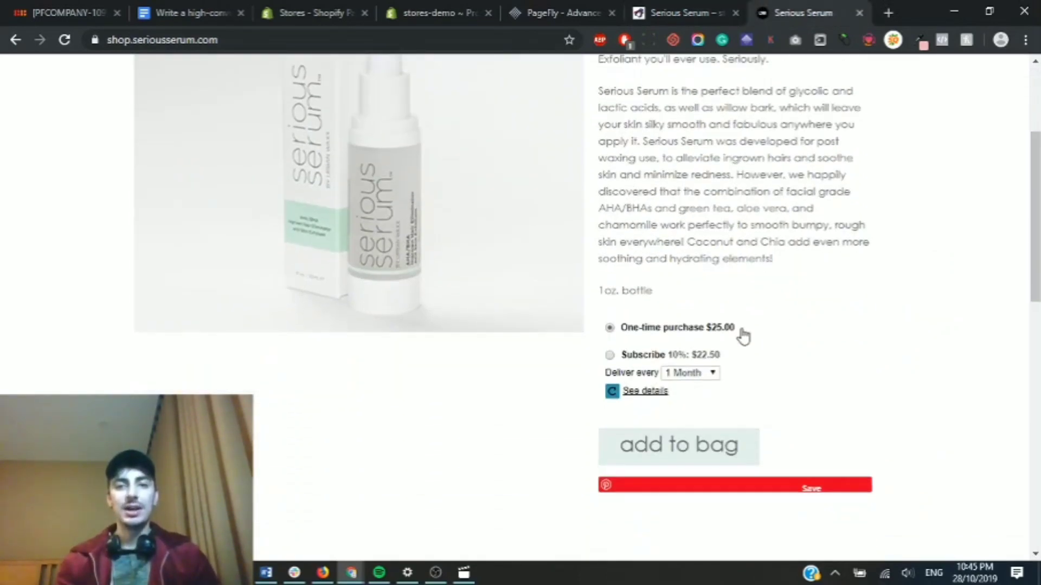
pyautogui.click(727, 10)
# Scroll the brand's page once more, then end on the rebuilt beariestore product page
pyautogui.scroll(-4, 670, 296)
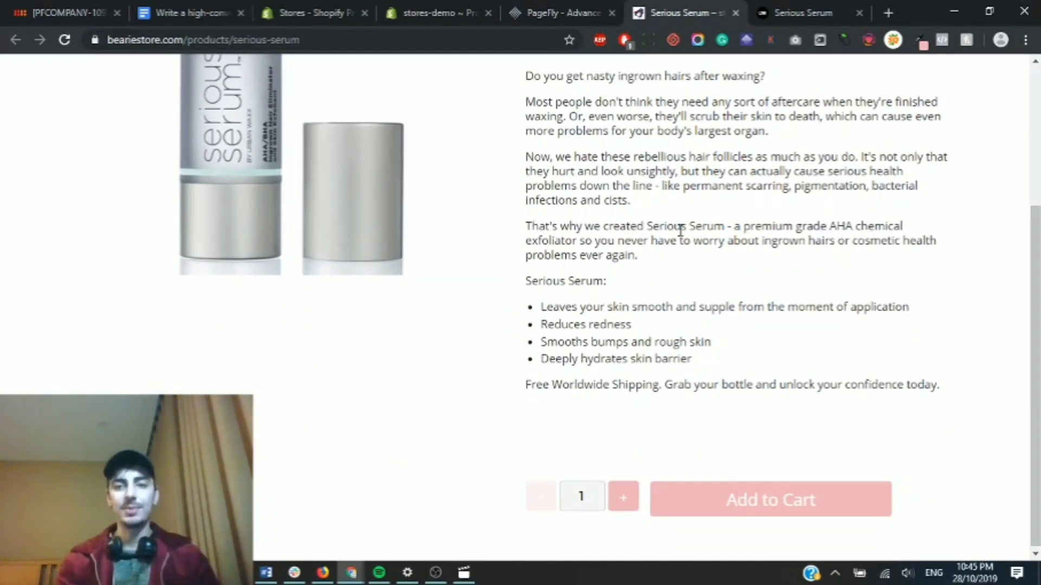
pyautogui.scroll(4, 679, 230)
pyautogui.hotkey('ctrl', 'Tab')
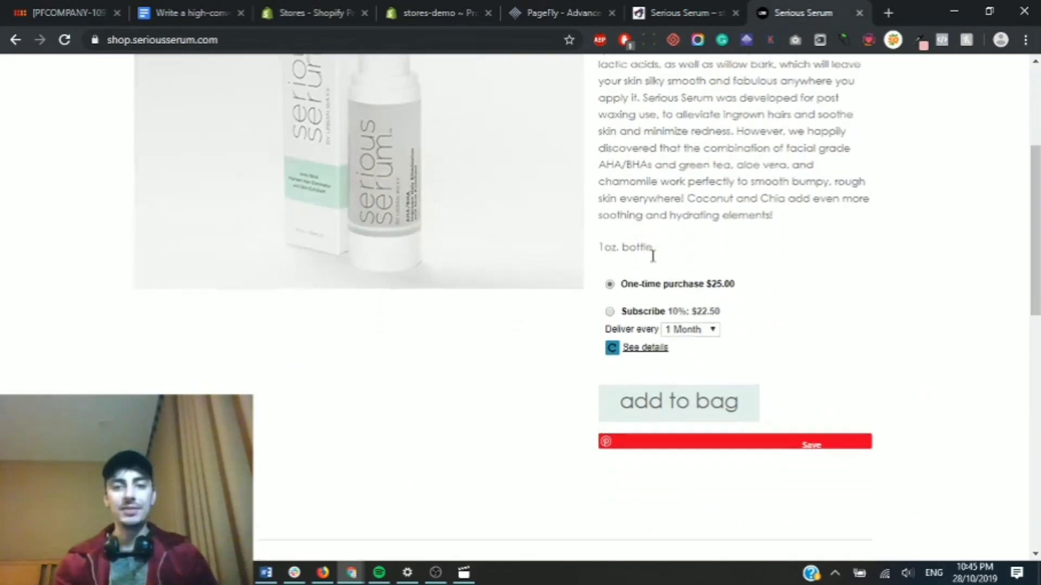
pyautogui.scroll(-1, 667, 336)
pyautogui.scroll(1, 585, 387)
pyautogui.scroll(2, 568, 387)
pyautogui.scroll(1, 567, 387)
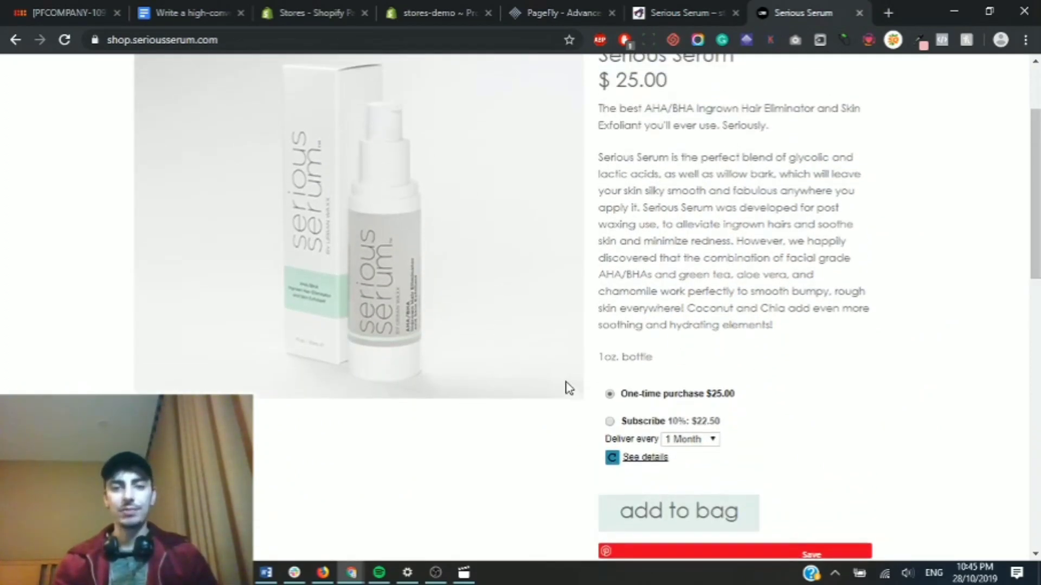
pyautogui.scroll(-9, 565, 388)
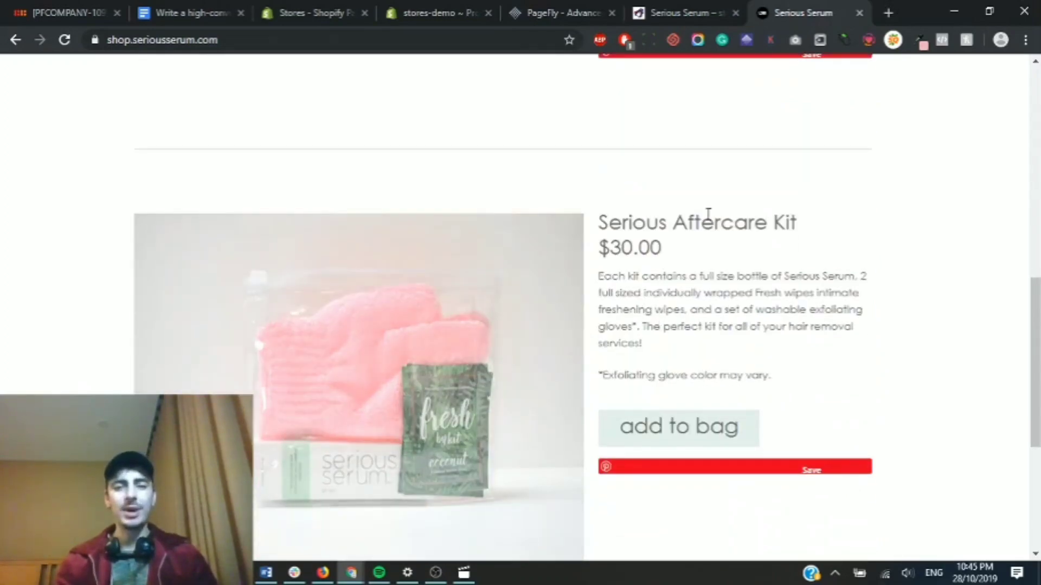
pyautogui.scroll(10, 708, 215)
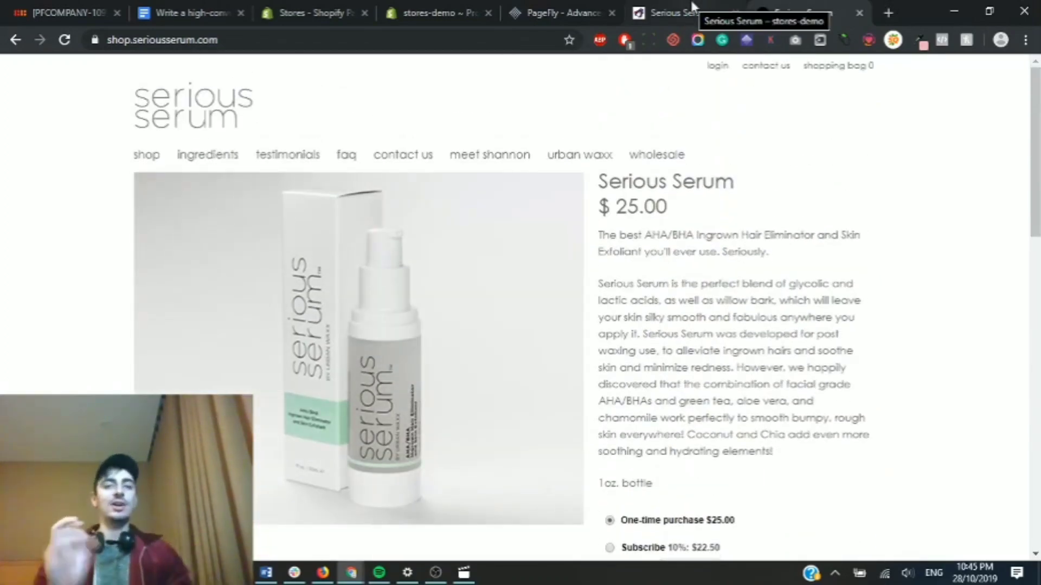
pyautogui.click(693, 8)
pyautogui.scroll(-1, 665, 298)
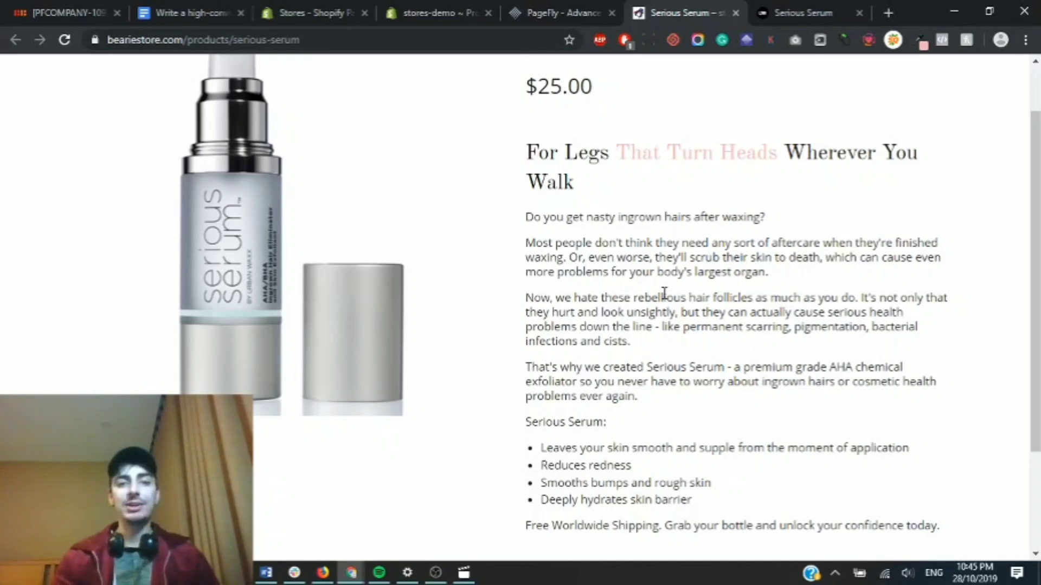
pyautogui.scroll(1, 663, 296)
pyautogui.moveTo(548, 192); pyautogui.dragTo(554, 248)
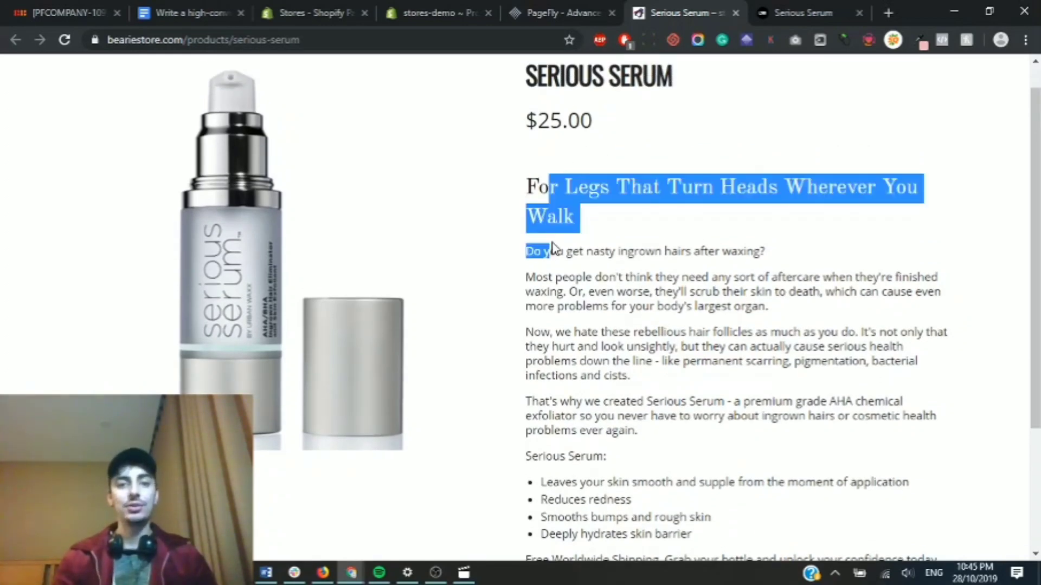
pyautogui.click(559, 252)
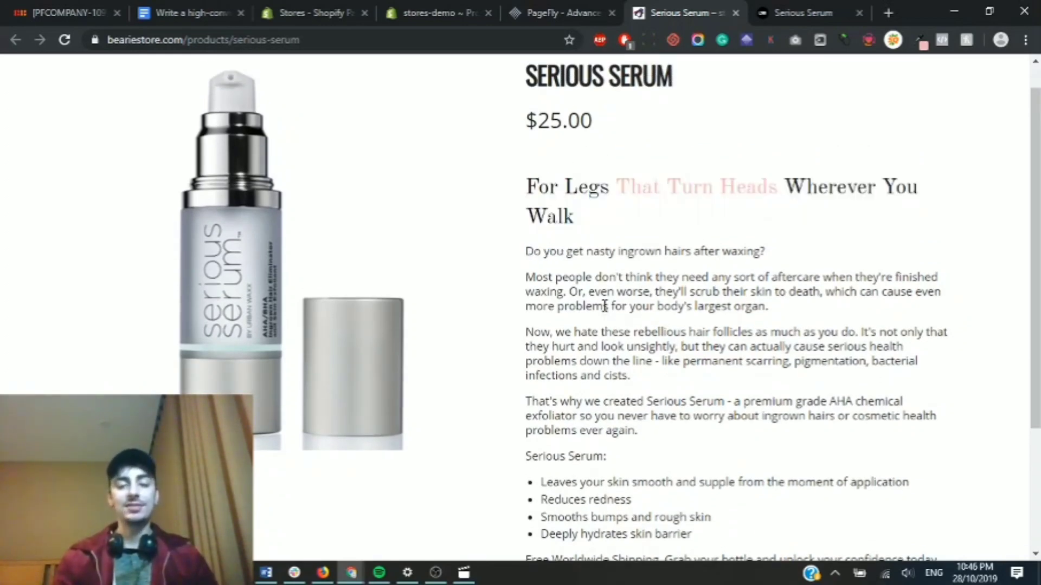
pyautogui.scroll(-1, 662, 325)
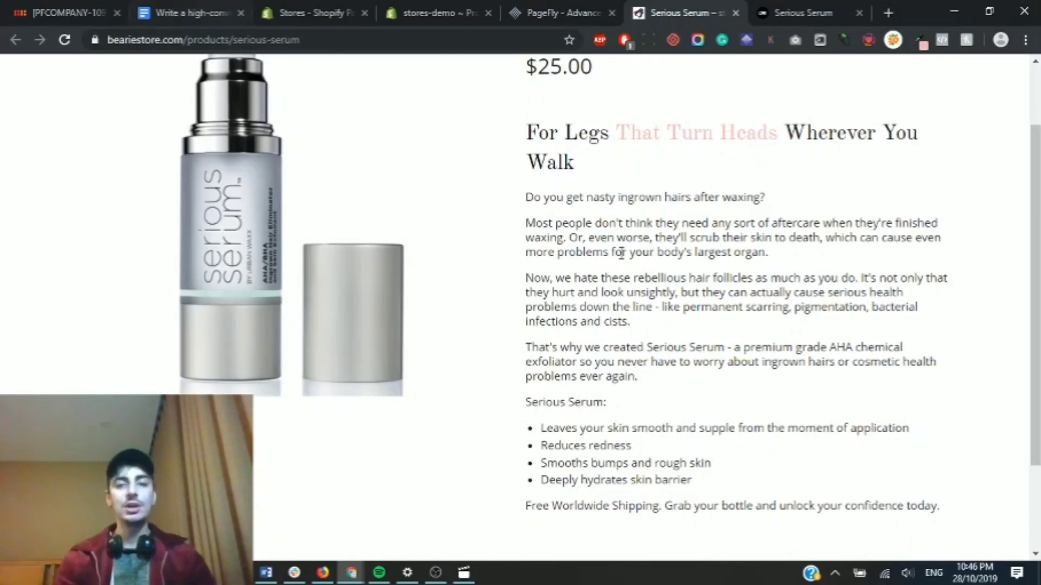
pyautogui.scroll(2, 650, 382)
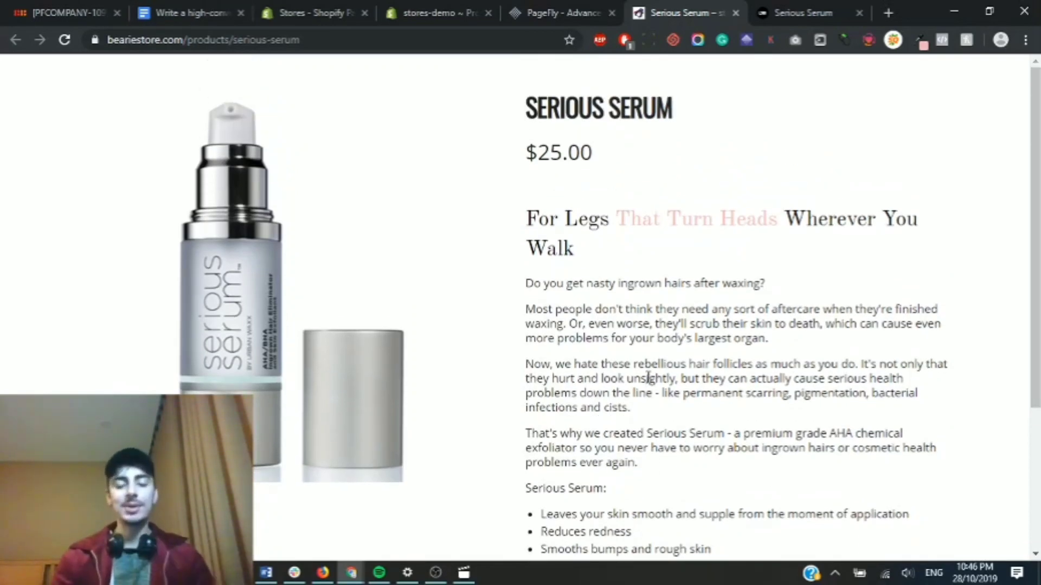
pyautogui.scroll(-2, 648, 378)
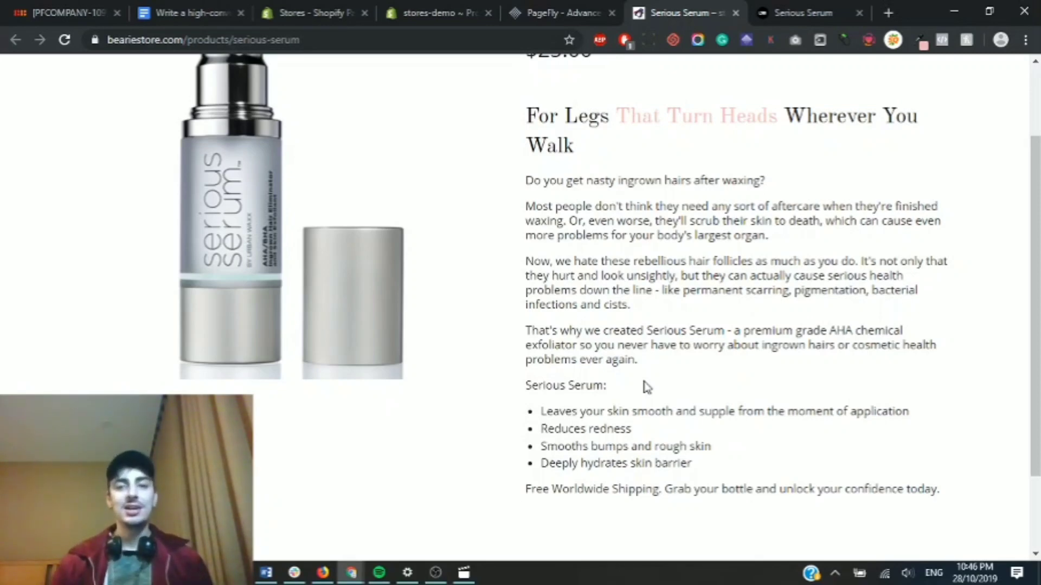
pyautogui.scroll(2, 647, 387)
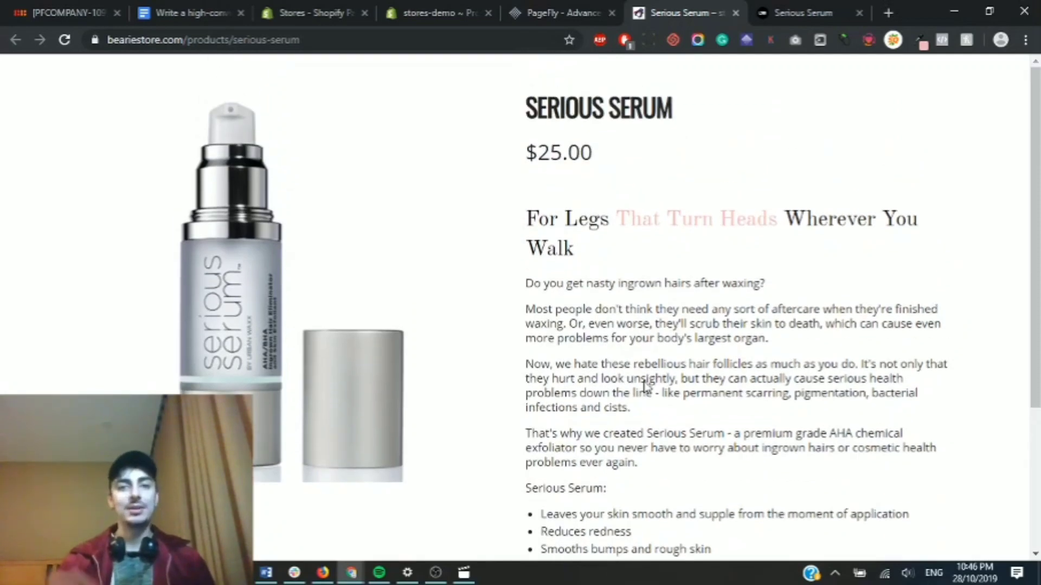